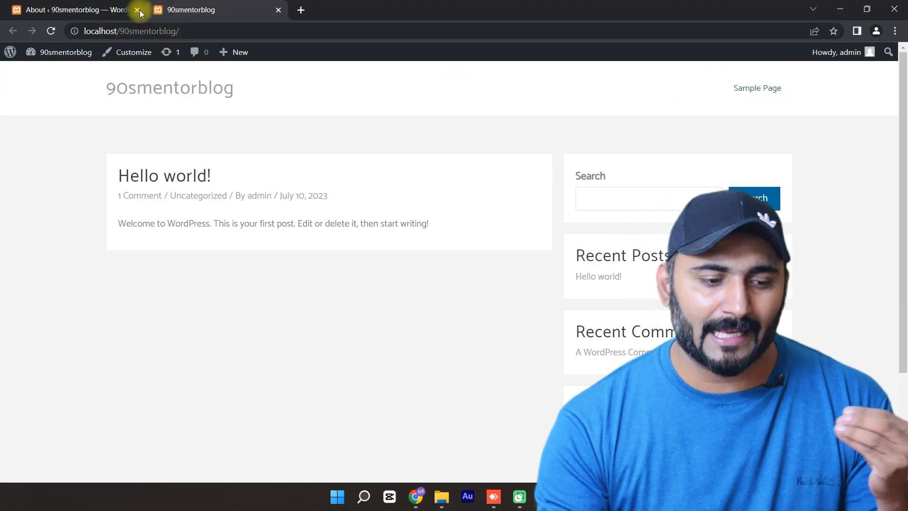
Move the published Sample Page to the trash in the site's pages list.
{"action": "left_click", "coordinate": [87, 4]}
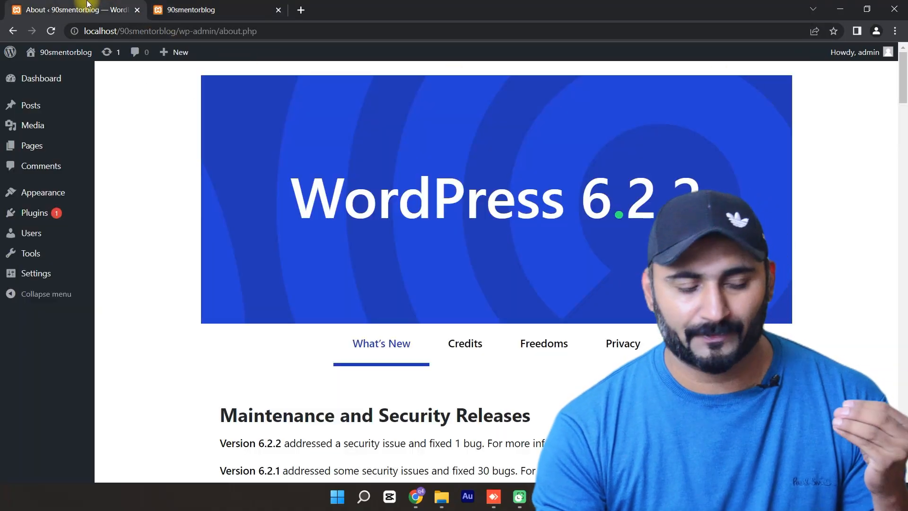
{"action": "mouse_move", "coordinate": [27, 148]}
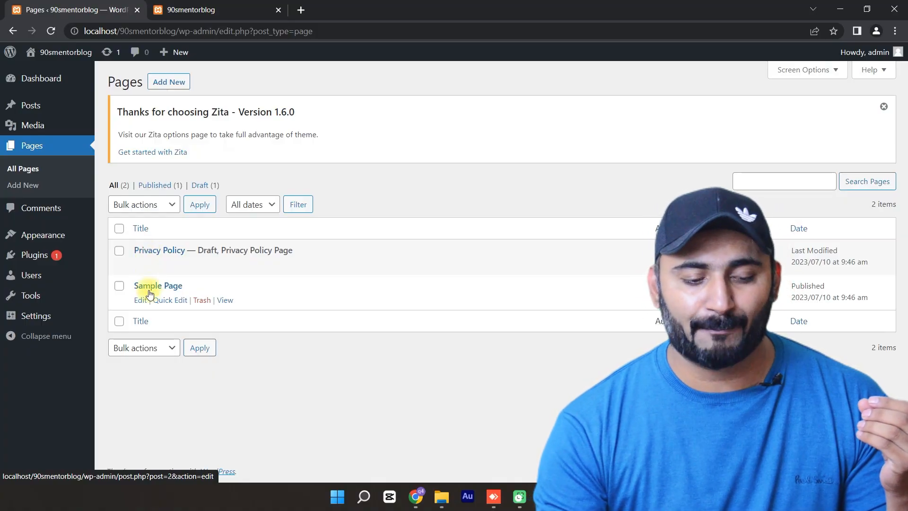
{"action": "left_click", "coordinate": [215, 9]}
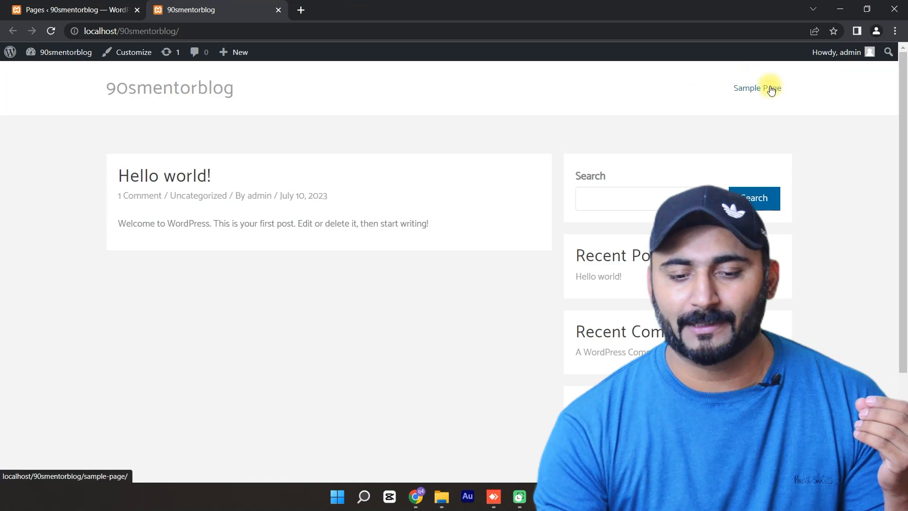
{"action": "left_click", "coordinate": [76, 9]}
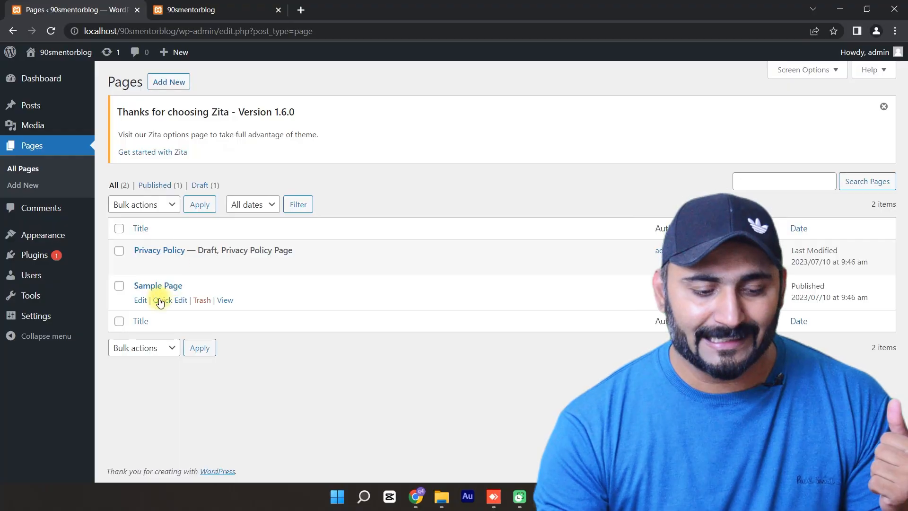
{"action": "left_click", "coordinate": [202, 301]}
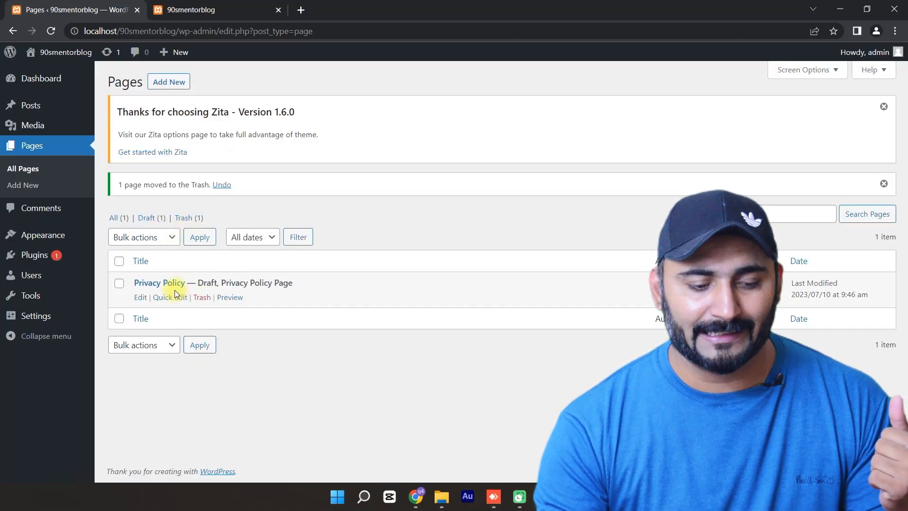
Check the trashed and draft pages, and reload the live site to inspect its header navigation.
{"action": "left_click", "coordinate": [189, 218]}
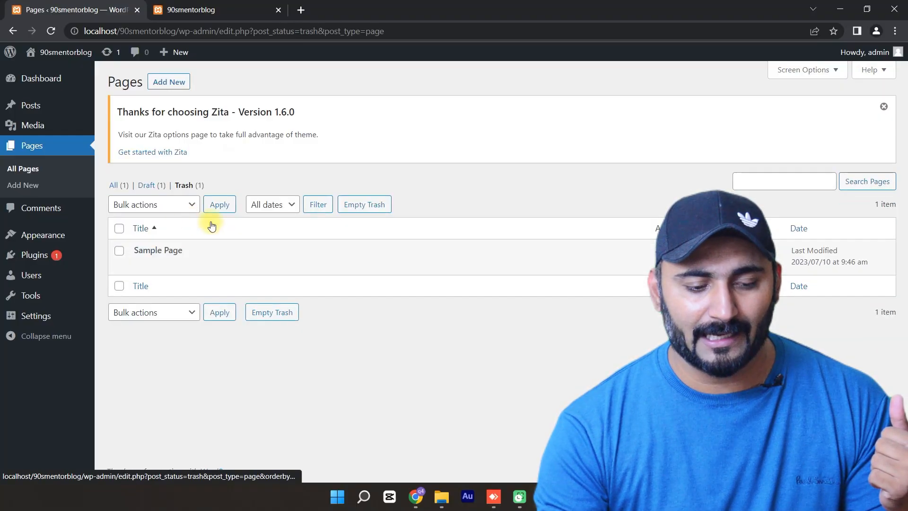
{"action": "left_click", "coordinate": [146, 185]}
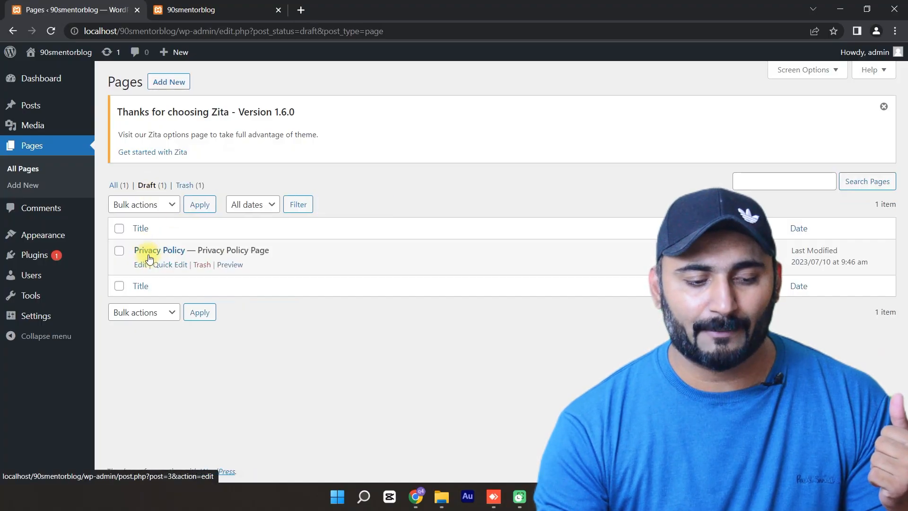
{"action": "left_click", "coordinate": [227, 5]}
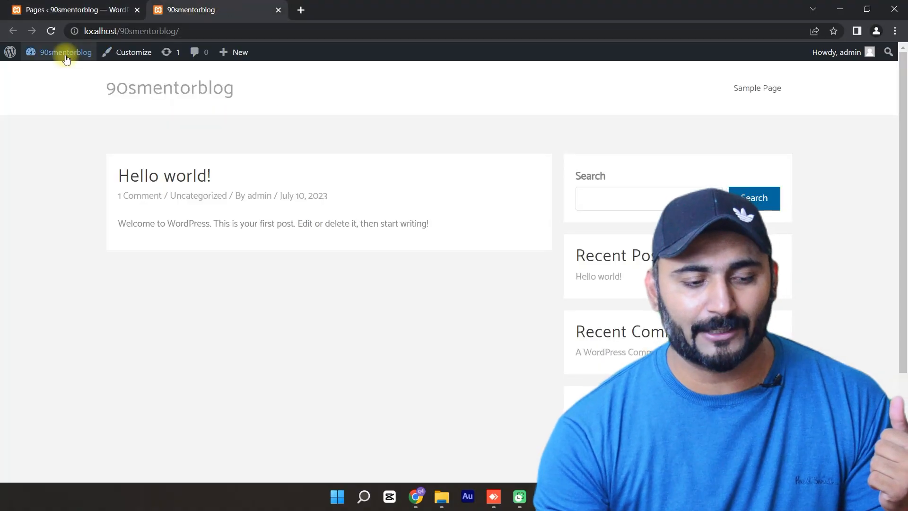
{"action": "left_click", "coordinate": [52, 32]}
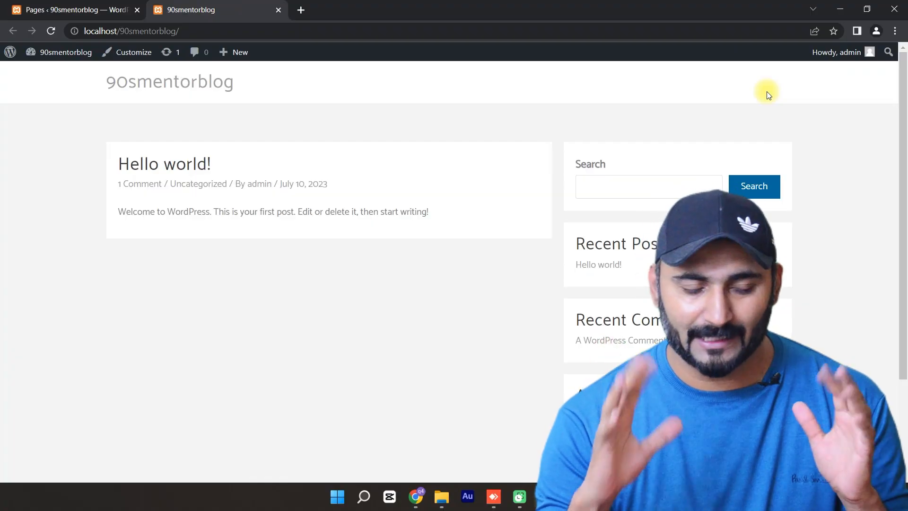
Create a new page in the site admin, dismiss the editor's welcome guide and title the page "Home".
{"action": "left_click", "coordinate": [108, 10]}
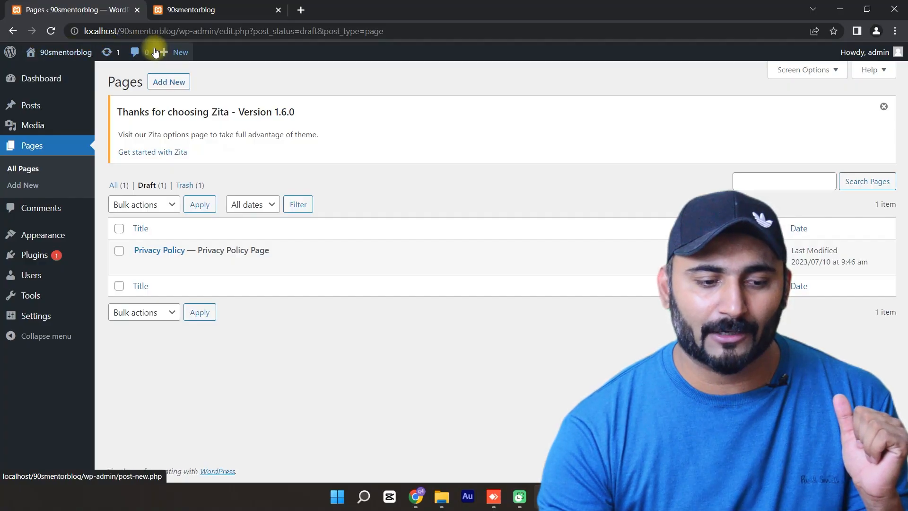
{"action": "mouse_move", "coordinate": [171, 55]}
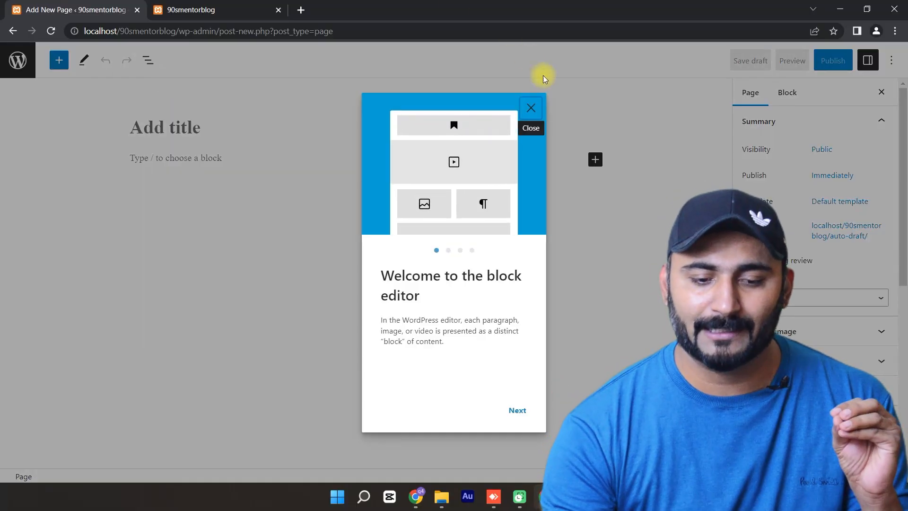
{"action": "left_click", "coordinate": [535, 110]}
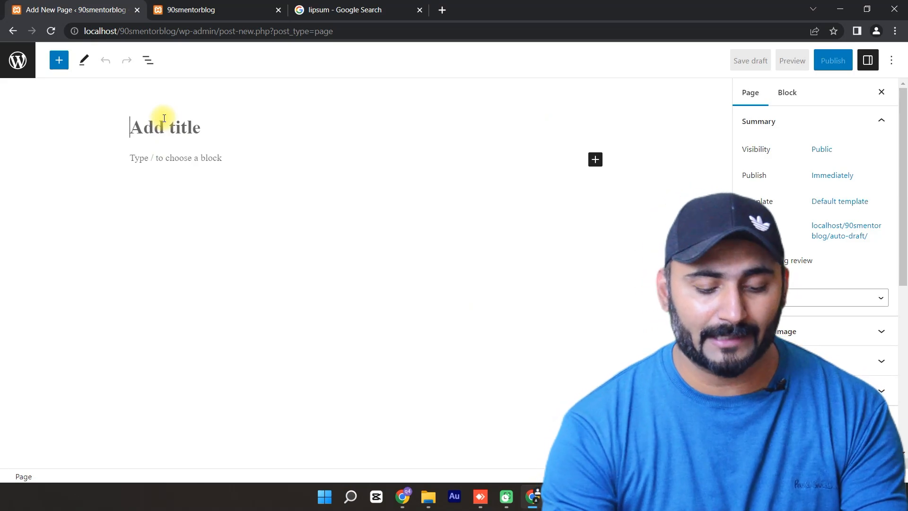
{"action": "left_click", "coordinate": [164, 118]}
{"action": "type", "text": "Home"}
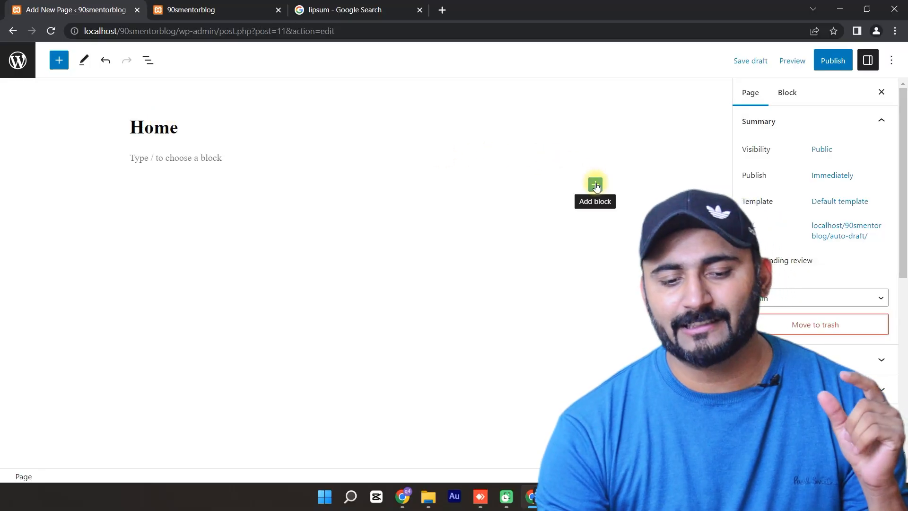
Add a paragraph block to the Home page with the text "this my home page".
{"action": "left_click", "coordinate": [596, 185]}
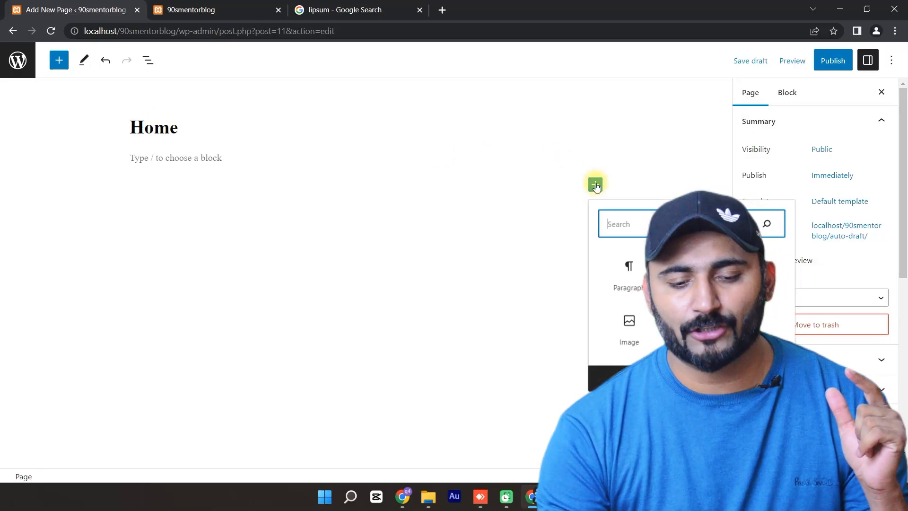
{"action": "left_click", "coordinate": [630, 275]}
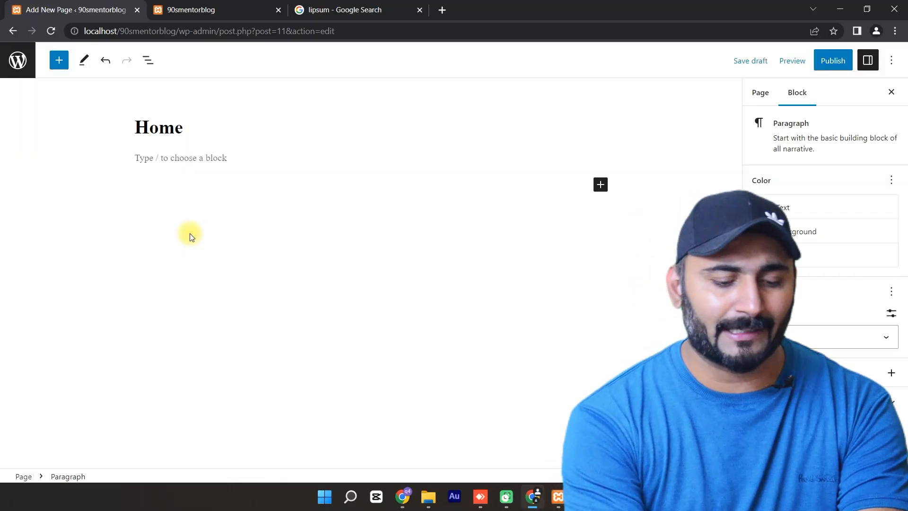
{"action": "type", "text": "this my home "}
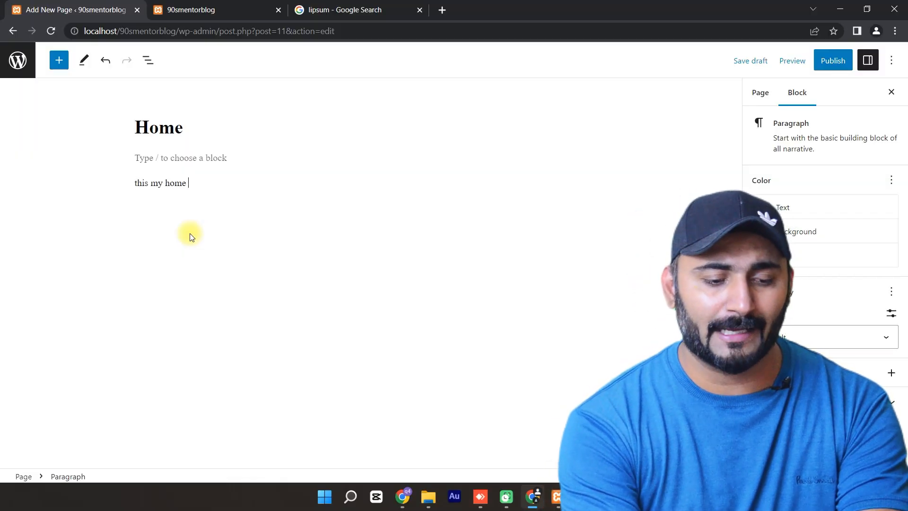
{"action": "type", "text": "page"}
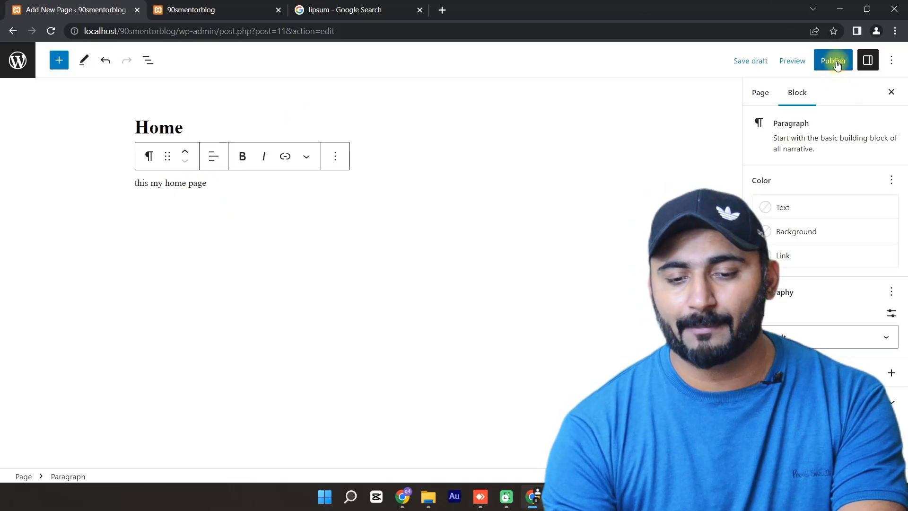
Publish the Home page and view it on the live site.
{"action": "left_click", "coordinate": [837, 64]}
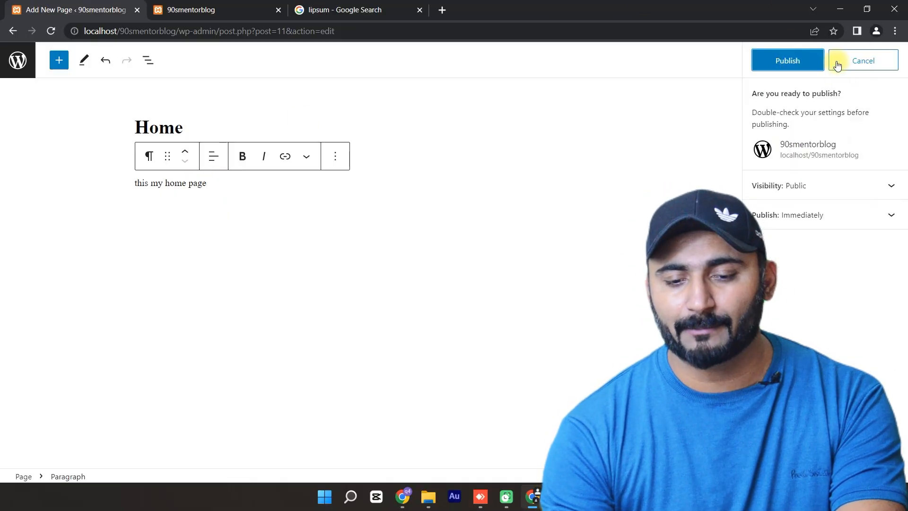
{"action": "left_click", "coordinate": [799, 61]}
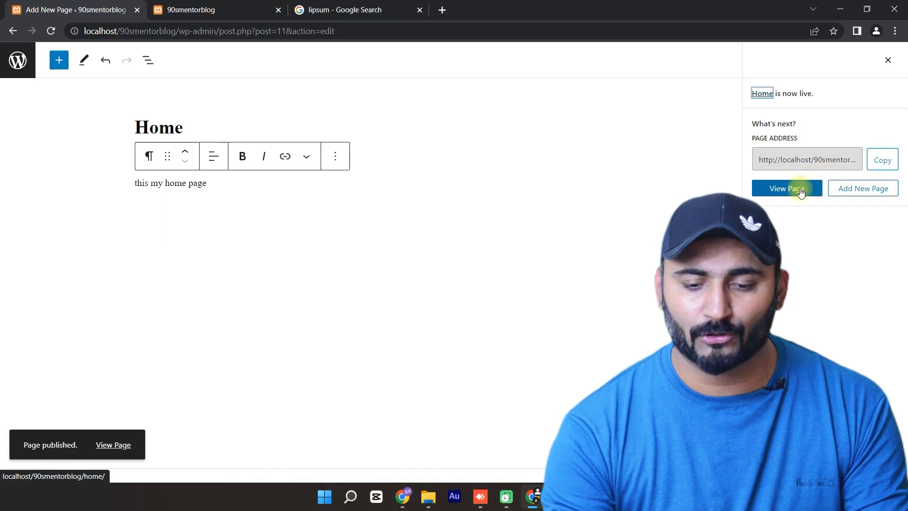
{"action": "left_click", "coordinate": [801, 190]}
{"action": "left_click", "coordinate": [217, 7]}
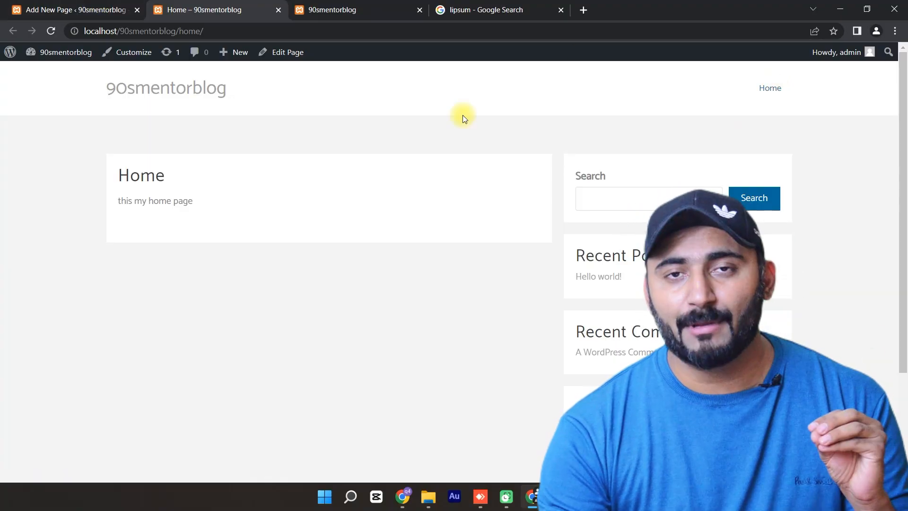
Create and publish a new page titled "About us" without body content.
{"action": "left_click", "coordinate": [63, 8]}
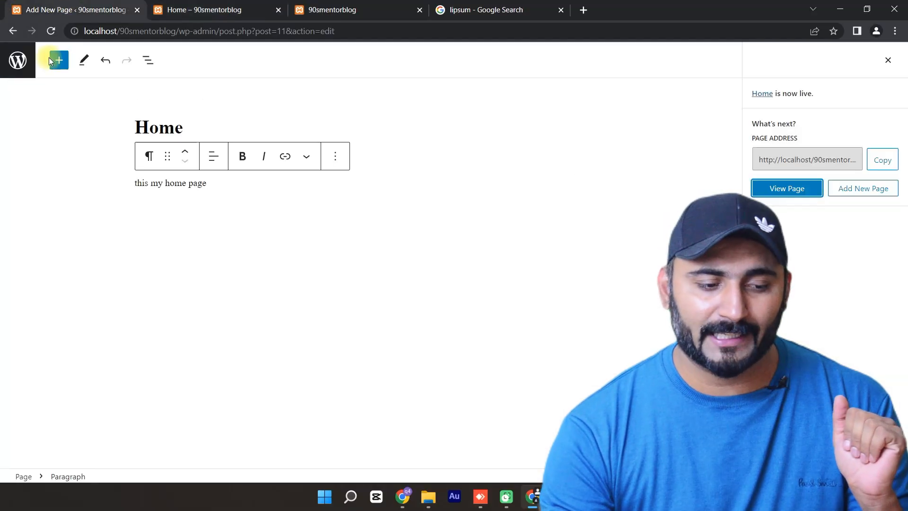
{"action": "left_click", "coordinate": [17, 60]}
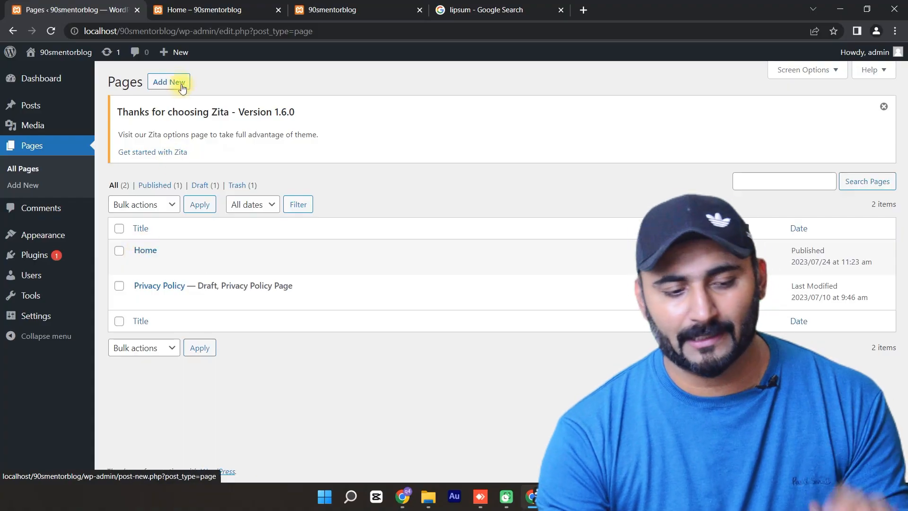
{"action": "left_click", "coordinate": [179, 84]}
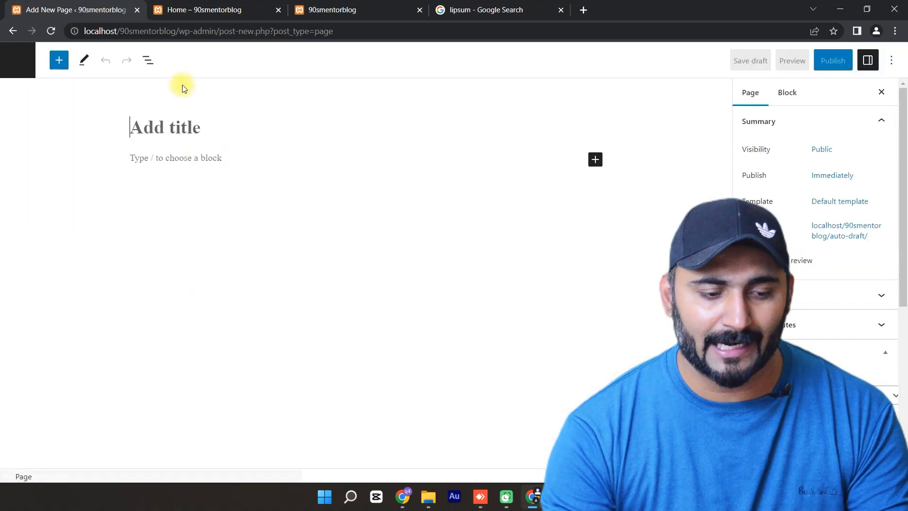
{"action": "type", "text": "AB"}
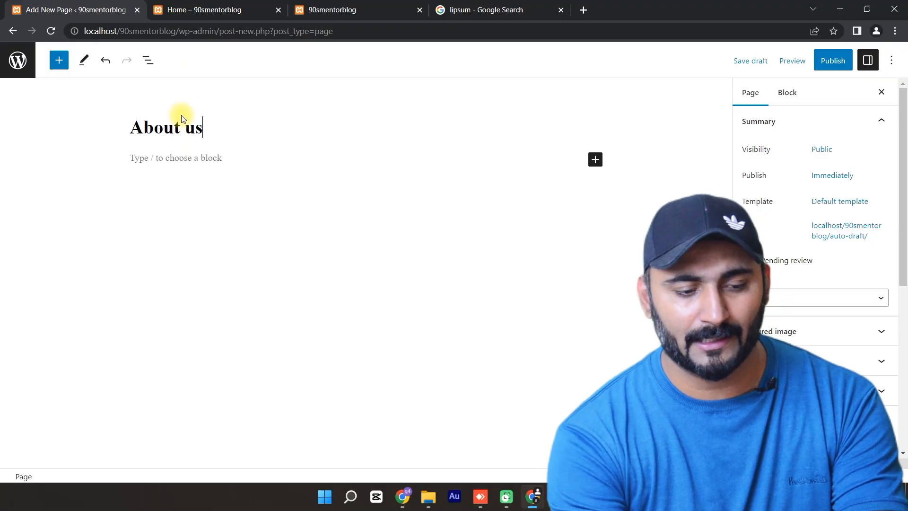
{"action": "left_click", "coordinate": [844, 62]}
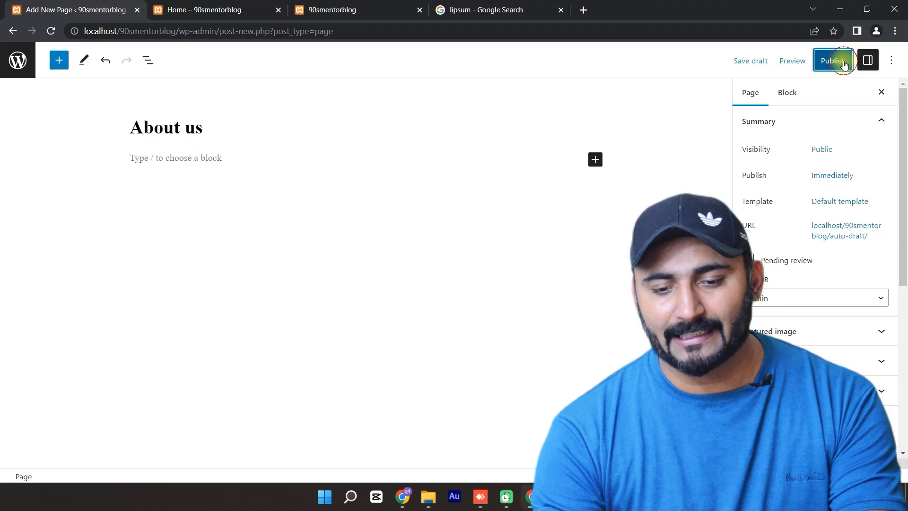
{"action": "left_click", "coordinate": [802, 60]}
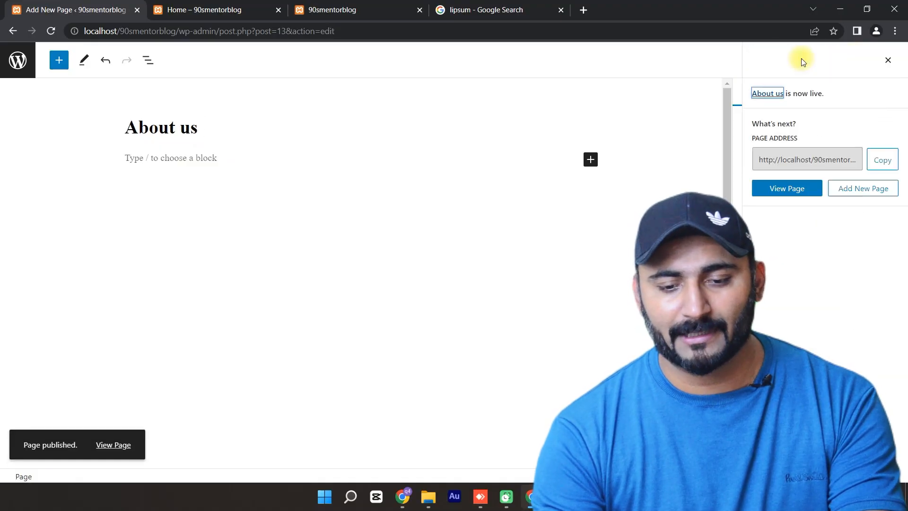
Create and publish a new page titled "Contact us", with a capital C and no body content.
{"action": "left_click", "coordinate": [16, 60]}
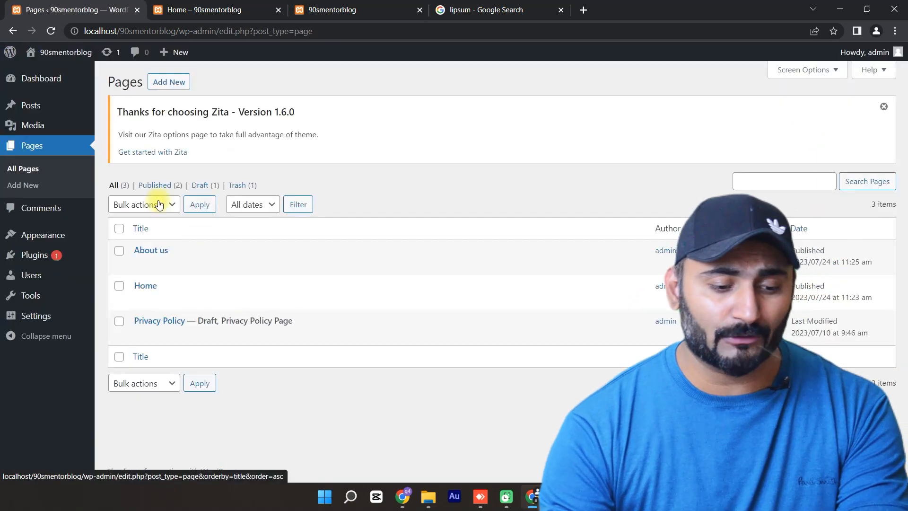
{"action": "left_click", "coordinate": [158, 84]}
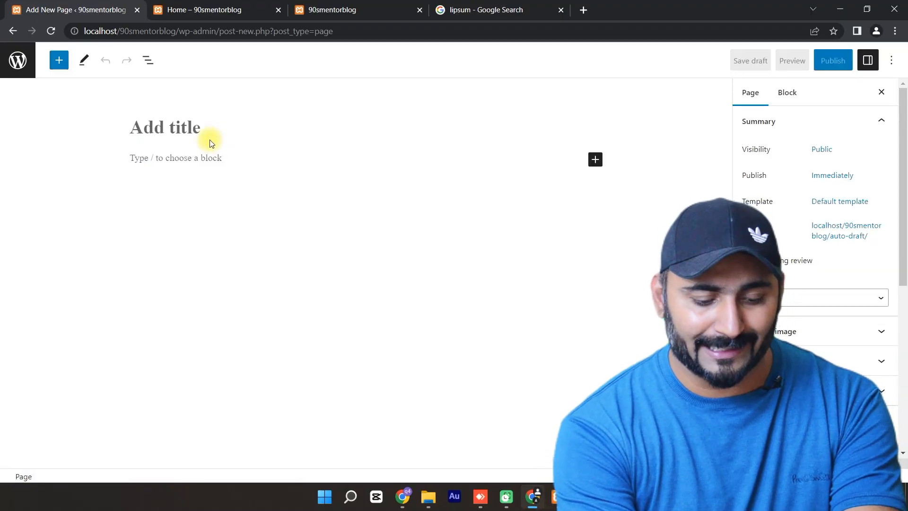
{"action": "type", "text": "contact us"}
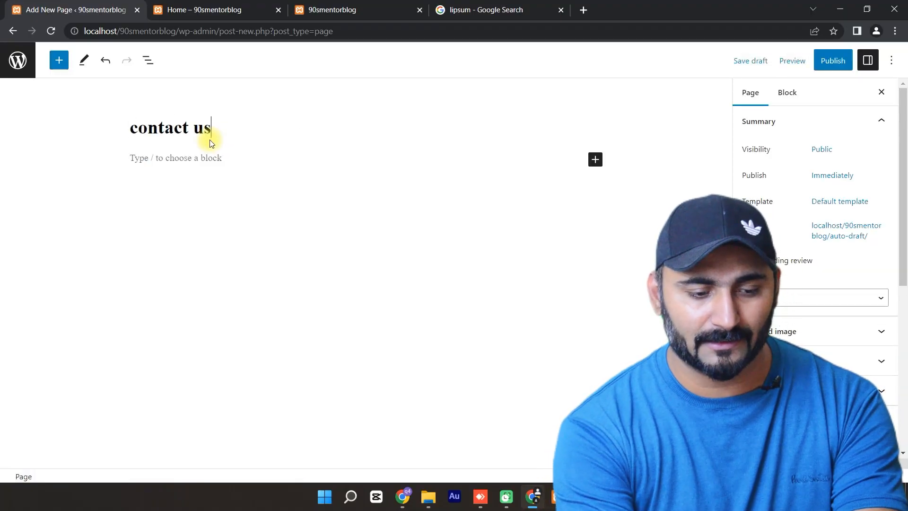
{"action": "left_click_drag", "start_coordinate": [139, 128], "coordinate": [127, 131]}
{"action": "left_click", "coordinate": [138, 129]}
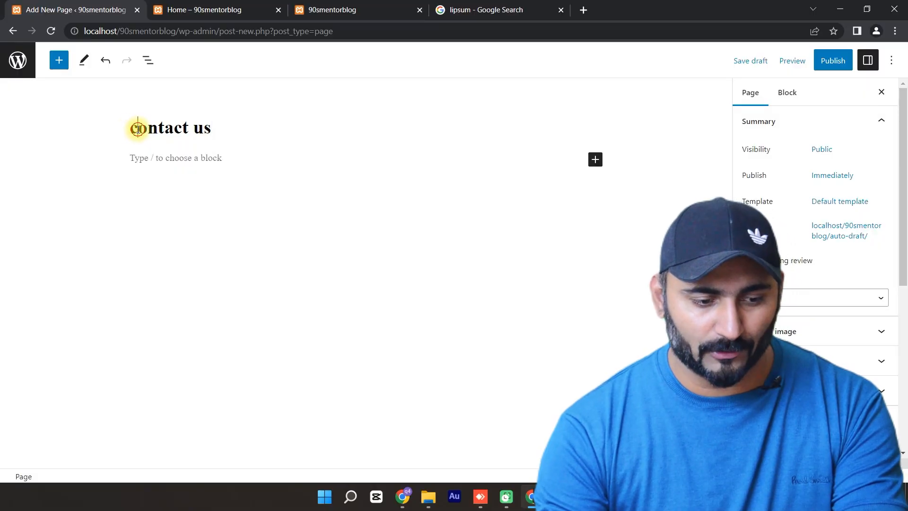
{"action": "key", "text": "BackSpace"}
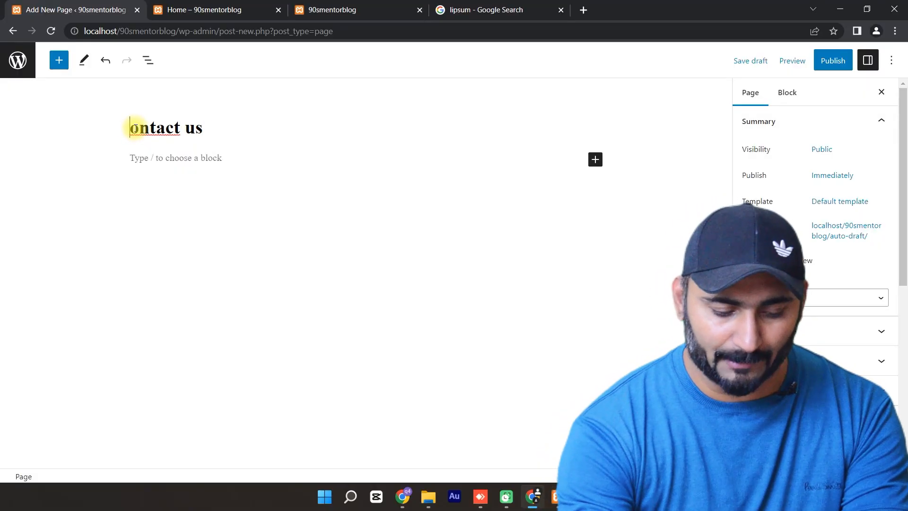
{"action": "type", "text": "C"}
{"action": "left_click", "coordinate": [833, 60]}
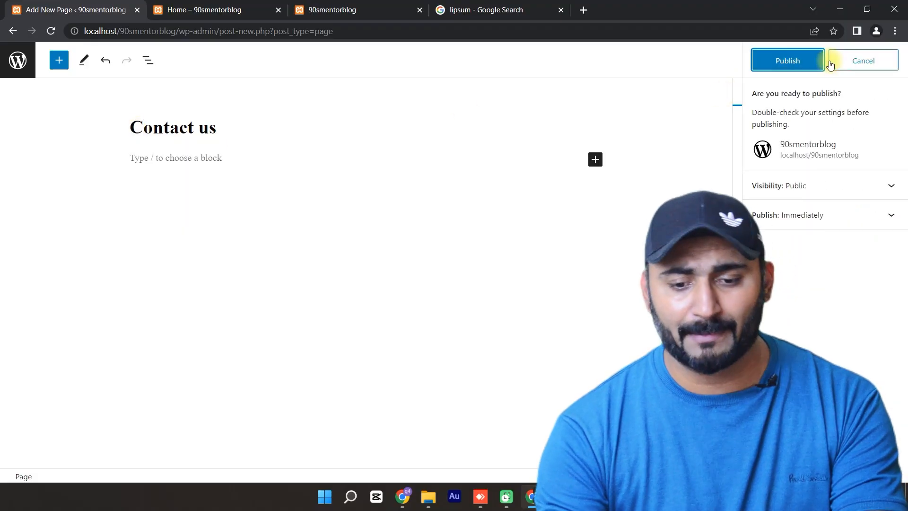
{"action": "left_click", "coordinate": [791, 59]}
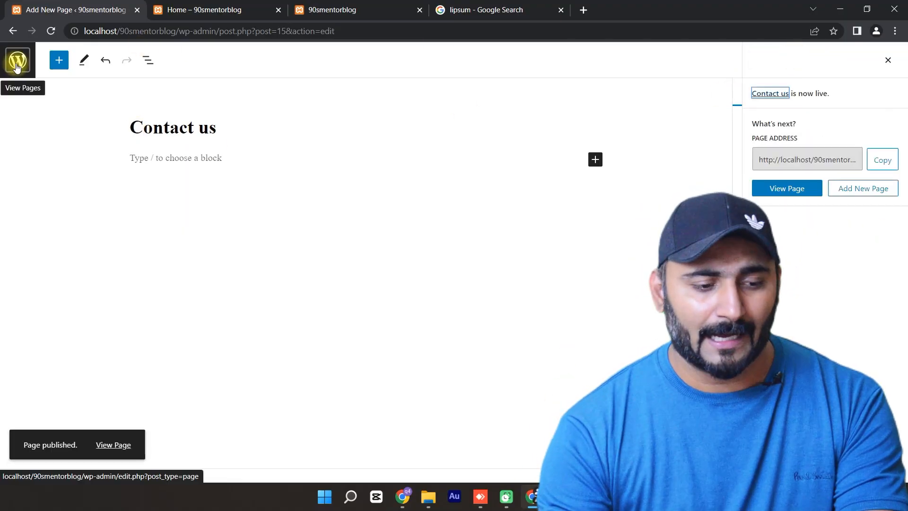
Create and publish a new page titled "Blog" without body content.
{"action": "left_click", "coordinate": [16, 66]}
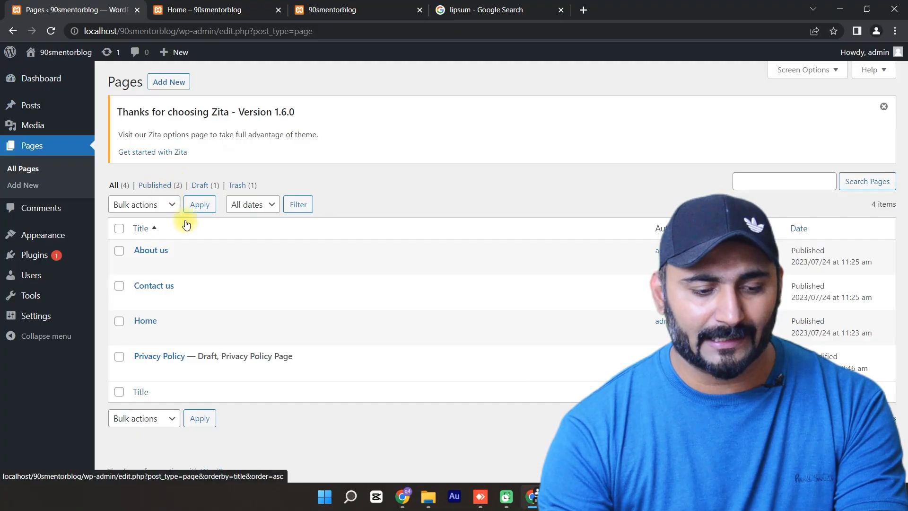
{"action": "left_click", "coordinate": [178, 83]}
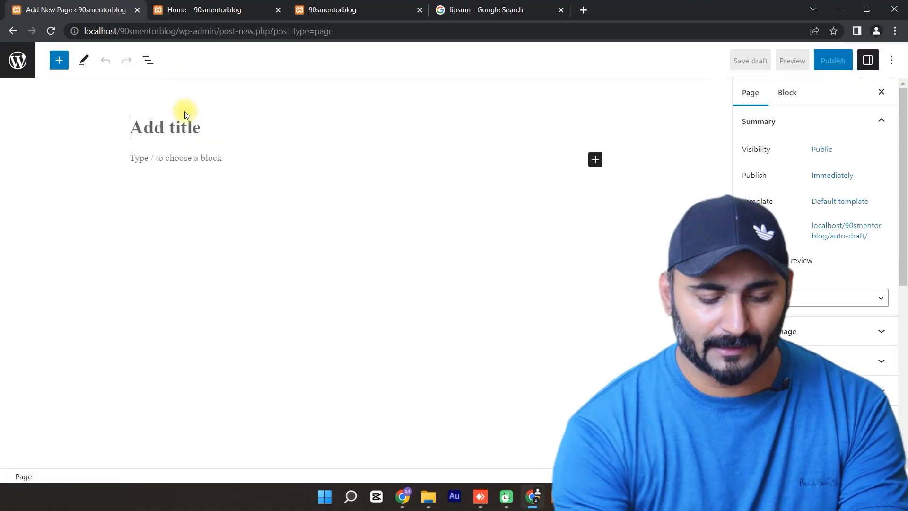
{"action": "type", "text": "BLo"}
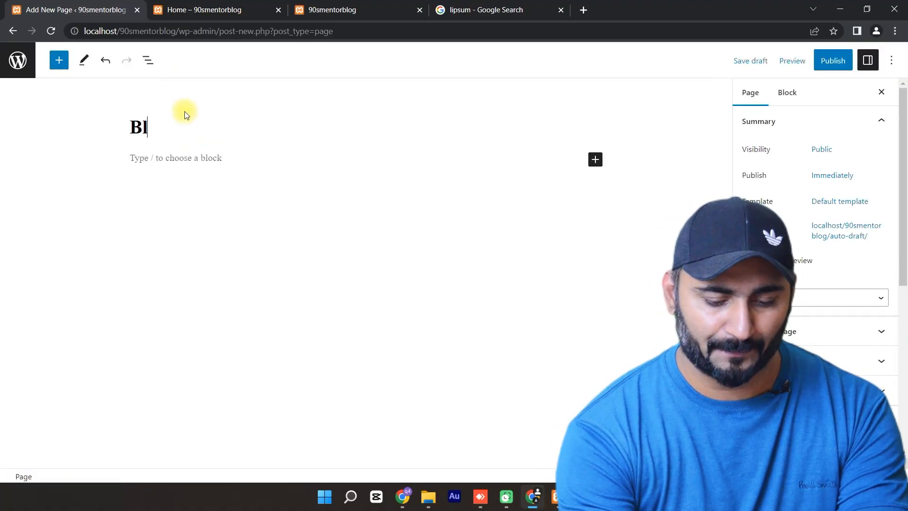
{"action": "left_click", "coordinate": [833, 60]}
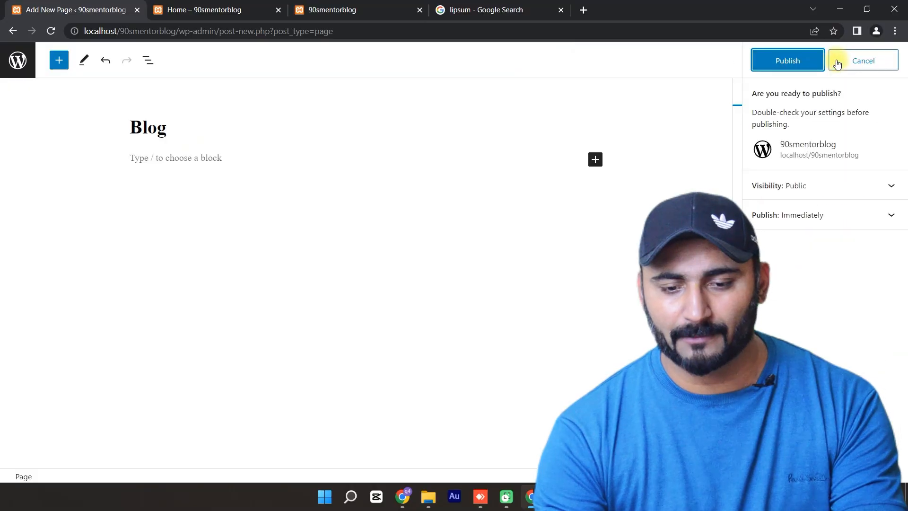
{"action": "left_click", "coordinate": [786, 67]}
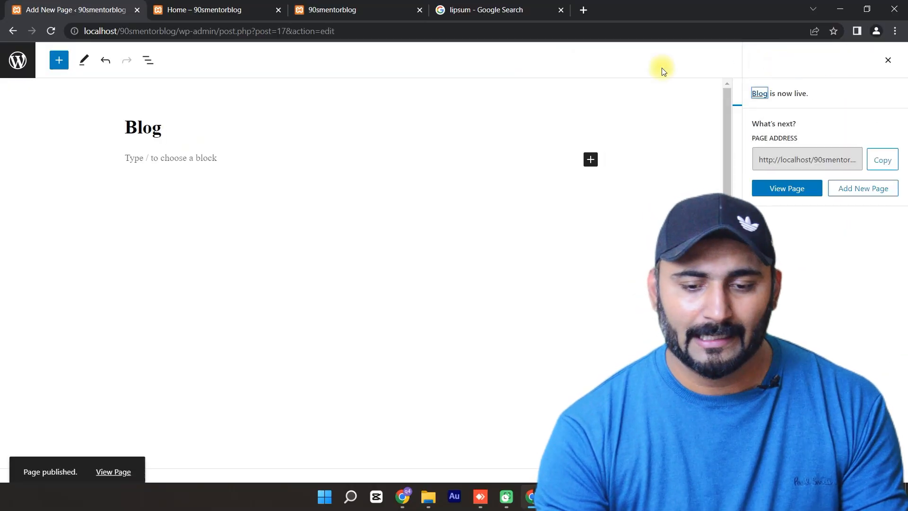
Review the list of all pages and reload the live site to check its header navigation links.
{"action": "left_click", "coordinate": [16, 61]}
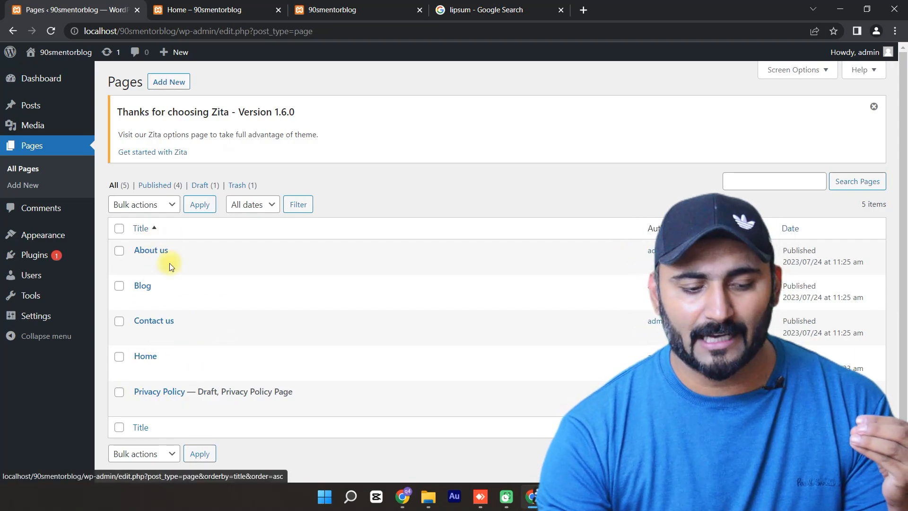
{"action": "left_click", "coordinate": [208, 6]}
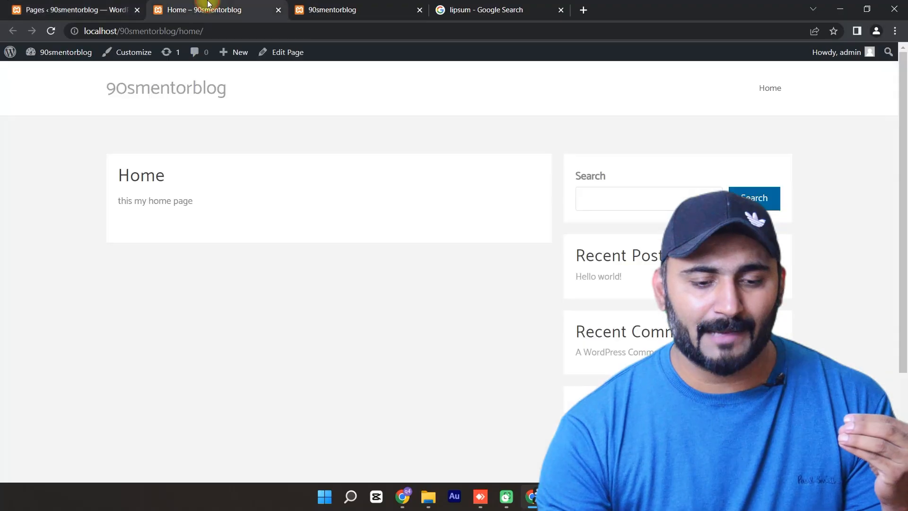
{"action": "left_click", "coordinate": [52, 30]}
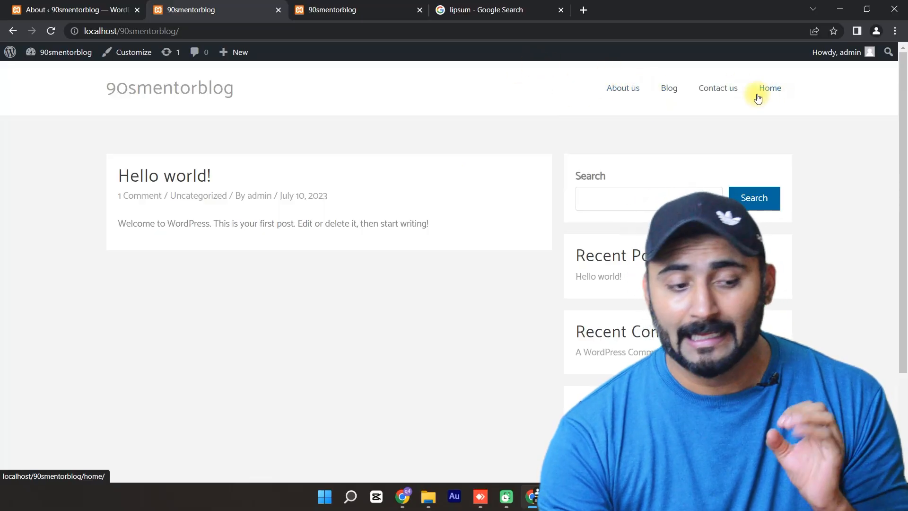
Open the Menus screen in the admin area and review its display locations against the live site's header.
{"action": "left_click", "coordinate": [32, 4]}
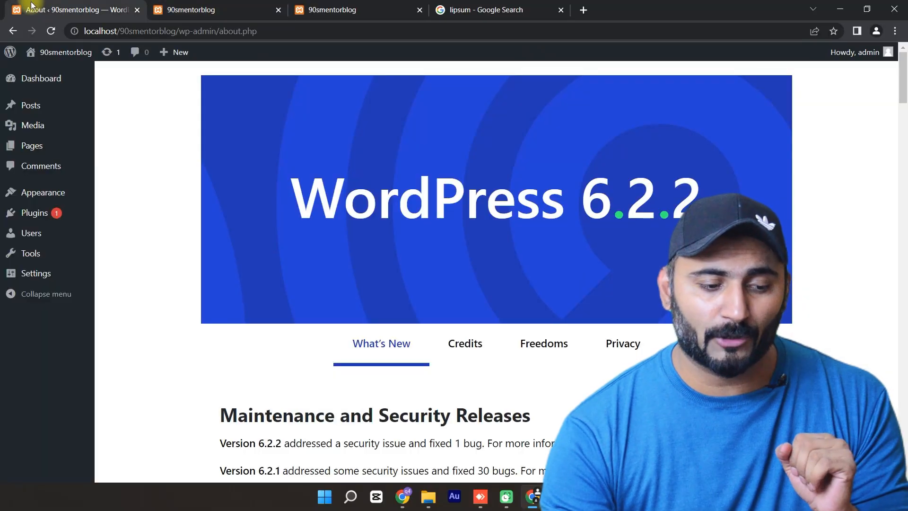
{"action": "mouse_move", "coordinate": [33, 191]}
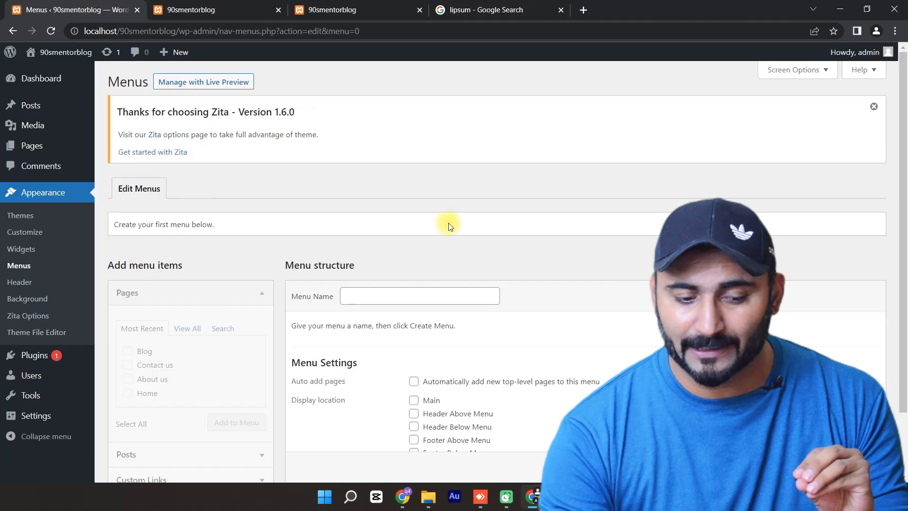
{"action": "scroll", "coordinate": [228, 233], "scroll_direction": "down", "scroll_amount": 2}
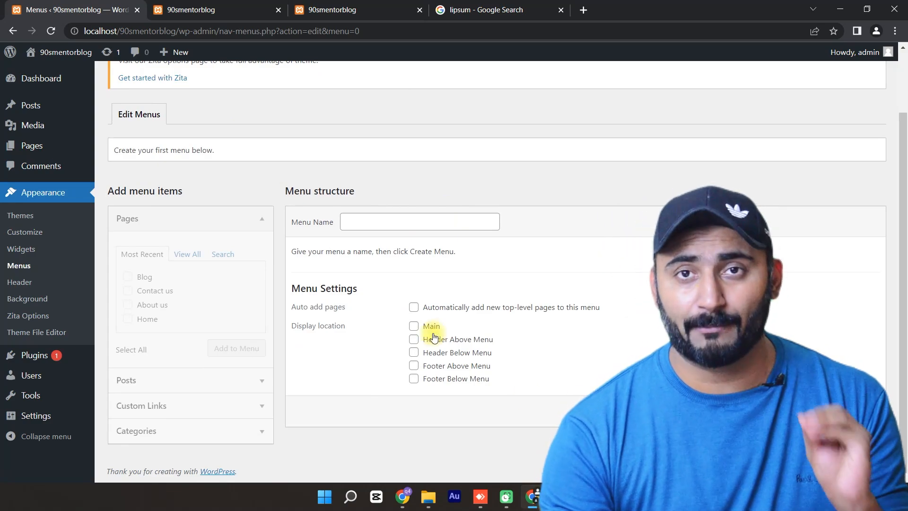
{"action": "left_click", "coordinate": [228, 9]}
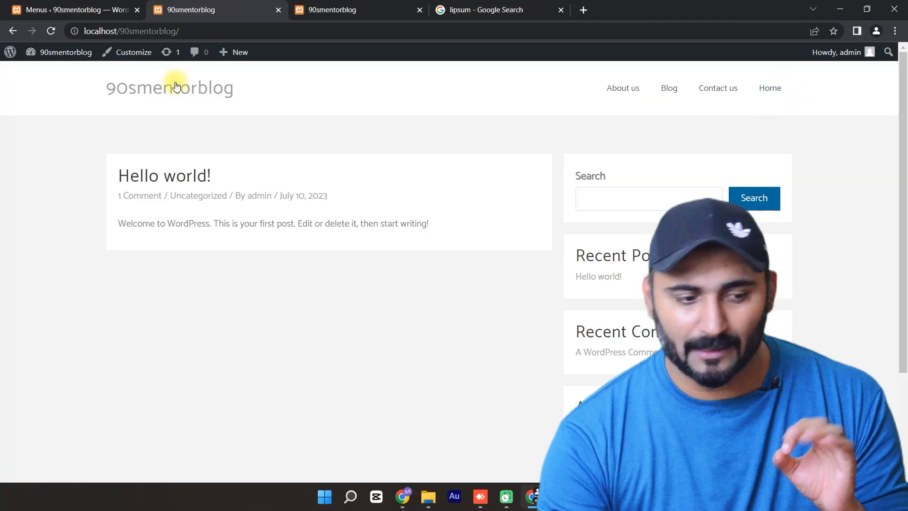
{"action": "left_click", "coordinate": [61, 4]}
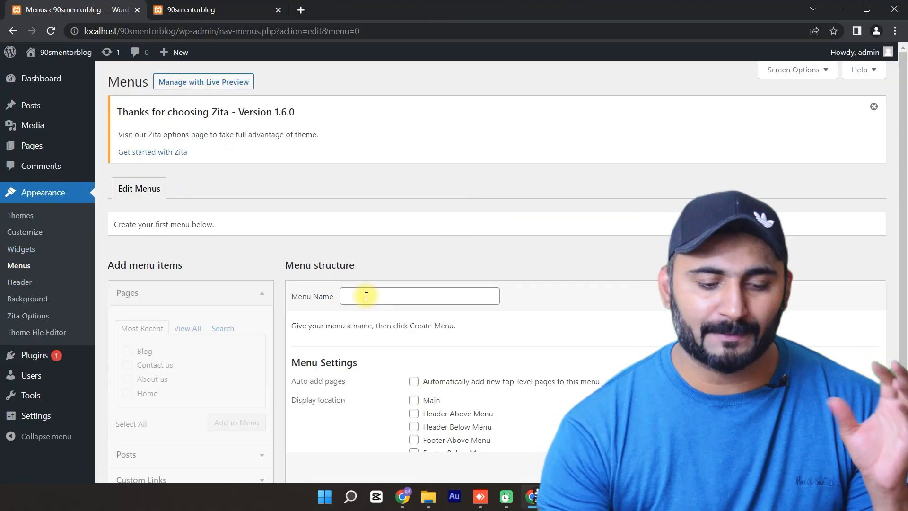
Create a menu named "Header Menu" and assign it to the Main display location.
{"action": "left_click", "coordinate": [366, 296]}
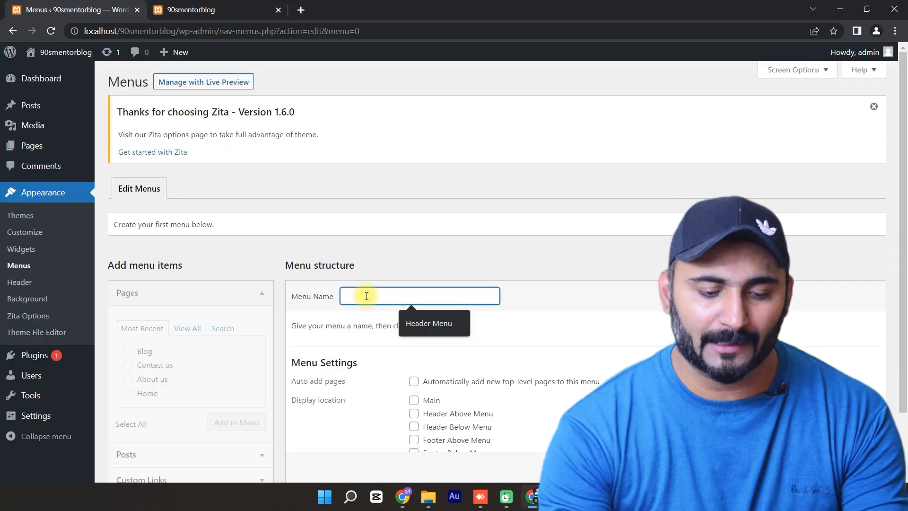
{"action": "type", "text": "Header M"}
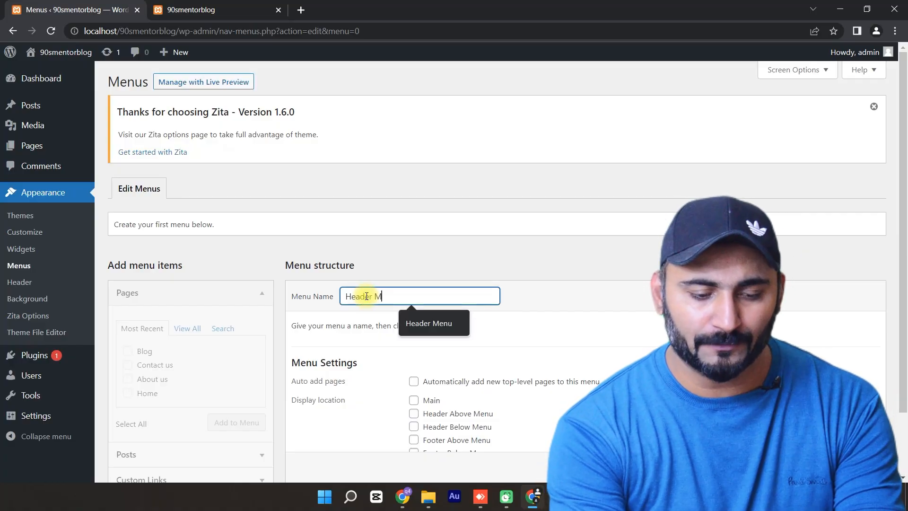
{"action": "type", "text": "enu"}
{"action": "scroll", "coordinate": [405, 321], "scroll_direction": "down", "scroll_amount": 2}
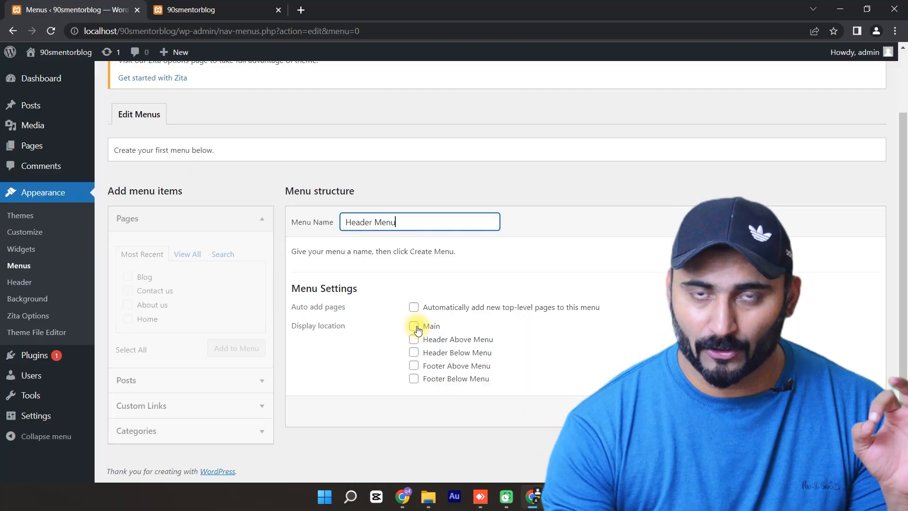
{"action": "left_click", "coordinate": [416, 327]}
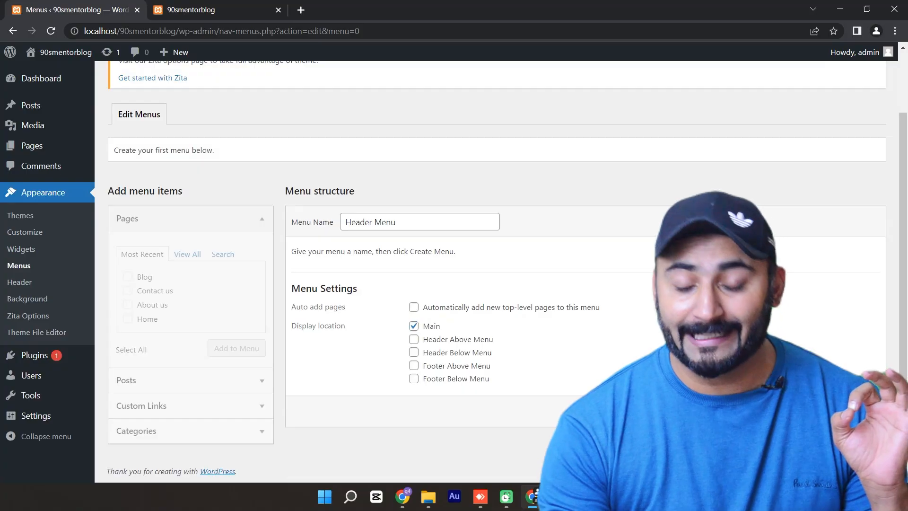
{"action": "left_click", "coordinate": [851, 411]}
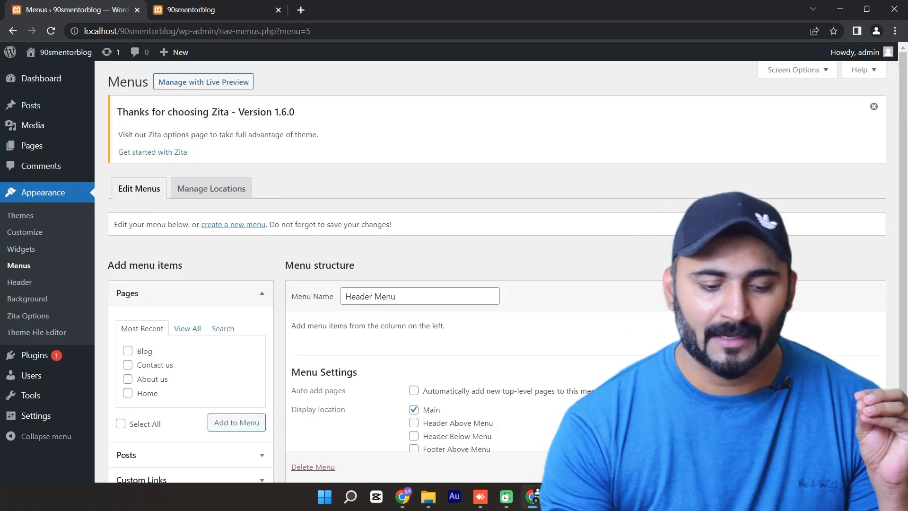
Add the Blog, Contact us, About us and Home pages to Header Menu and check the live site's link order.
{"action": "scroll", "coordinate": [564, 290], "scroll_direction": "down", "scroll_amount": 2}
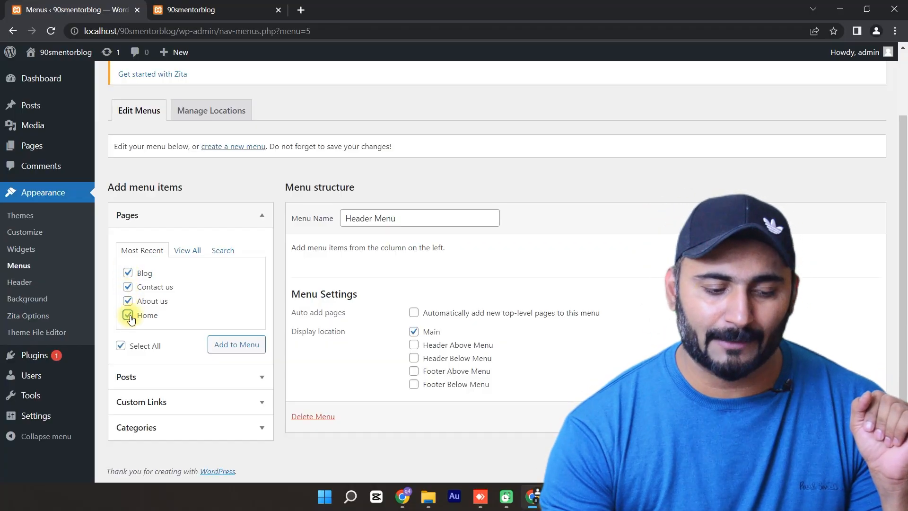
{"action": "left_click", "coordinate": [243, 344]}
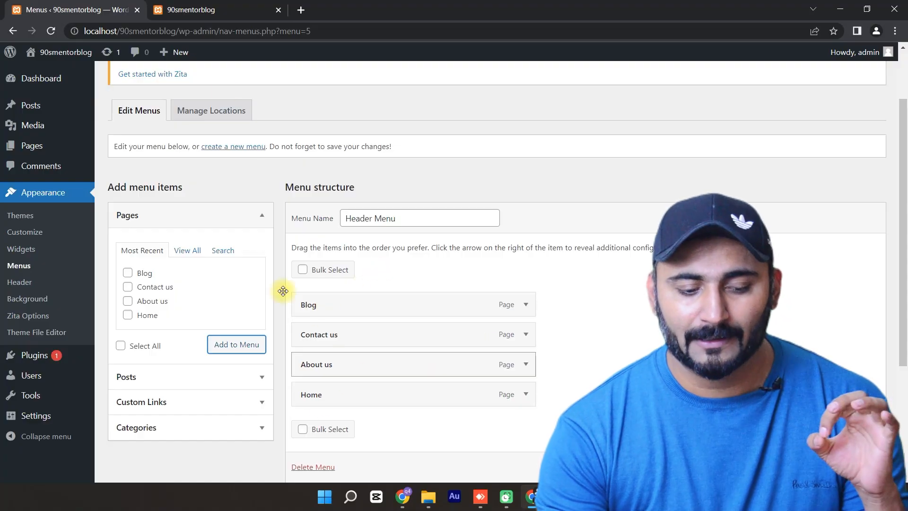
{"action": "left_click", "coordinate": [189, 10]}
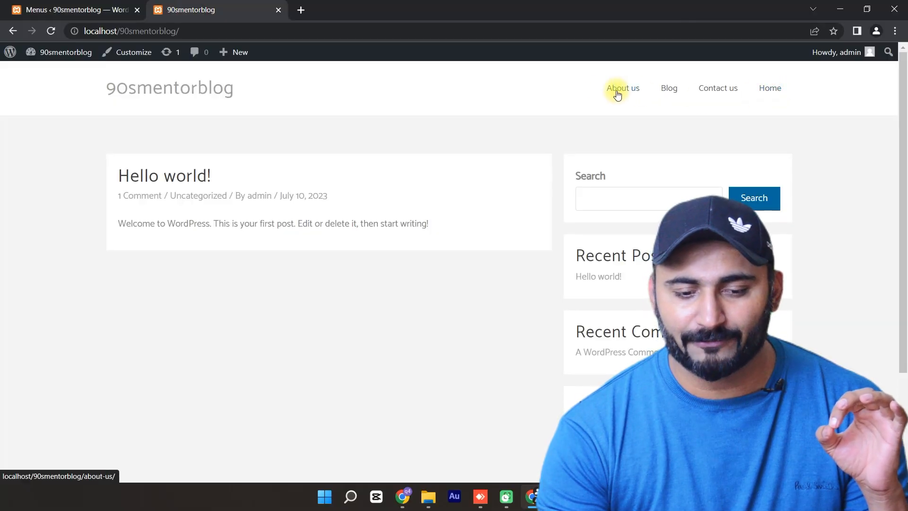
{"action": "left_click", "coordinate": [43, 8]}
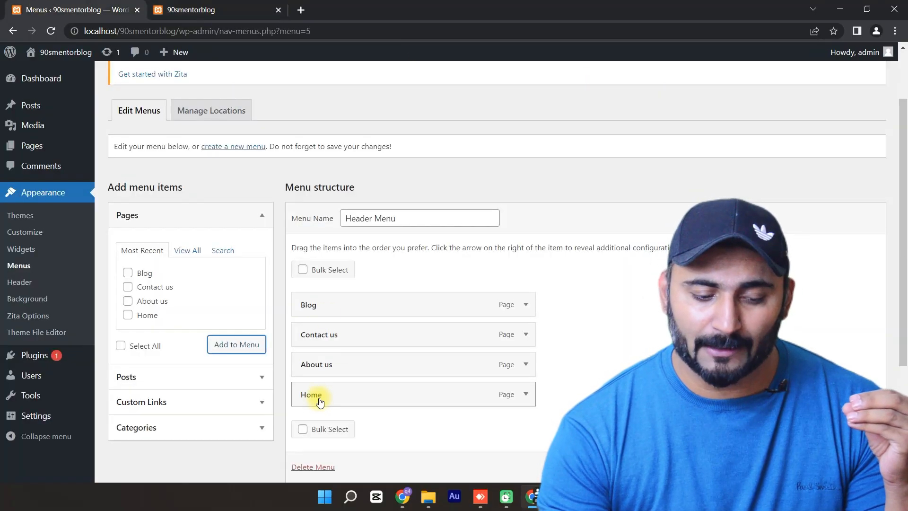
Reorder the Header Menu items to Home, About us, Blog, Contact us and save the menu.
{"action": "left_click_drag", "start_coordinate": [321, 401], "coordinate": [320, 308]}
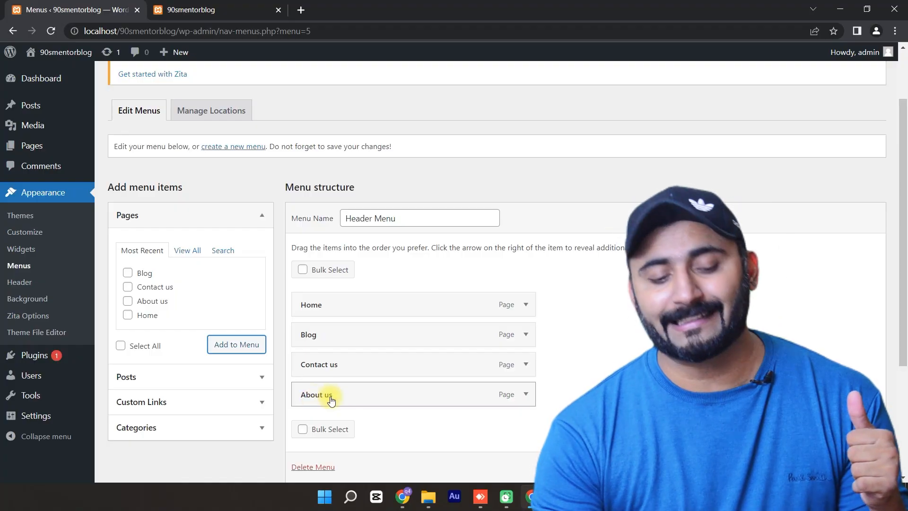
{"action": "left_click_drag", "start_coordinate": [331, 400], "coordinate": [308, 336]}
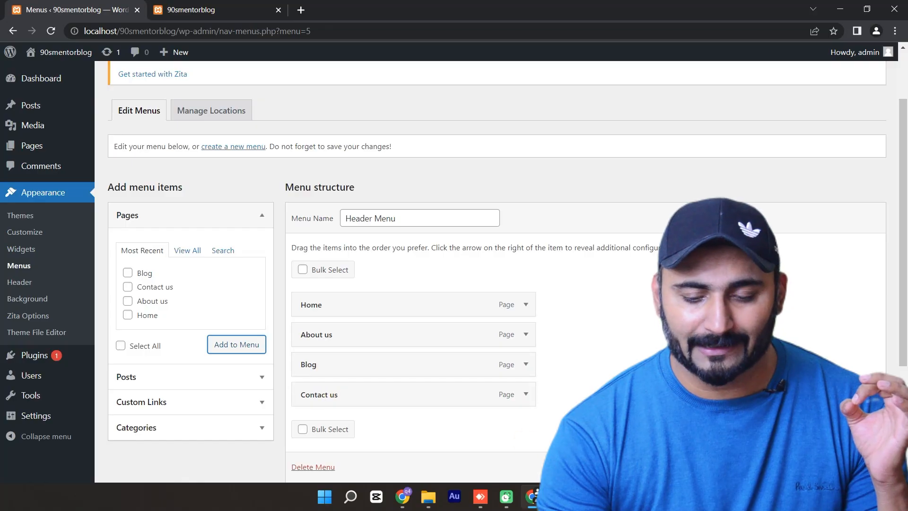
{"action": "scroll", "coordinate": [508, 257], "scroll_direction": "down", "scroll_amount": 1}
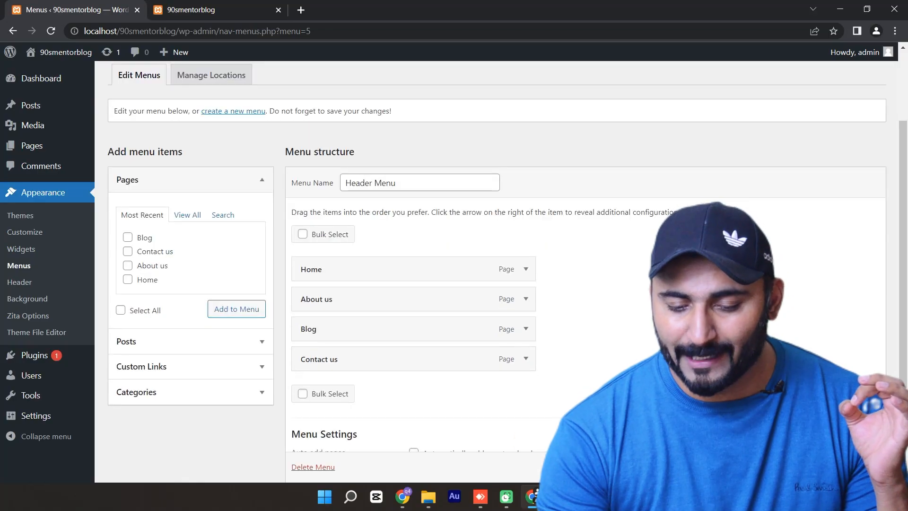
{"action": "left_click", "coordinate": [853, 467]}
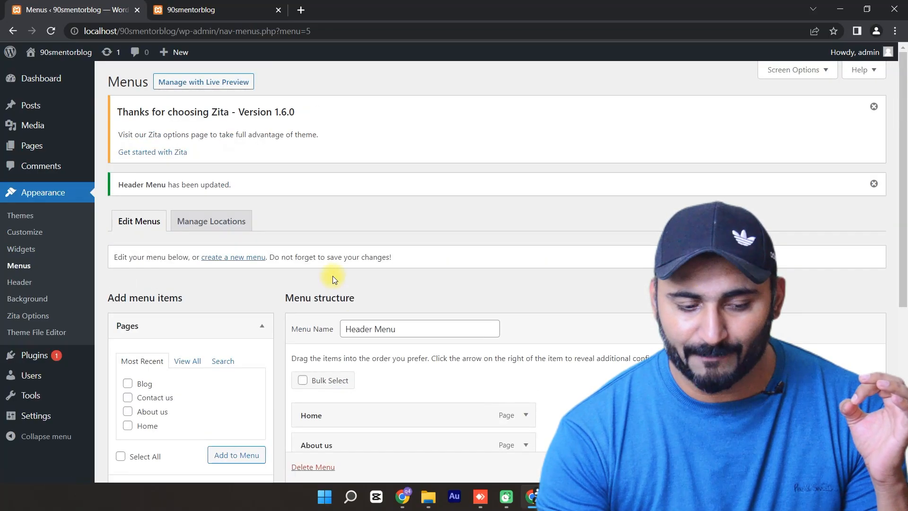
Reload the live site and check the Home and About us pages from the header menu, including the About us address.
{"action": "left_click", "coordinate": [244, 5]}
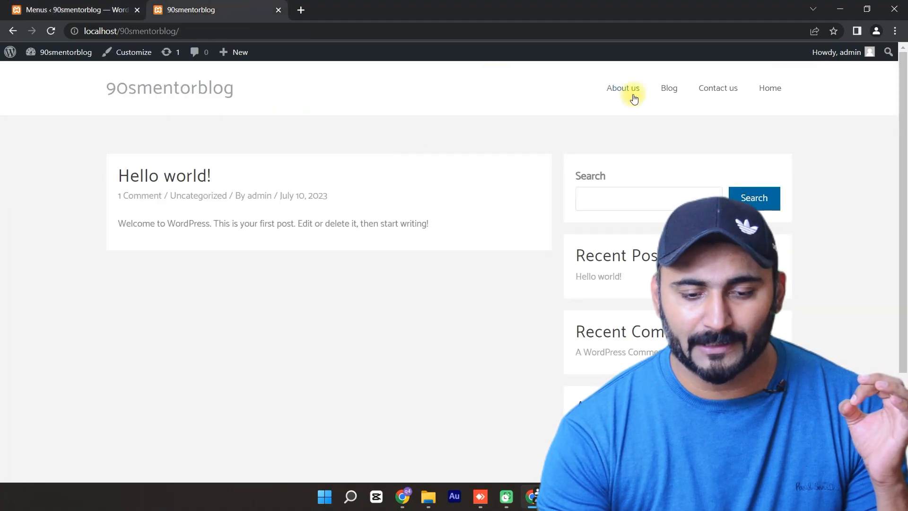
{"action": "left_click", "coordinate": [50, 31]}
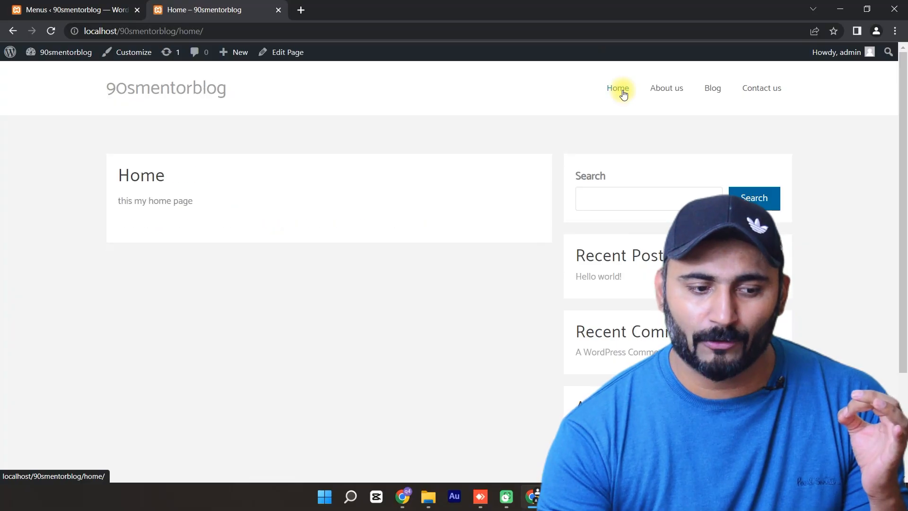
{"action": "left_click", "coordinate": [670, 89]}
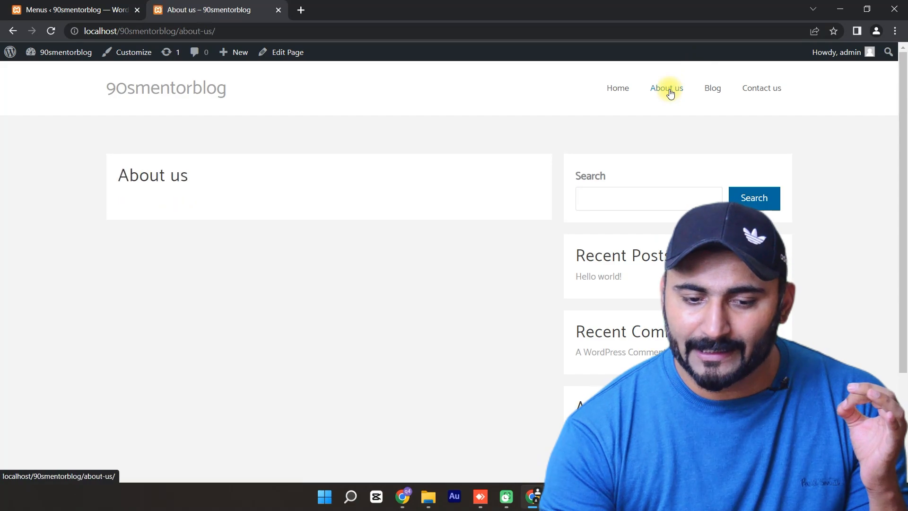
{"action": "left_click", "coordinate": [124, 32]}
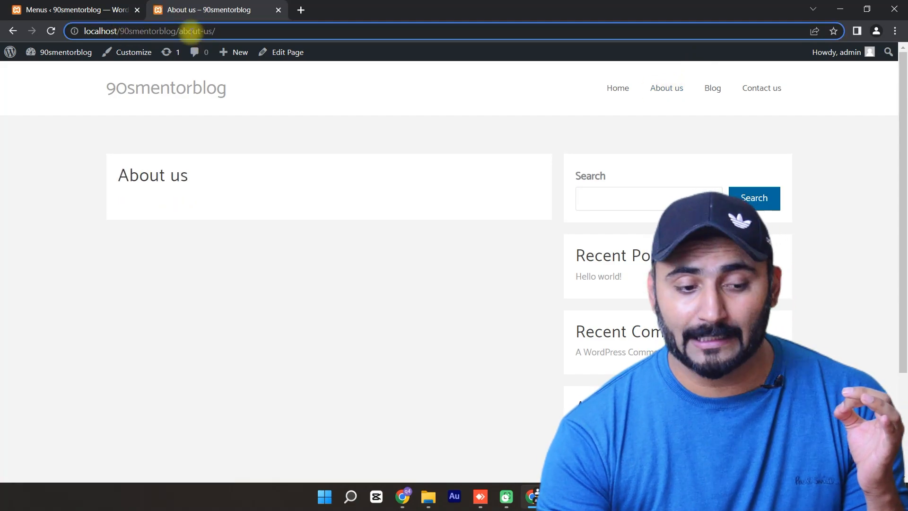
{"action": "left_click_drag", "start_coordinate": [176, 31], "coordinate": [212, 31]}
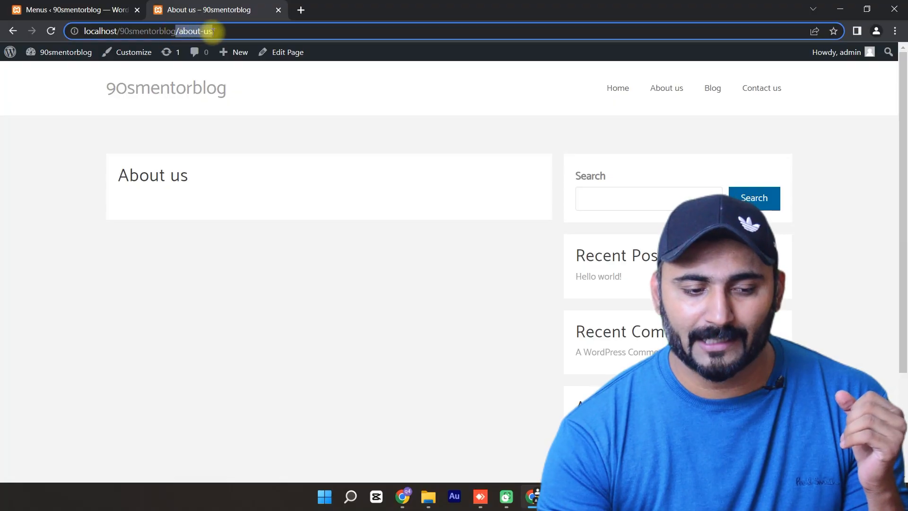
View the Blog and Contact us pages from the header menu and compare the Contact us title with its address.
{"action": "left_click", "coordinate": [713, 89]}
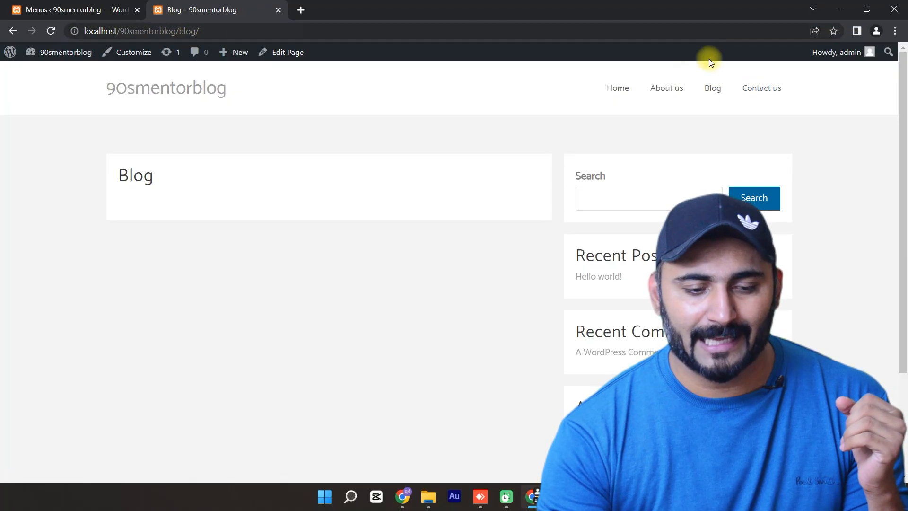
{"action": "left_click", "coordinate": [776, 89]}
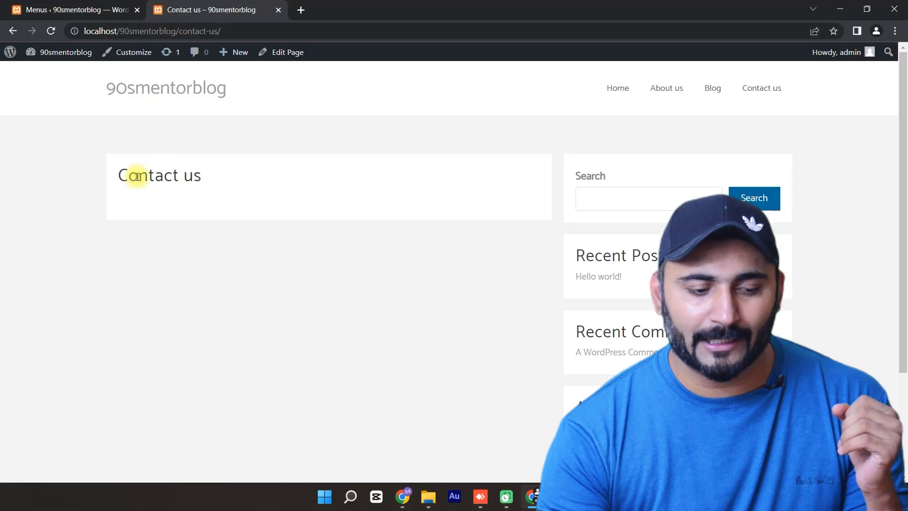
{"action": "left_click_drag", "start_coordinate": [119, 176], "coordinate": [195, 176]}
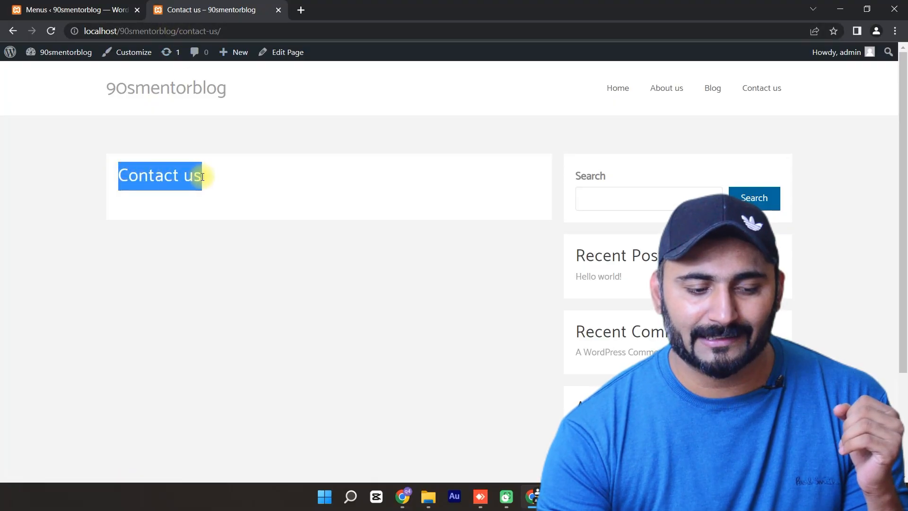
{"action": "left_click_drag", "start_coordinate": [179, 31], "coordinate": [218, 30]}
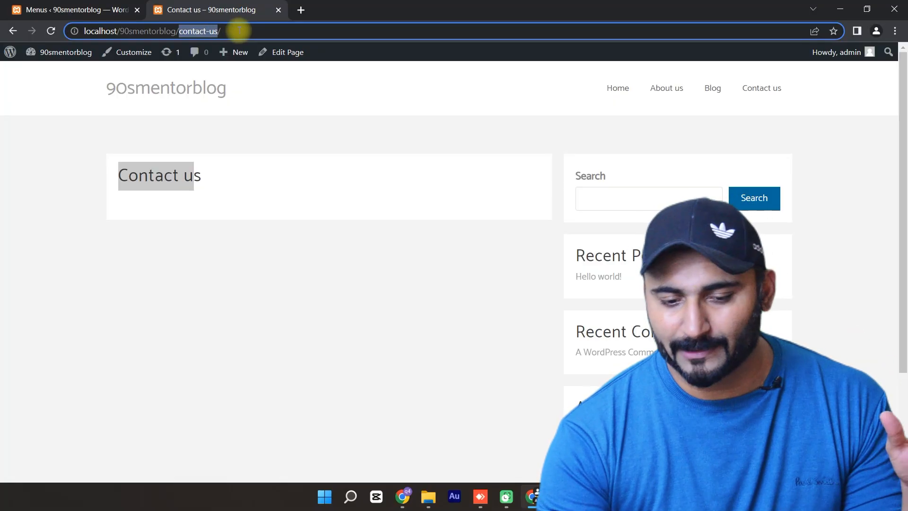
Cycle repeatedly through the Home, About us, Blog and Contact us pages from the live site's header menu to check each link.
{"action": "left_click", "coordinate": [622, 88]}
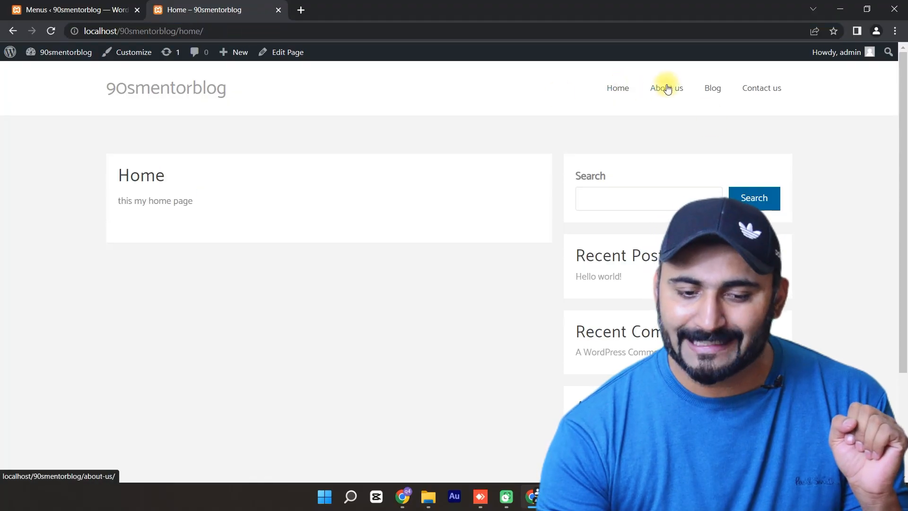
{"action": "left_click", "coordinate": [669, 87]}
{"action": "left_click", "coordinate": [713, 87]}
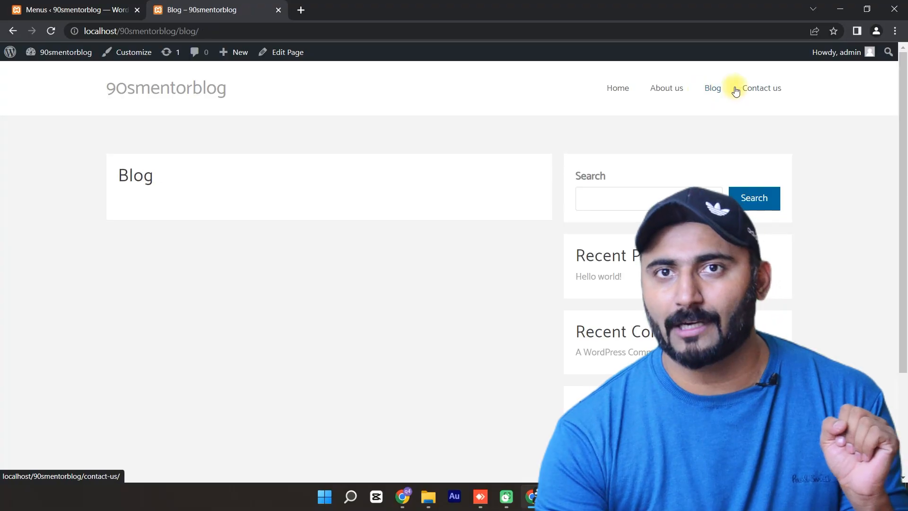
{"action": "left_click", "coordinate": [759, 89]}
{"action": "left_click", "coordinate": [618, 88]}
{"action": "left_click", "coordinate": [676, 88]}
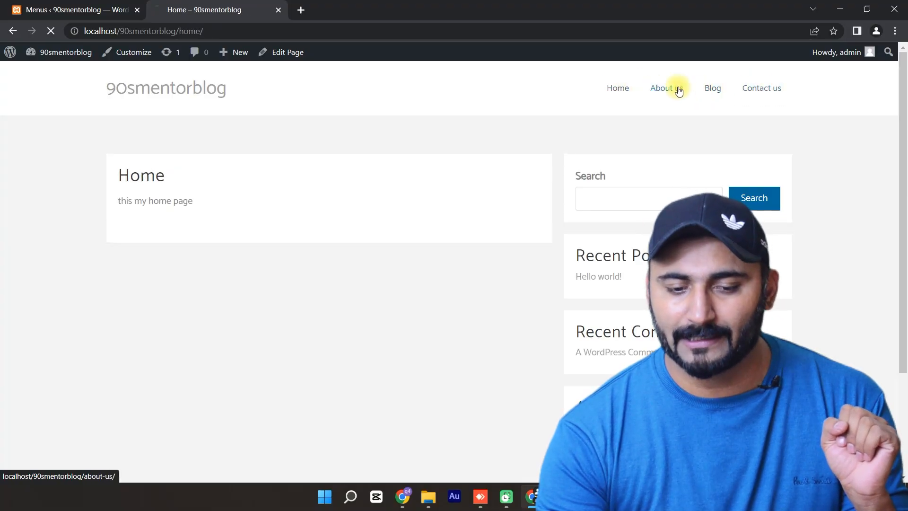
{"action": "left_click", "coordinate": [710, 88]}
{"action": "left_click", "coordinate": [762, 88]}
{"action": "left_click", "coordinate": [618, 88]}
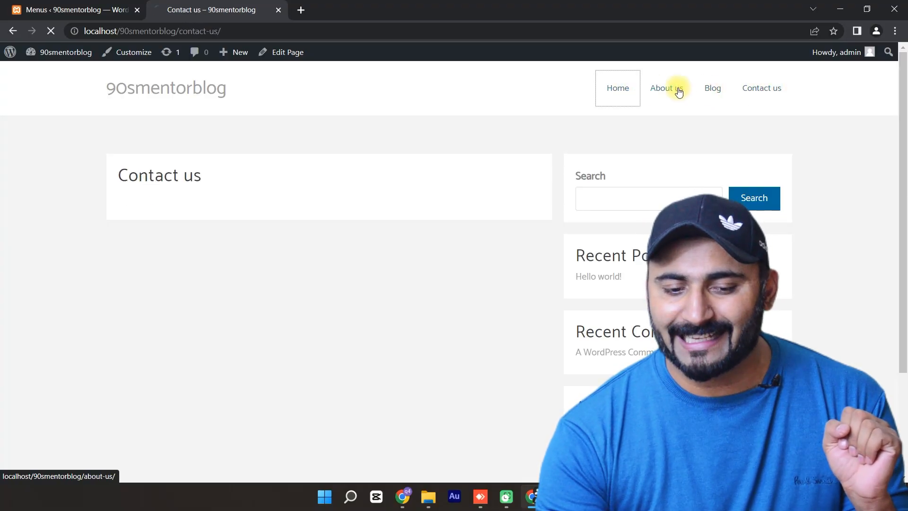
{"action": "left_click", "coordinate": [667, 88]}
{"action": "left_click", "coordinate": [714, 89]}
{"action": "left_click", "coordinate": [761, 88]}
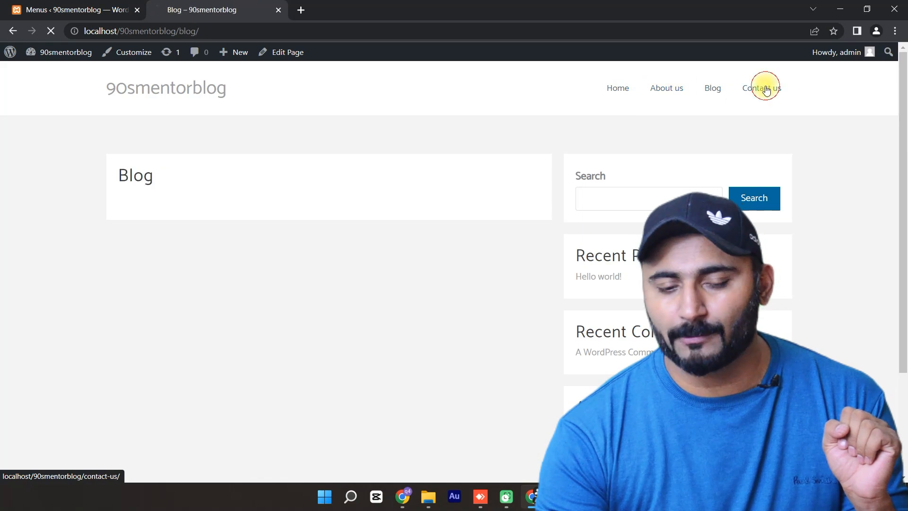
{"action": "left_click", "coordinate": [633, 90]}
{"action": "left_click", "coordinate": [667, 88]}
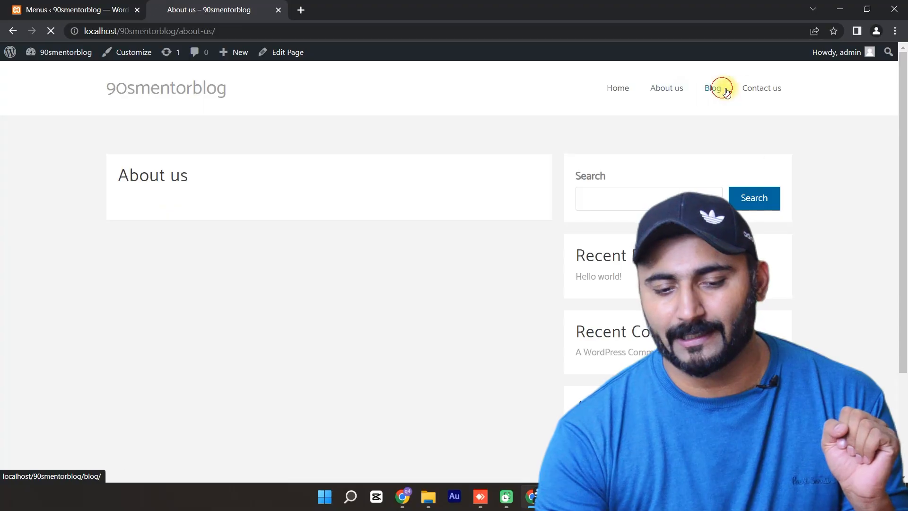
{"action": "left_click", "coordinate": [715, 88]}
{"action": "left_click", "coordinate": [764, 89]}
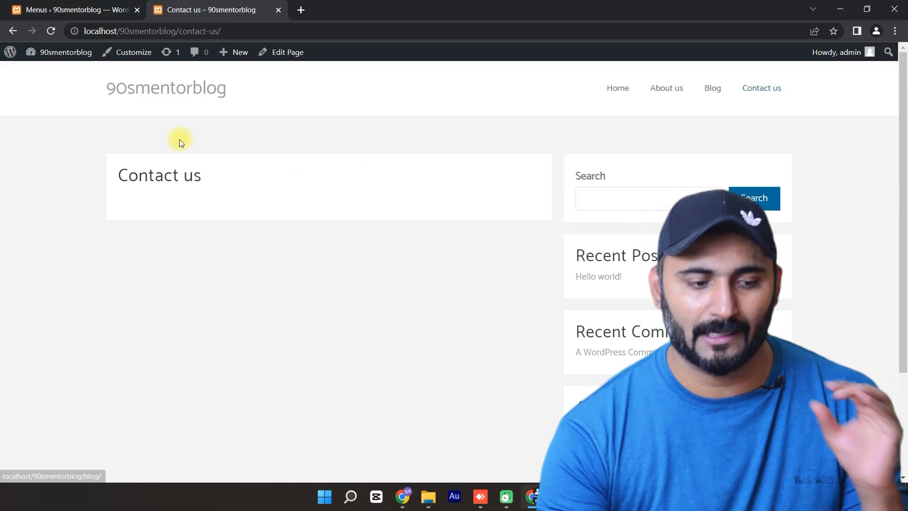
Review Header Menu's available pages, menu items and display location in the Menus admin screen, and compare them with the live site's header.
{"action": "left_click", "coordinate": [37, 3]}
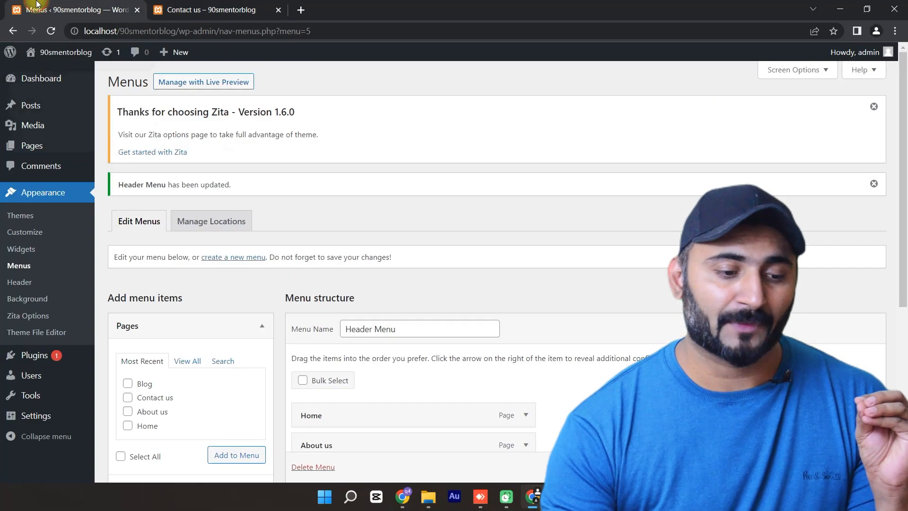
{"action": "scroll", "coordinate": [419, 231], "scroll_direction": "down", "scroll_amount": 3}
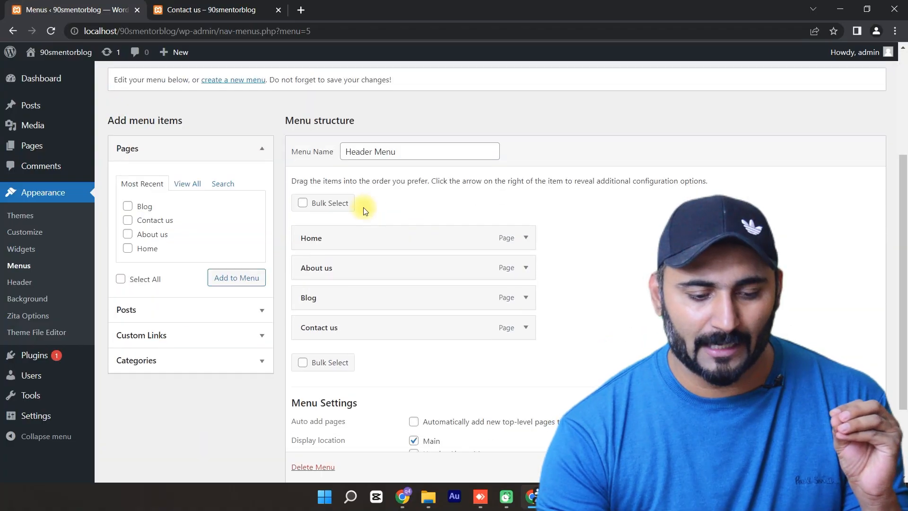
{"action": "scroll", "coordinate": [622, 277], "scroll_direction": "down", "scroll_amount": 2}
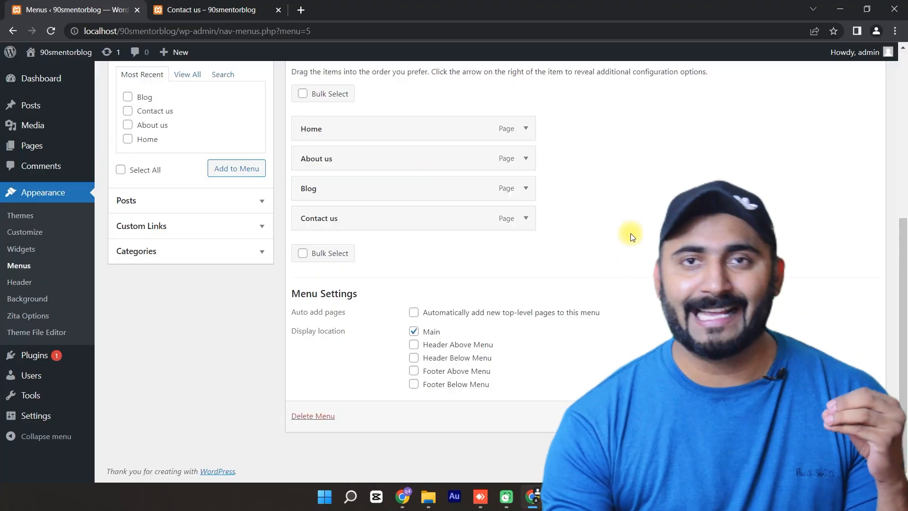
{"action": "scroll", "coordinate": [552, 262], "scroll_direction": "up", "scroll_amount": 1}
{"action": "scroll", "coordinate": [520, 260], "scroll_direction": "up", "scroll_amount": 4}
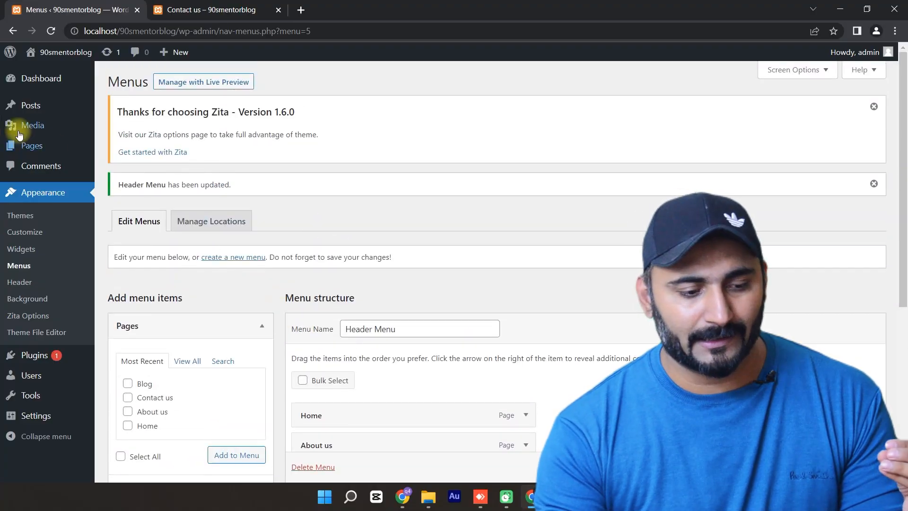
{"action": "mouse_move", "coordinate": [30, 151]}
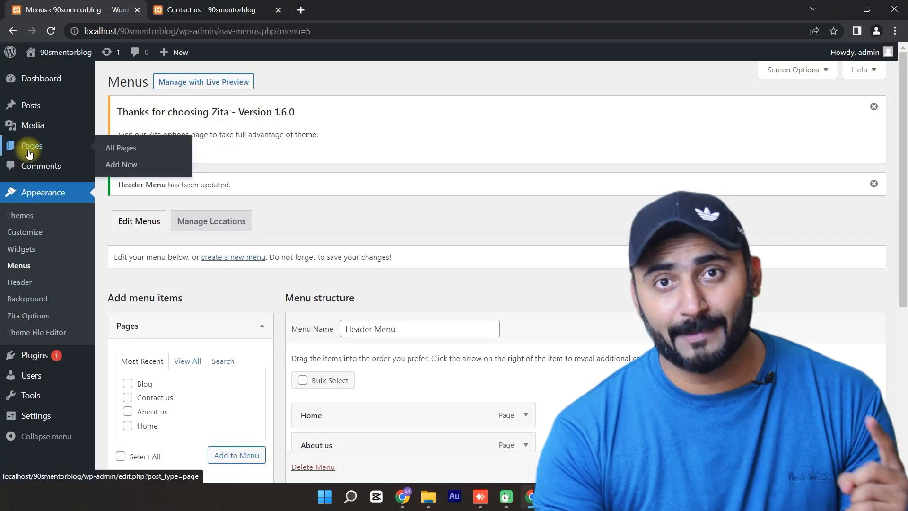
{"action": "scroll", "coordinate": [314, 237], "scroll_direction": "down", "scroll_amount": 4}
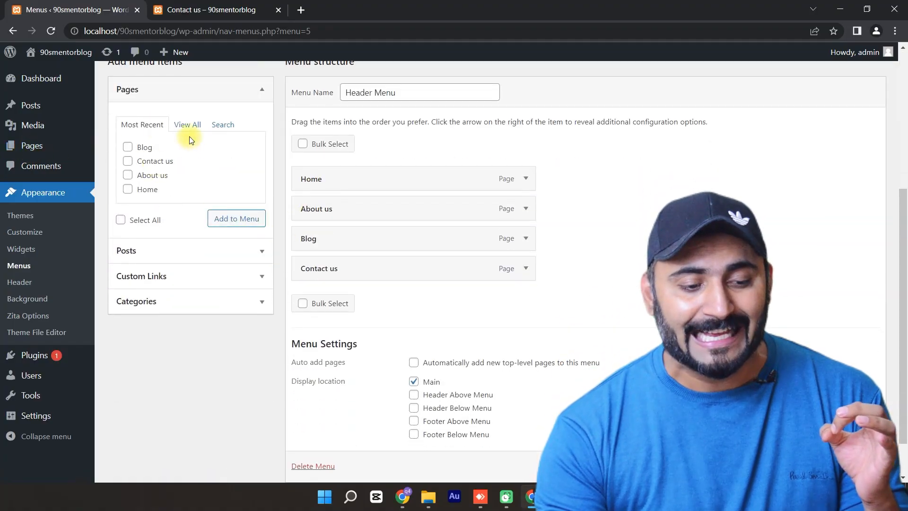
{"action": "scroll", "coordinate": [347, 185], "scroll_direction": "up", "scroll_amount": 3}
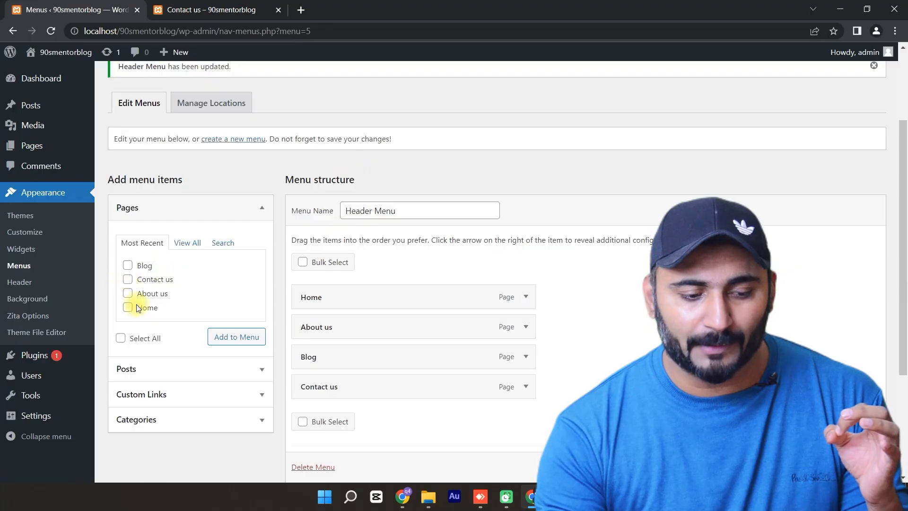
{"action": "scroll", "coordinate": [413, 345], "scroll_direction": "down", "scroll_amount": 3}
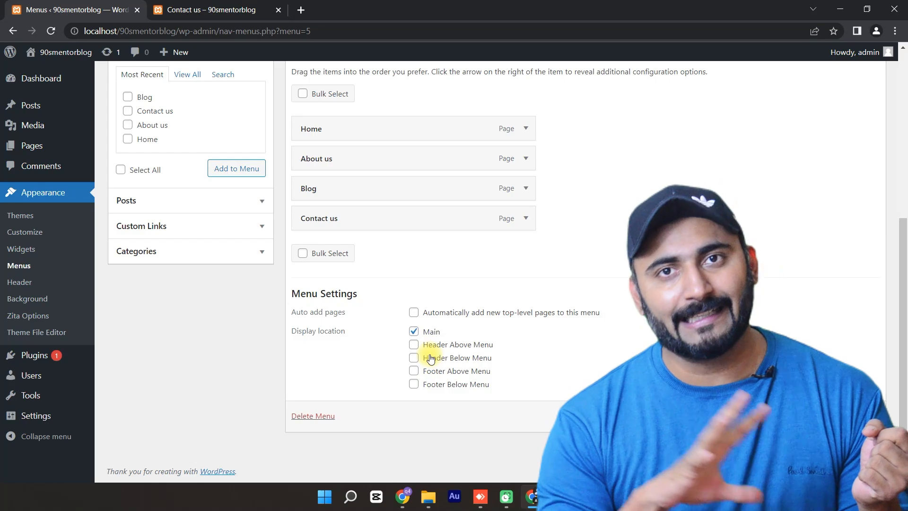
{"action": "left_click", "coordinate": [234, 4]}
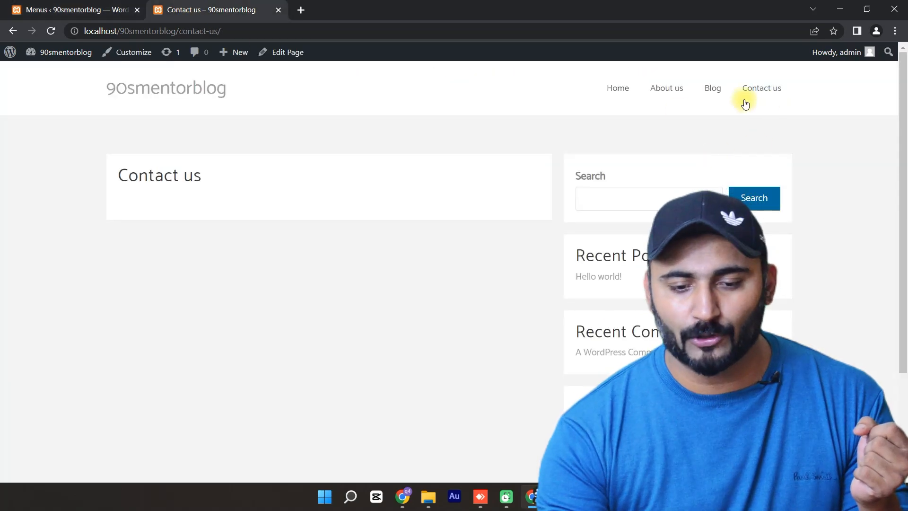
Enable automatically adding new top-level pages to Header Menu and save the menu.
{"action": "left_click", "coordinate": [71, 9]}
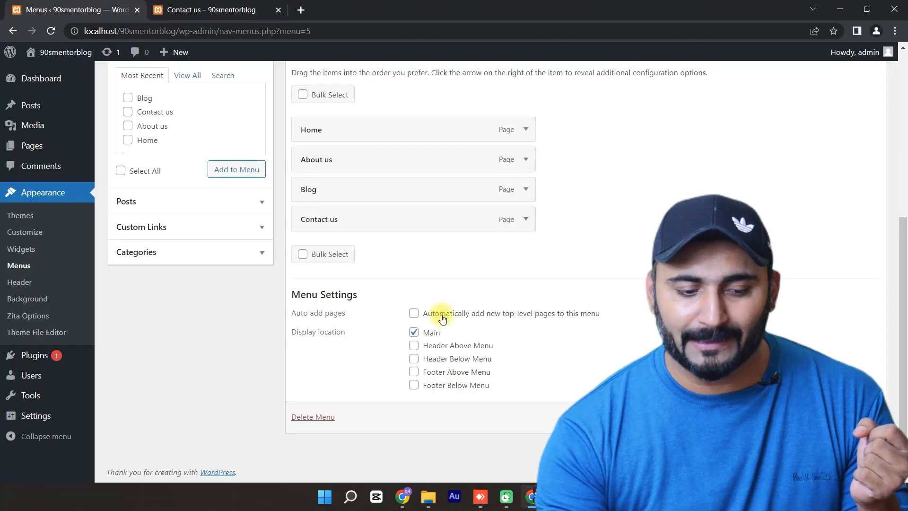
{"action": "scroll", "coordinate": [444, 319], "scroll_direction": "up", "scroll_amount": 3}
{"action": "scroll", "coordinate": [425, 319], "scroll_direction": "down", "scroll_amount": 3}
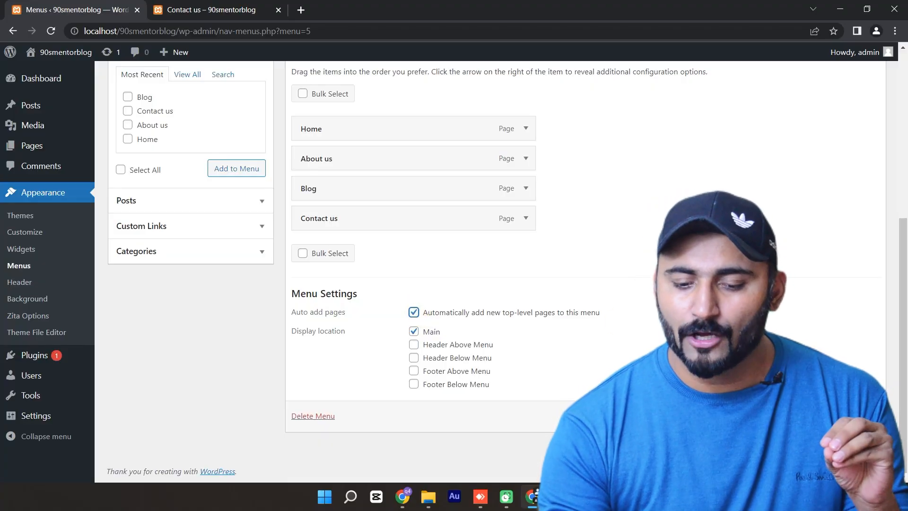
{"action": "left_click", "coordinate": [854, 416]}
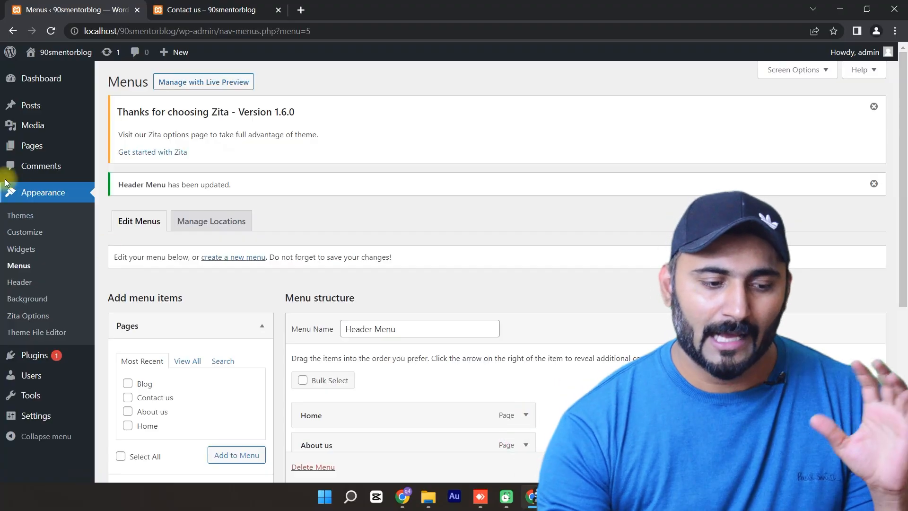
Go to the list of all pages, open Contact us in the page editor and return to the list.
{"action": "mouse_move", "coordinate": [27, 146]}
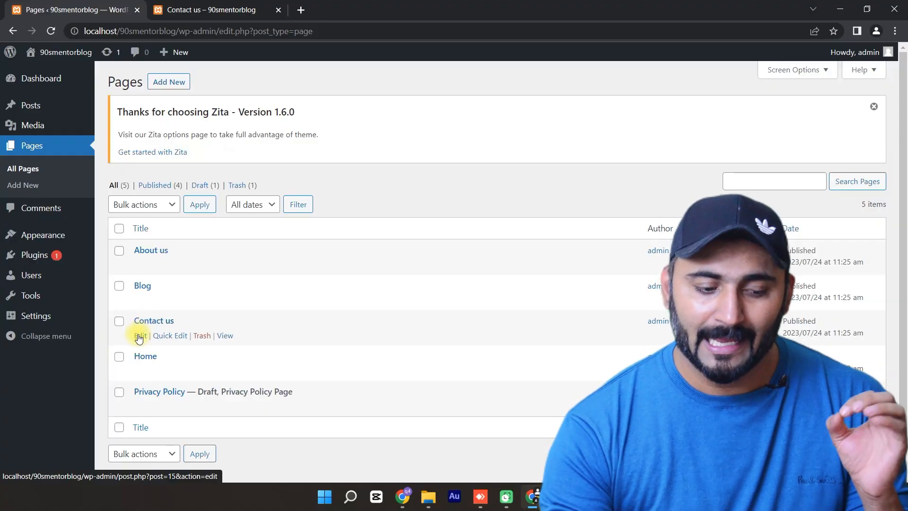
{"action": "left_click", "coordinate": [138, 337]}
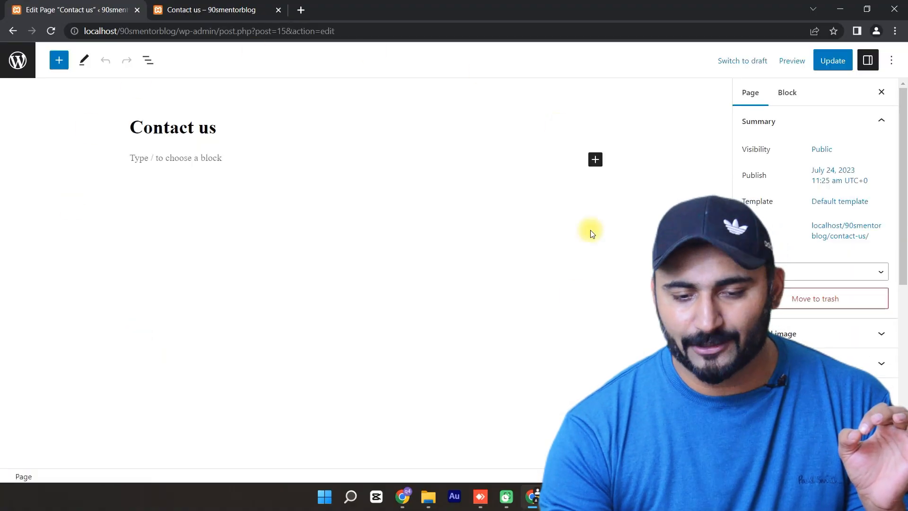
{"action": "left_click", "coordinate": [13, 31]}
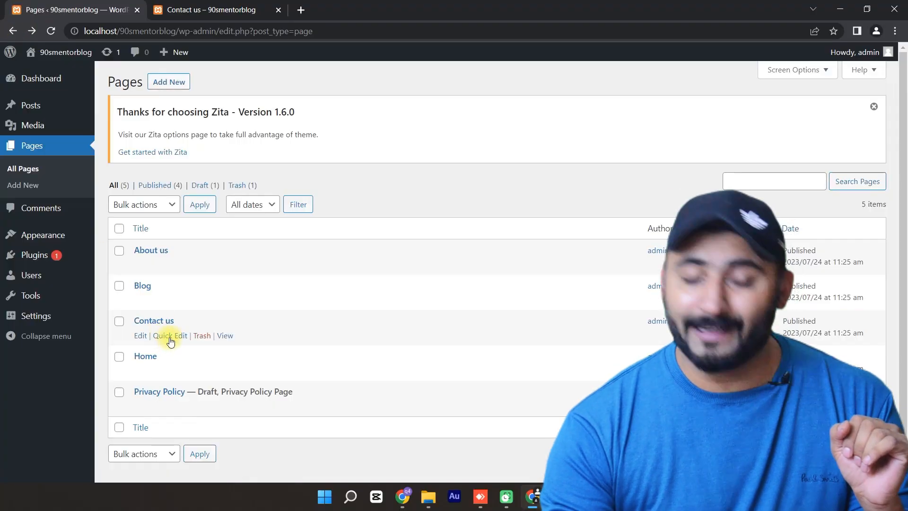
Open Quick Edit for the Contact us page and compare its title and slug with the live page's address.
{"action": "left_click", "coordinate": [170, 337]}
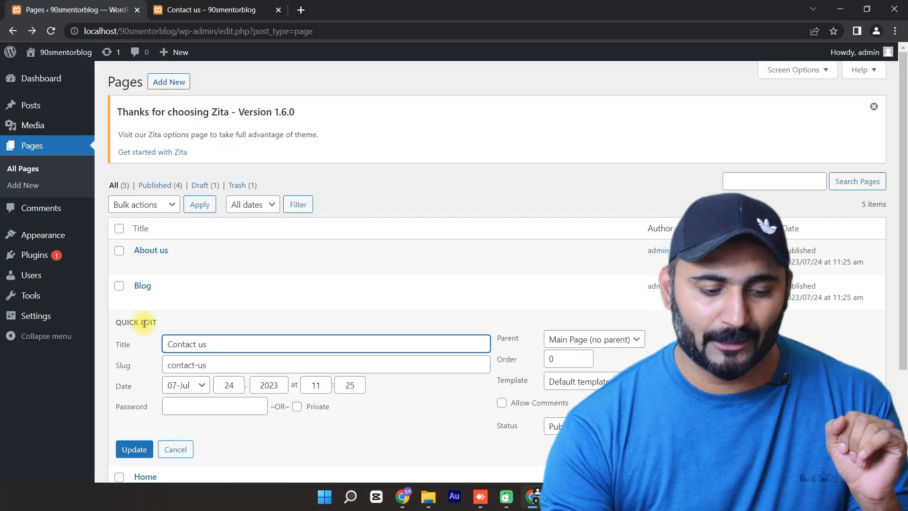
{"action": "scroll", "coordinate": [292, 279], "scroll_direction": "down", "scroll_amount": 2}
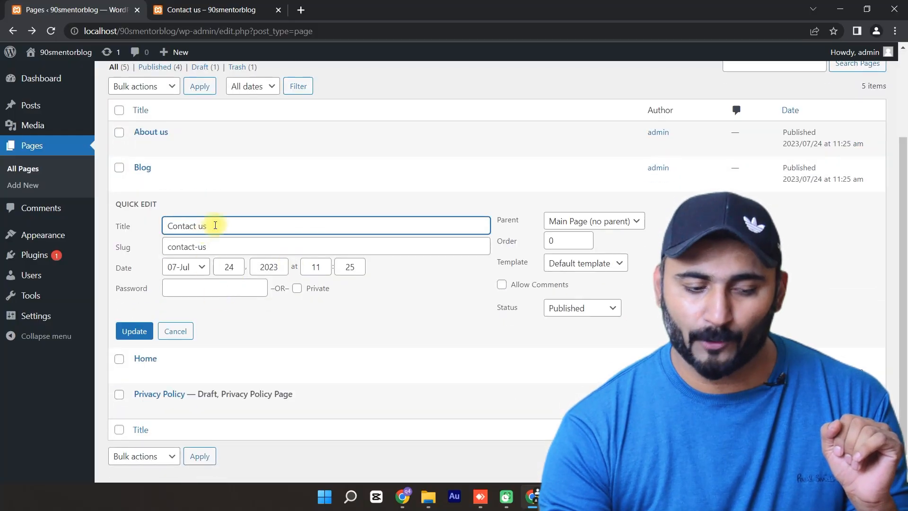
{"action": "left_click_drag", "start_coordinate": [230, 226], "coordinate": [169, 247]}
{"action": "left_click", "coordinate": [220, 246]}
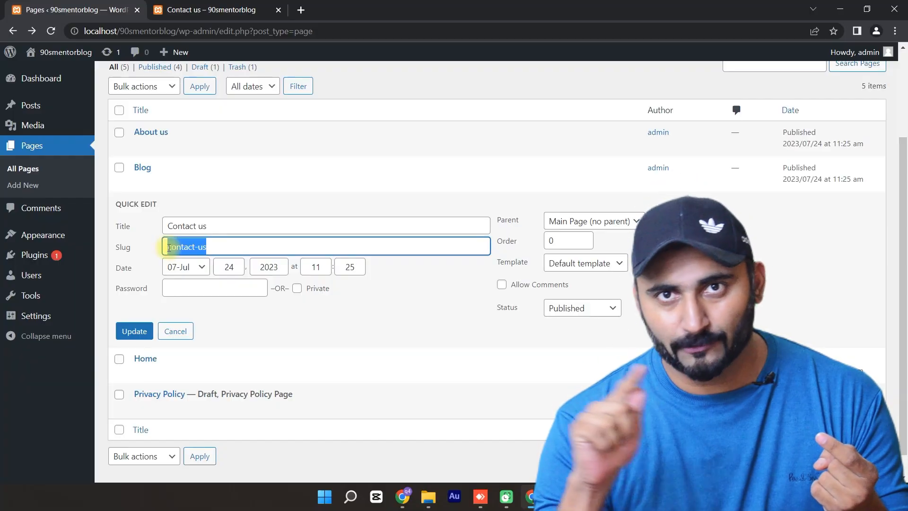
{"action": "left_click", "coordinate": [216, 10]}
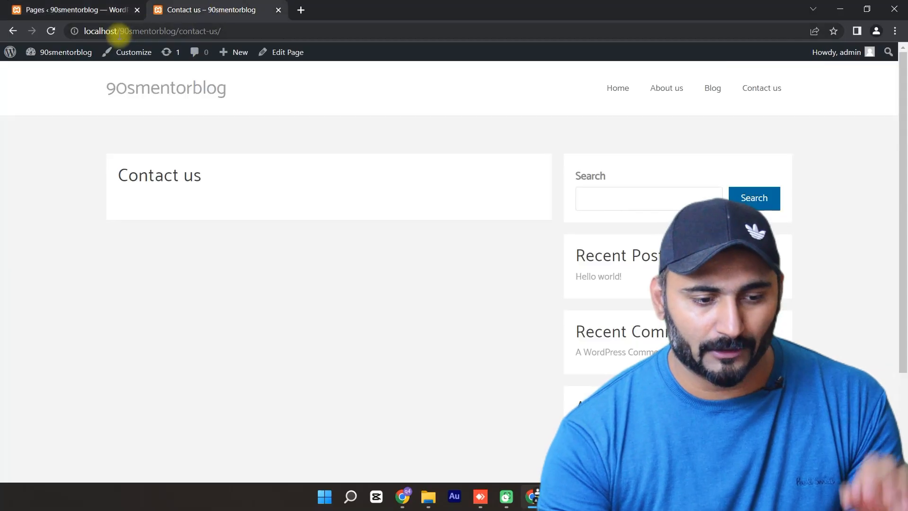
{"action": "left_click_drag", "start_coordinate": [120, 31], "coordinate": [183, 29]}
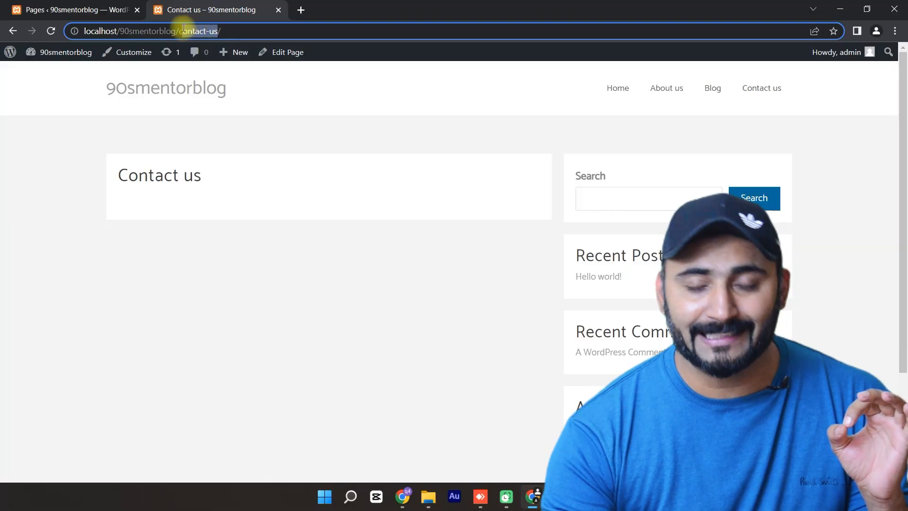
{"action": "left_click", "coordinate": [99, 4]}
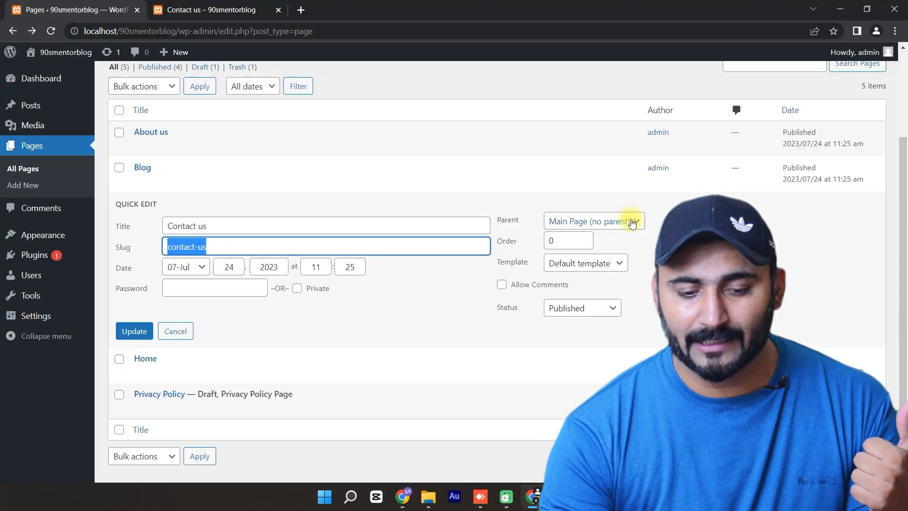
Examine the parent, template and status options in Contact us's Quick Edit form, and cancel the edit.
{"action": "left_click", "coordinate": [508, 219]}
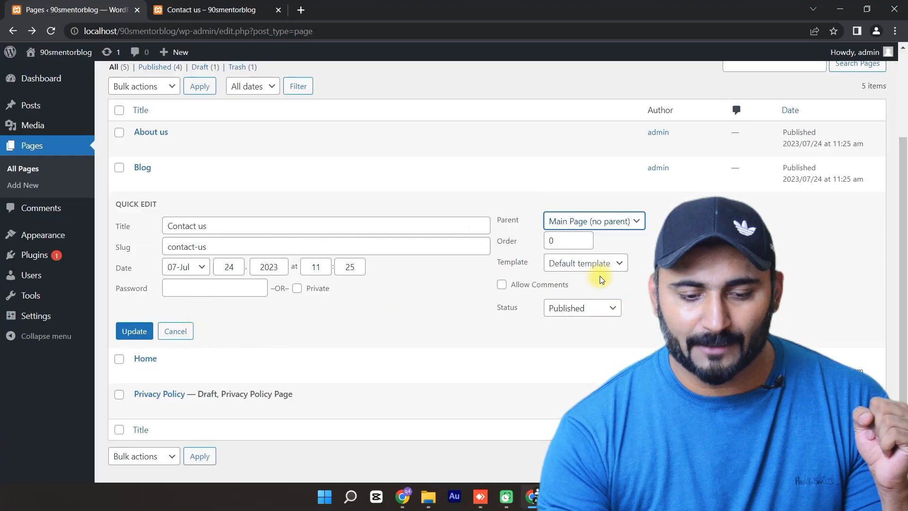
{"action": "left_click", "coordinate": [618, 268]}
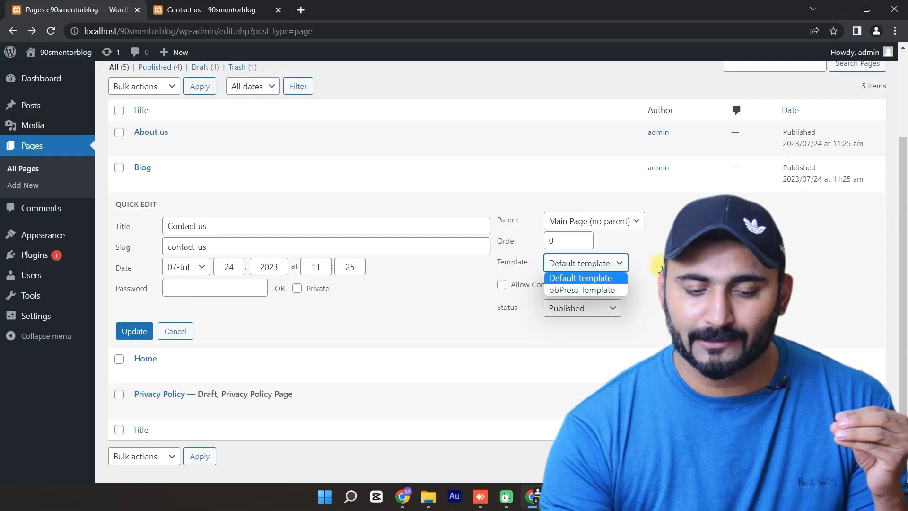
{"action": "left_click", "coordinate": [597, 278]}
{"action": "left_click", "coordinate": [604, 313]}
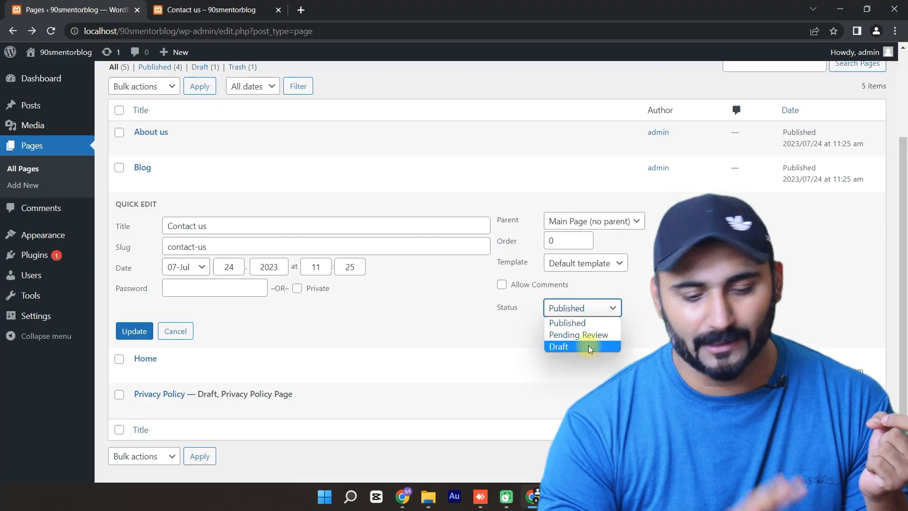
{"action": "left_click", "coordinate": [406, 316]}
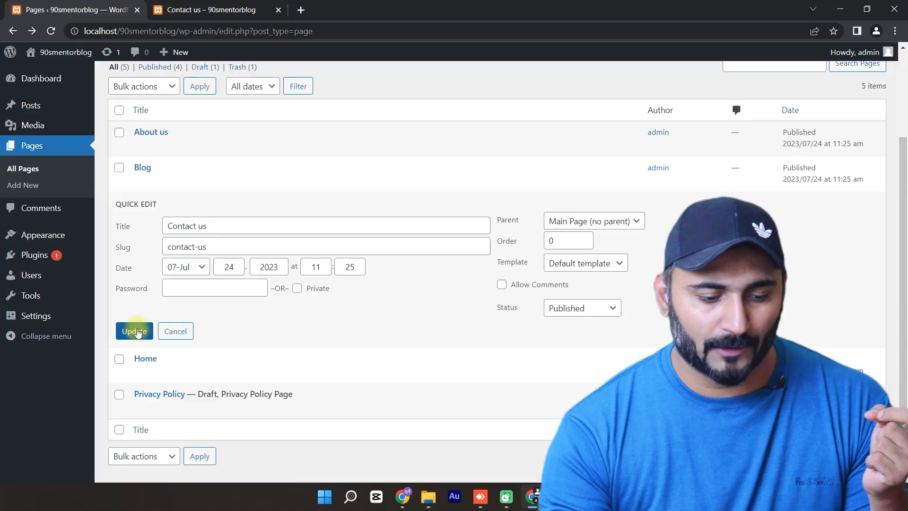
{"action": "left_click", "coordinate": [173, 330]}
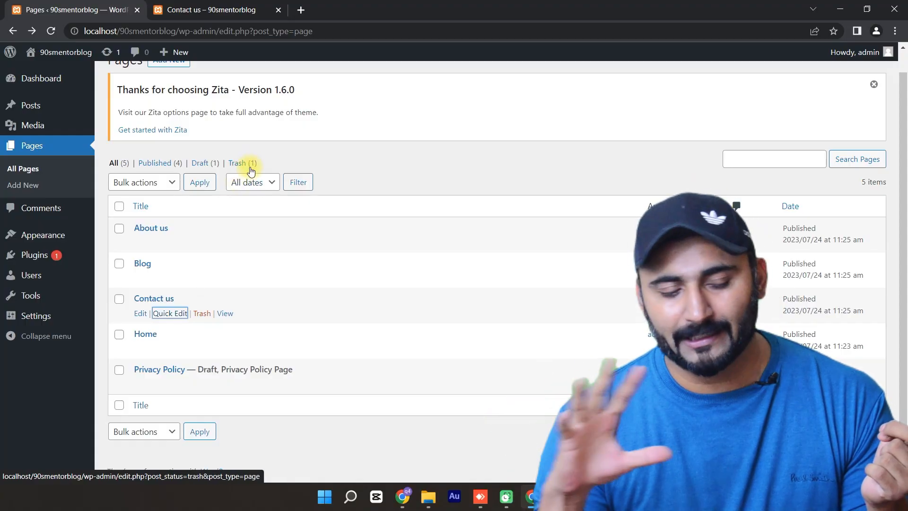
View the published Contact us page from the Pages list and return to the list.
{"action": "left_click", "coordinate": [224, 313]}
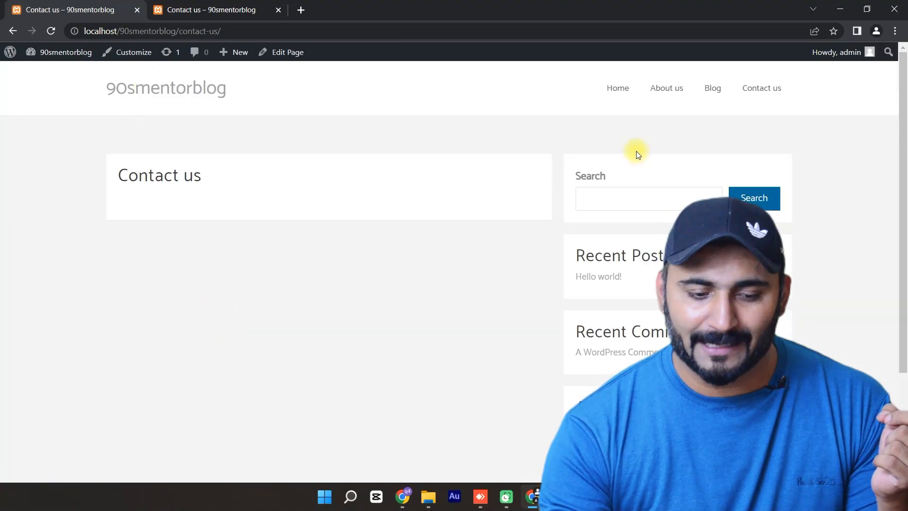
{"action": "left_click", "coordinate": [11, 31]}
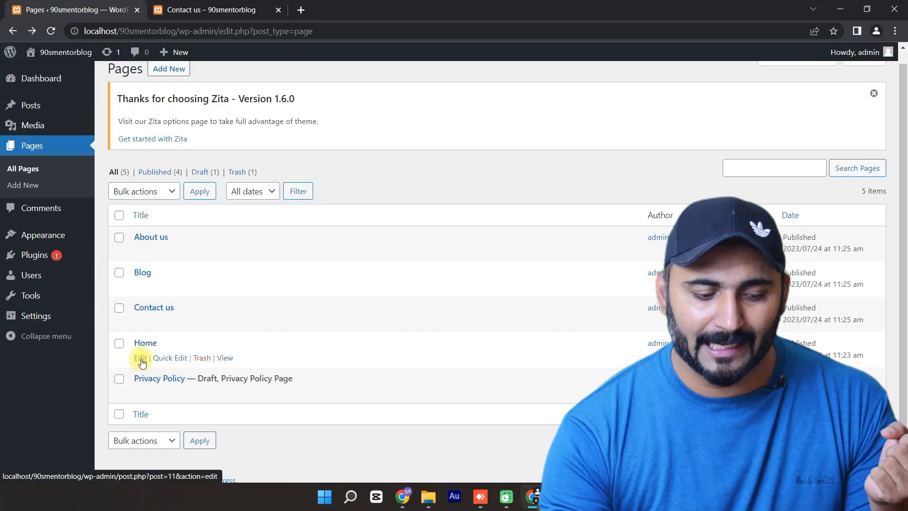
Open the Home page in the editor and compare its content with the live Home page reached through the site's header menu.
{"action": "left_click", "coordinate": [141, 360]}
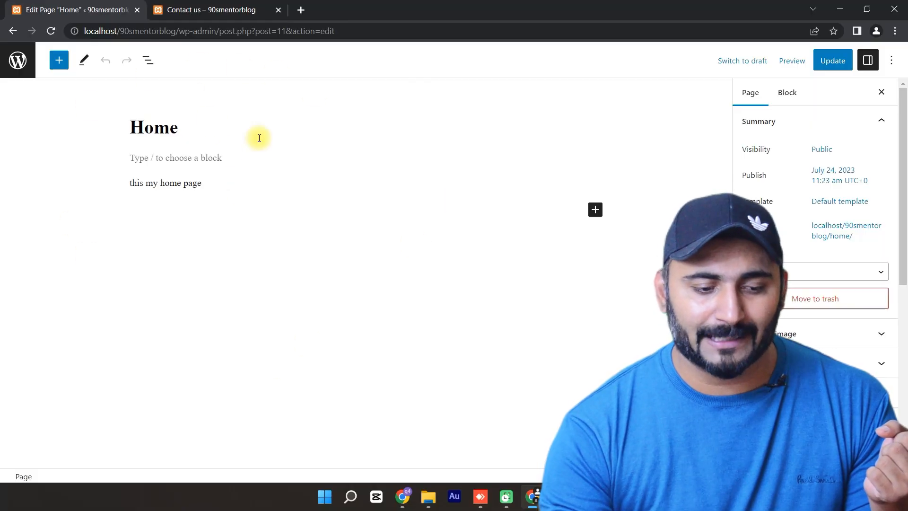
{"action": "left_click", "coordinate": [219, 4]}
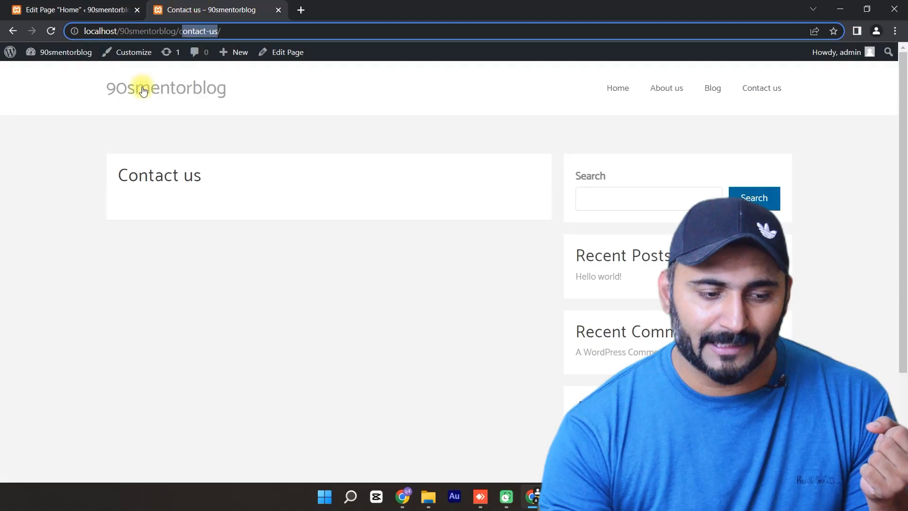
{"action": "left_click", "coordinate": [163, 87]}
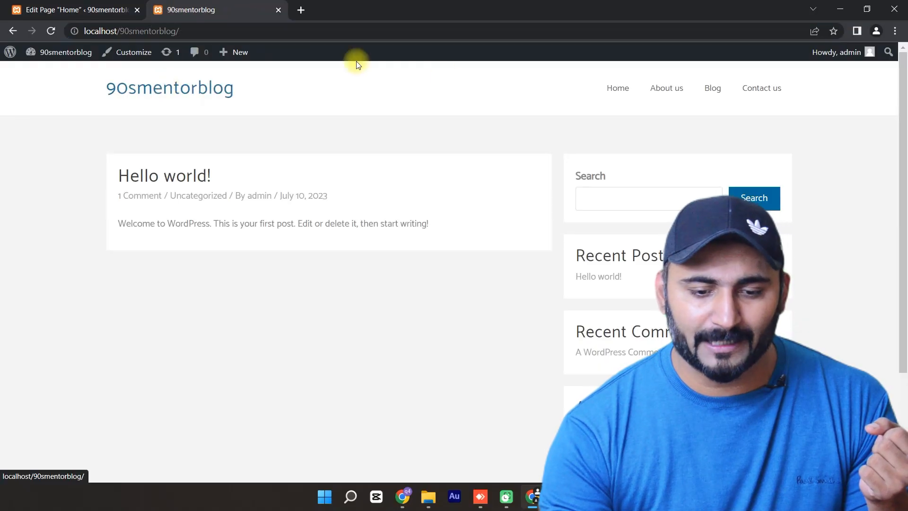
{"action": "left_click", "coordinate": [615, 88]}
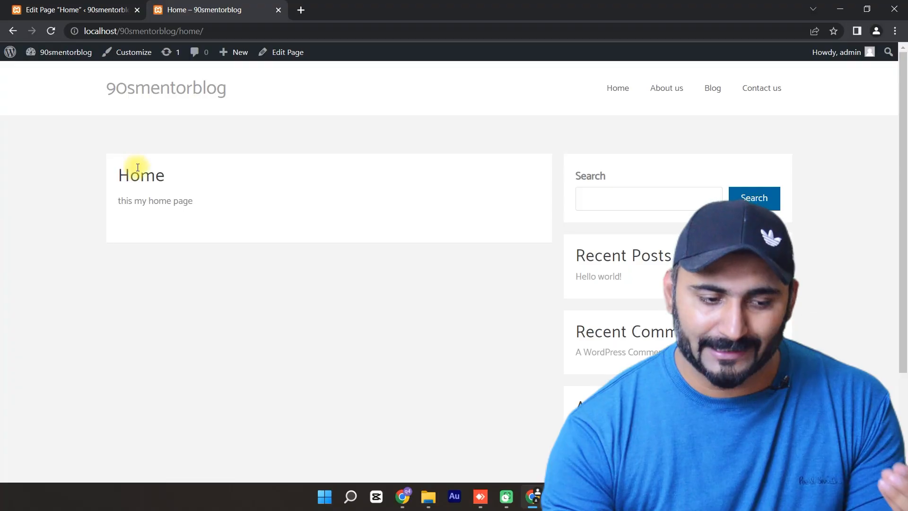
{"action": "left_click", "coordinate": [75, 8]}
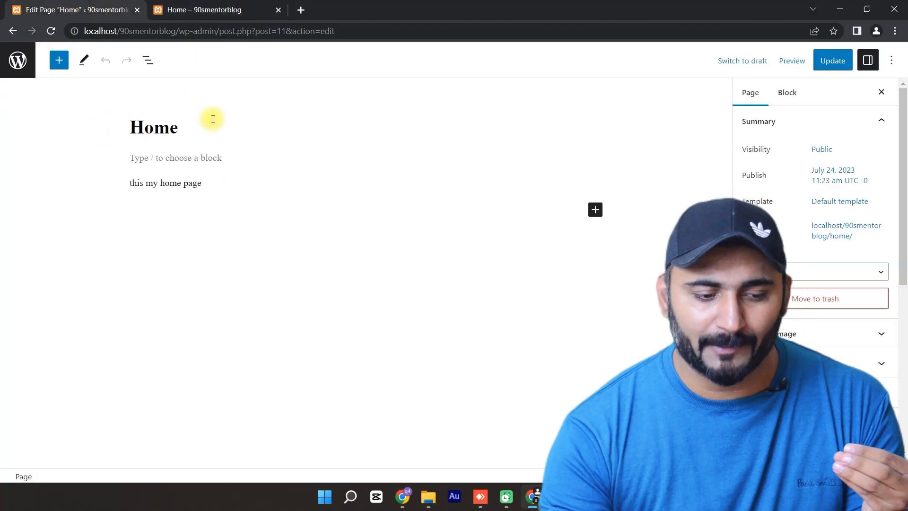
Delete the "this my home page" paragraph from the Home page's content.
{"action": "left_click", "coordinate": [141, 182]}
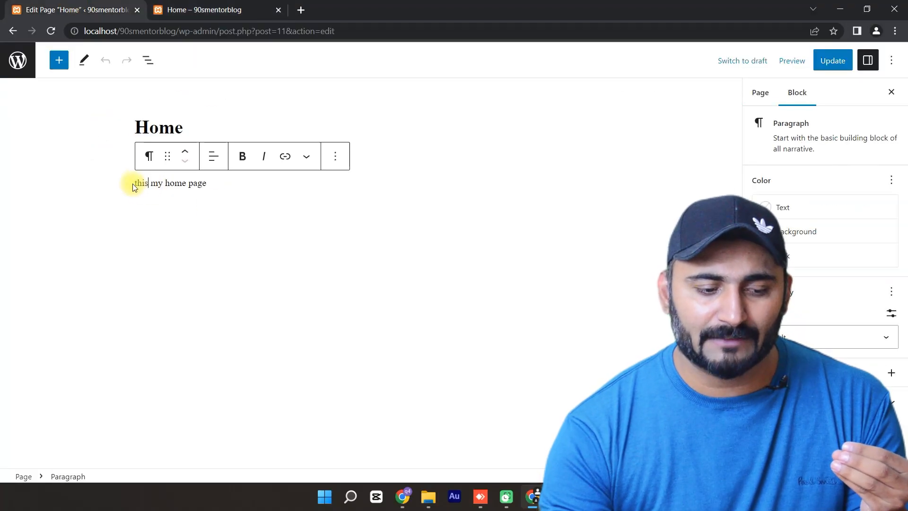
{"action": "left_click", "coordinate": [133, 185]}
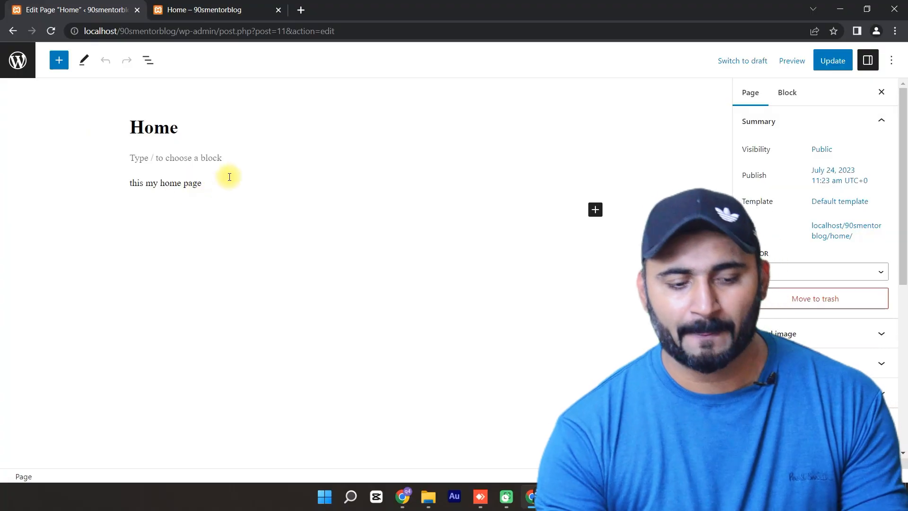
{"action": "left_click", "coordinate": [203, 183]}
{"action": "left_click_drag", "start_coordinate": [206, 182], "coordinate": [137, 182]}
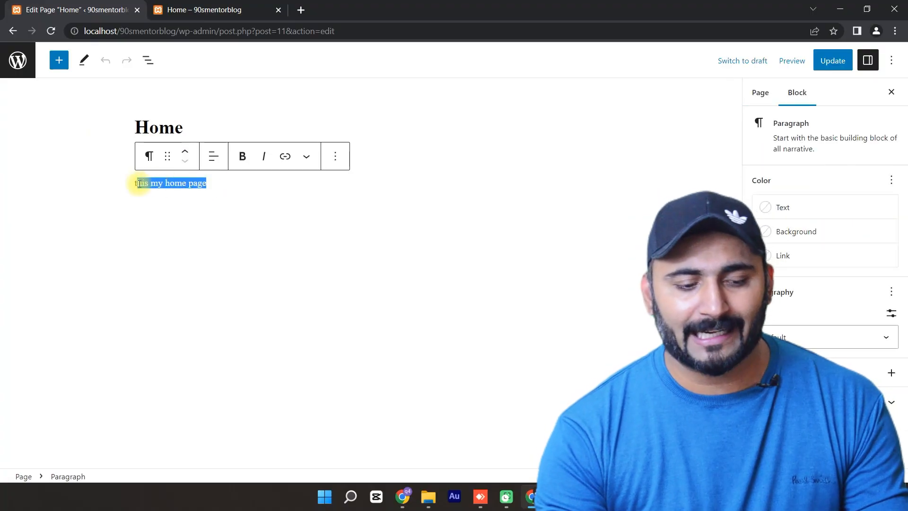
{"action": "left_click", "coordinate": [326, 185]}
{"action": "left_click", "coordinate": [544, 203]}
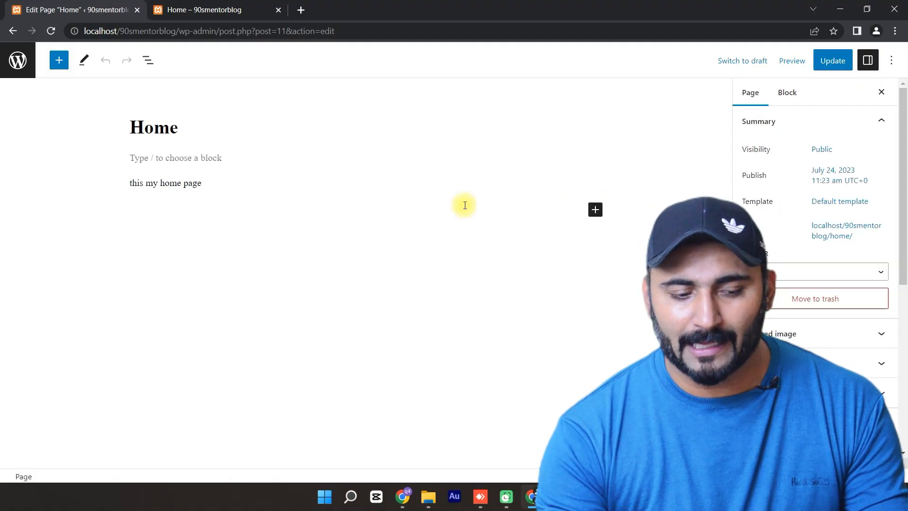
{"action": "left_click", "coordinate": [225, 188]}
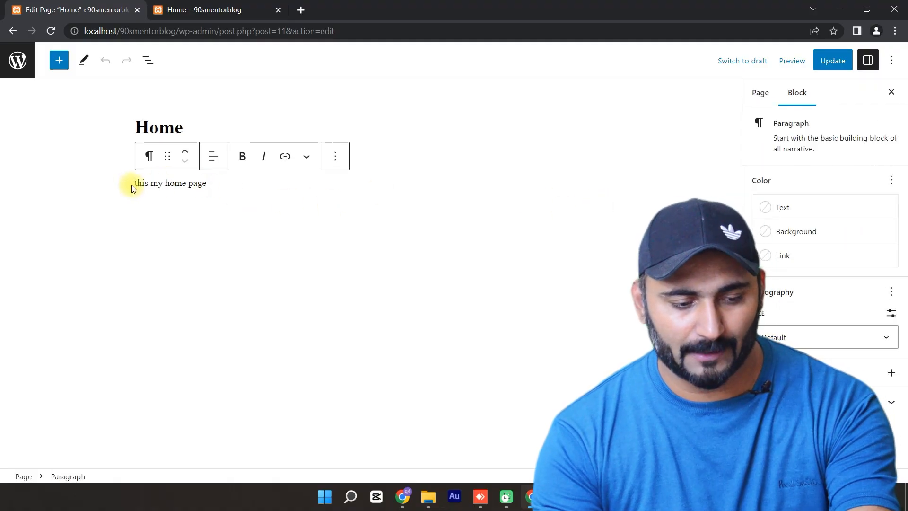
{"action": "double_click", "coordinate": [197, 179]}
{"action": "key", "text": "BackSpace"}
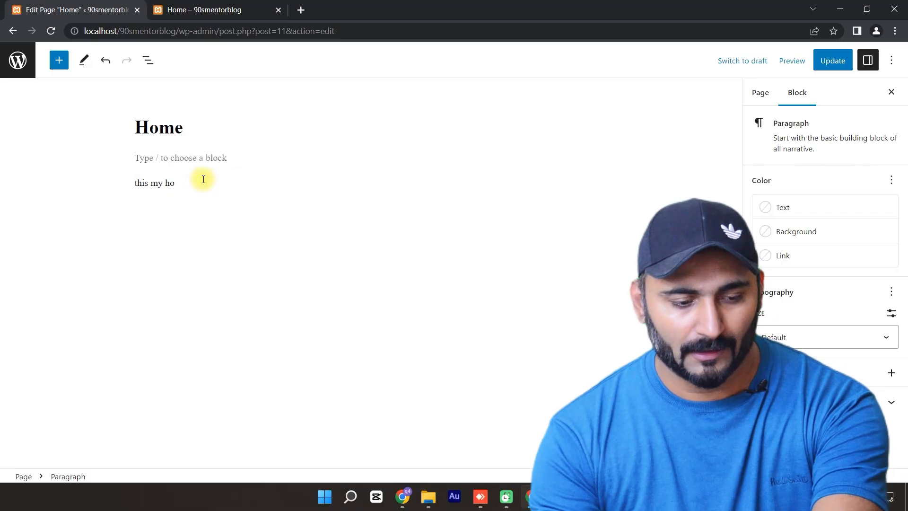
{"action": "key", "text": "BackSpace"}
{"action": "key", "text": "BackSpace"}
{"action": "key", "text": "BackSpace"}
{"action": "key", "text": "BackSpace"}
{"action": "key", "text": "BackSpace"}
{"action": "key", "text": "BackSpace"}
{"action": "key", "text": "BackSpace"}
{"action": "key", "text": "BackSpace"}
{"action": "key", "text": "BackSpace"}
{"action": "key", "text": "BackSpace"}
{"action": "key", "text": "BackSpace"}
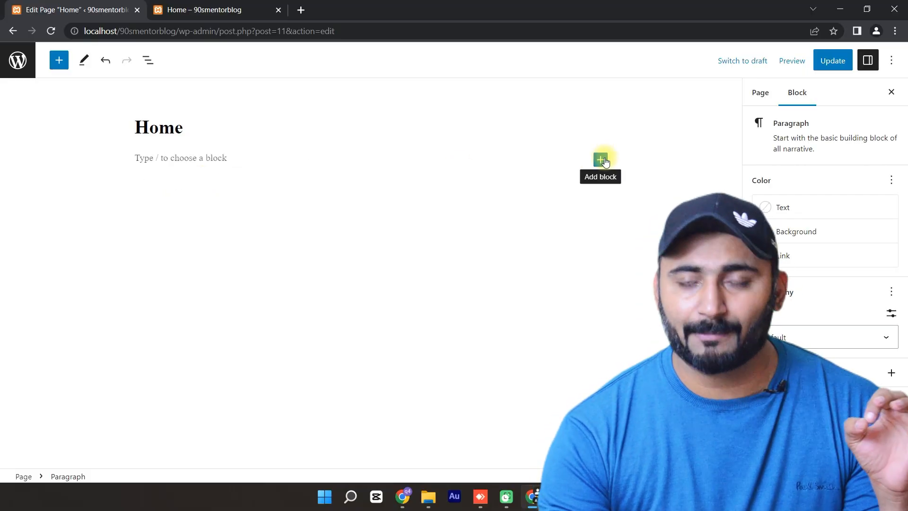
Insert a Paragraph block under the Home page's title.
{"action": "left_click", "coordinate": [602, 160]}
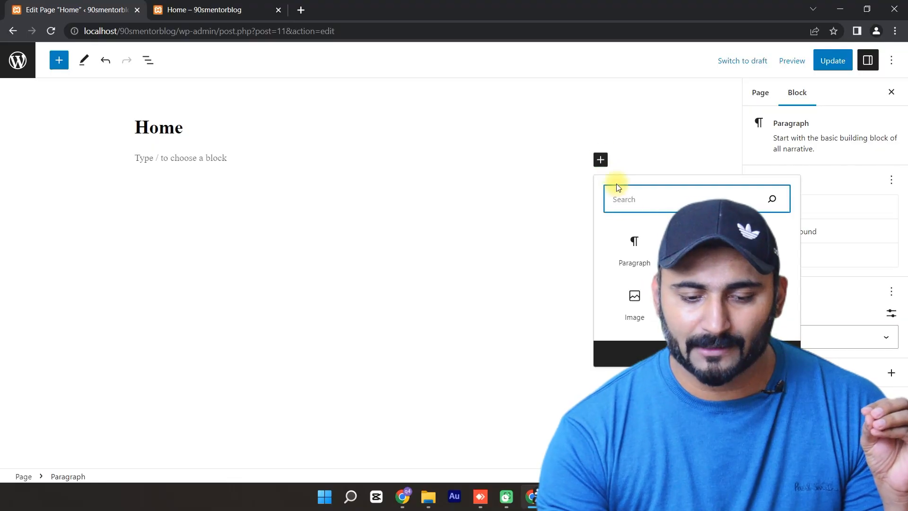
{"action": "left_click", "coordinate": [641, 253]}
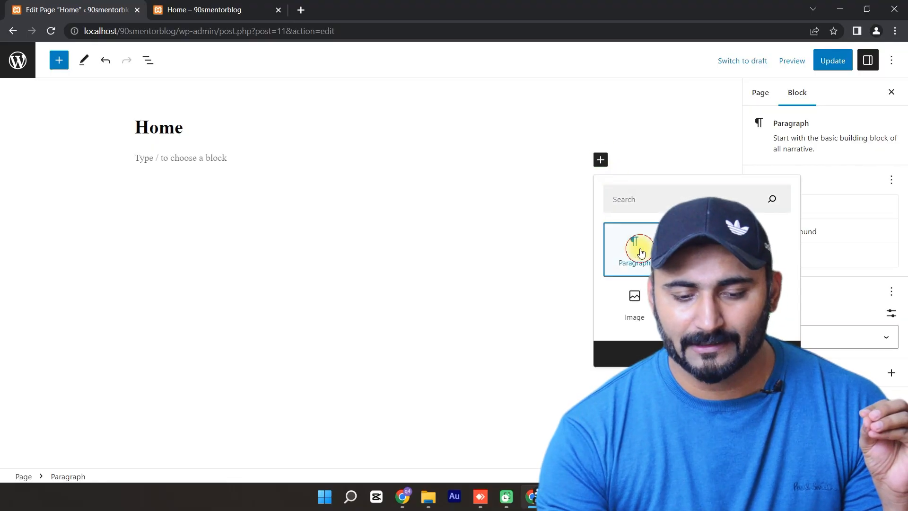
{"action": "left_click", "coordinate": [641, 253]}
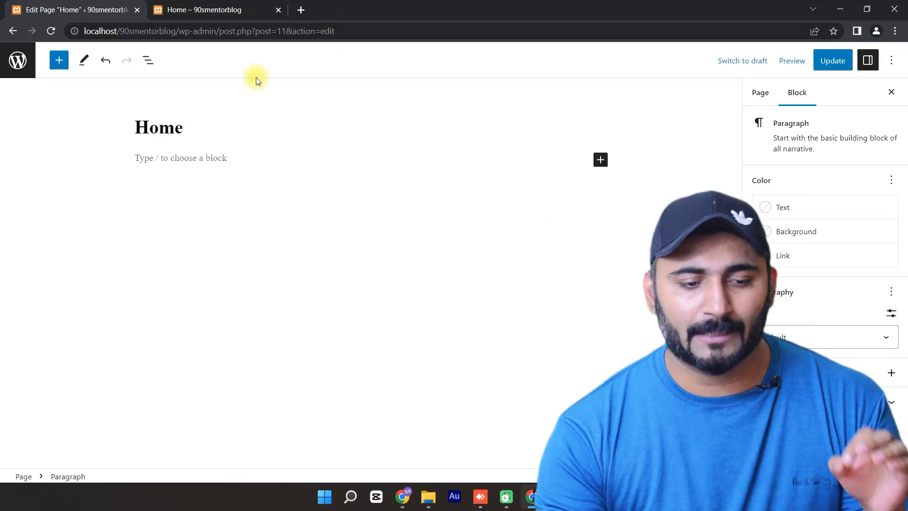
Search the web for lipsum, open lipsum.com and copy the paragraph under "What is Lorem Ipsum?".
{"action": "left_click", "coordinate": [303, 10]}
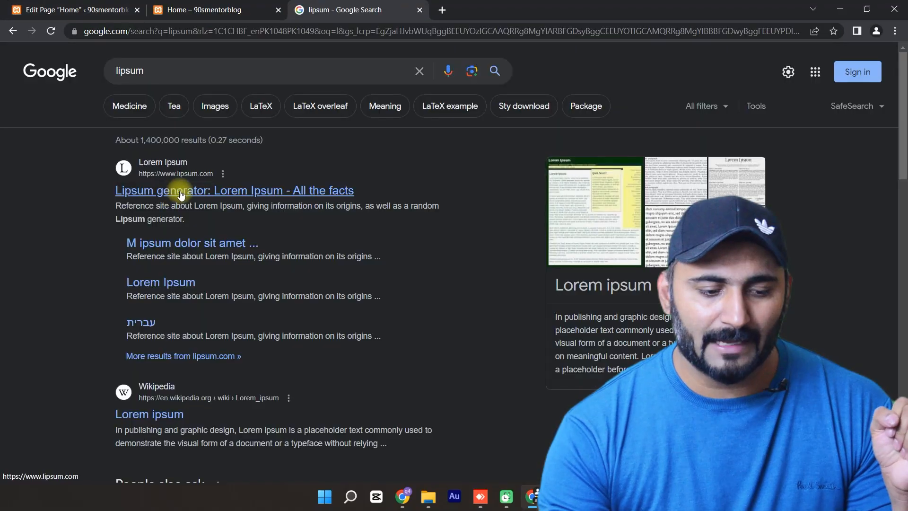
{"action": "left_click", "coordinate": [185, 189]}
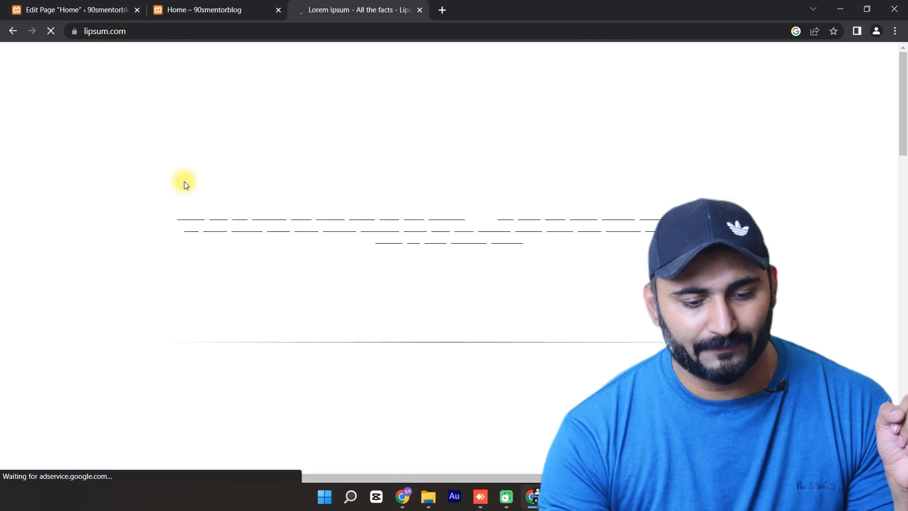
{"action": "scroll", "coordinate": [185, 184], "scroll_direction": "down", "scroll_amount": 3}
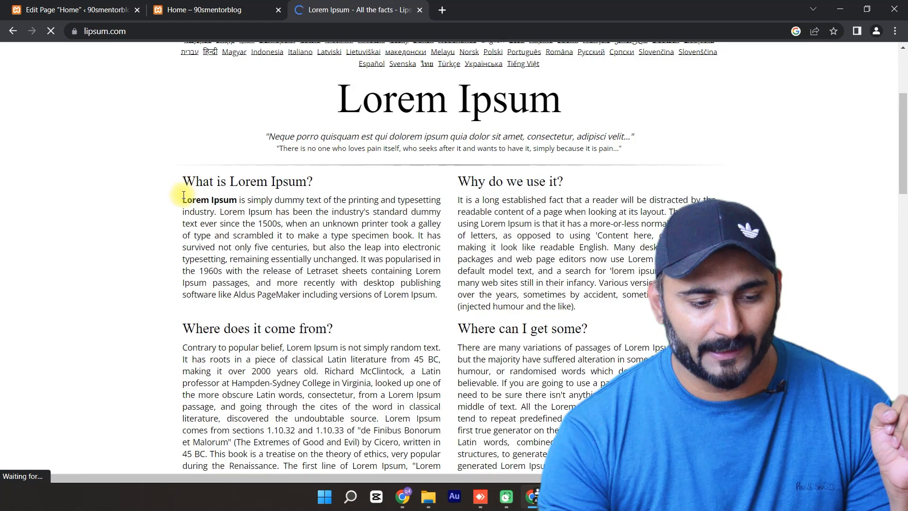
{"action": "left_click_drag", "start_coordinate": [183, 193], "coordinate": [434, 176]}
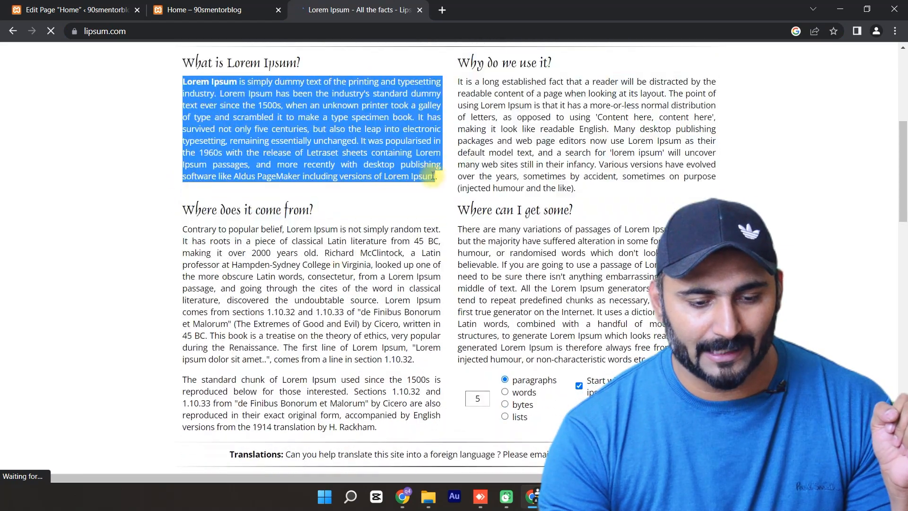
{"action": "key", "text": "ctrl+c"}
Paste the copied Lorem Ipsum paragraph into the empty block under the Home page's title.
{"action": "key", "text": "ctrl+1"}
{"action": "right_click", "coordinate": [135, 158]}
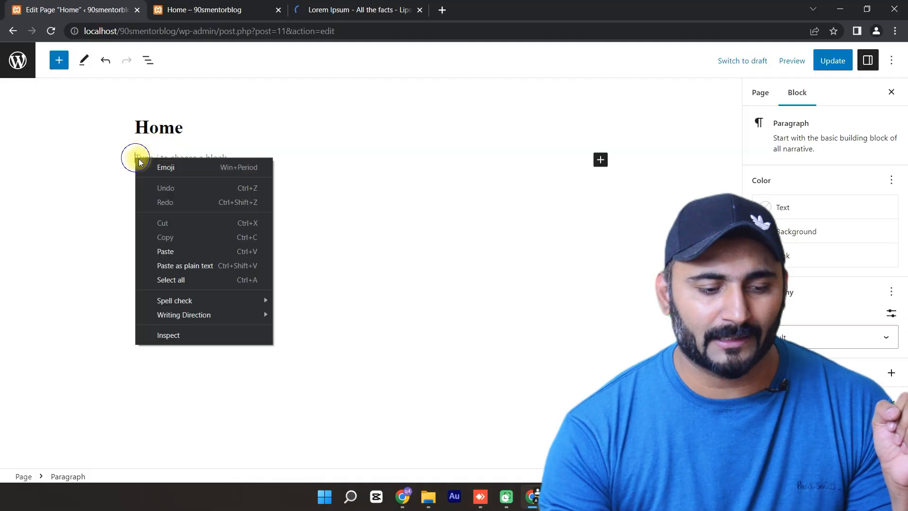
{"action": "left_click", "coordinate": [174, 252]}
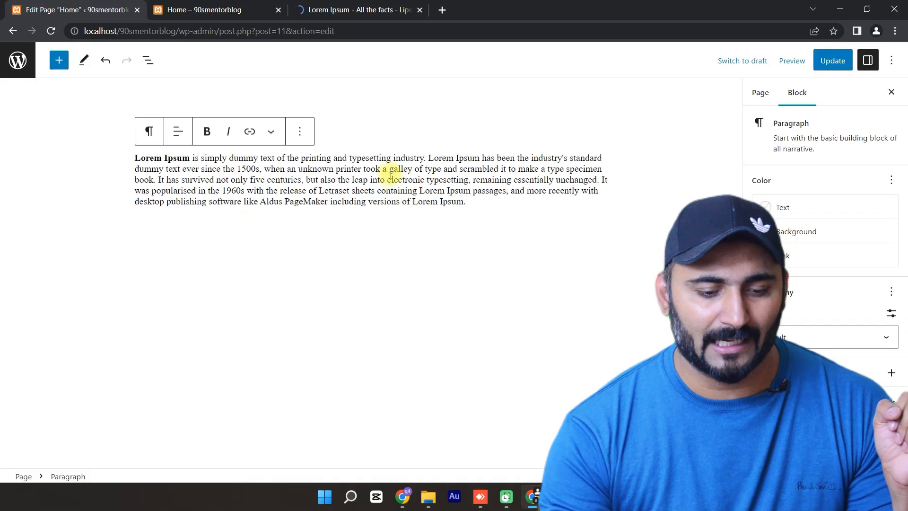
{"action": "left_click", "coordinate": [214, 225]}
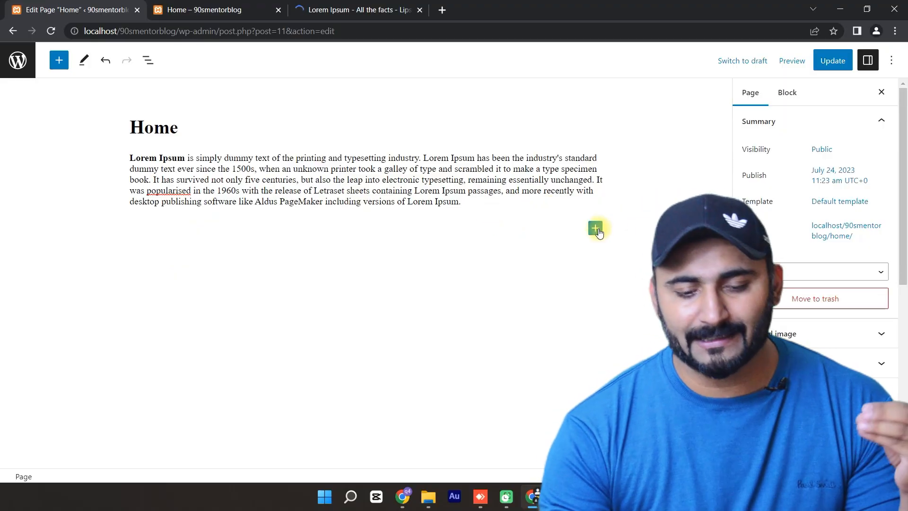
Add an Image block below the Lorem Ipsum paragraph and upload 2.jpg from the Copy of part 7 folder into it.
{"action": "left_click", "coordinate": [595, 228]}
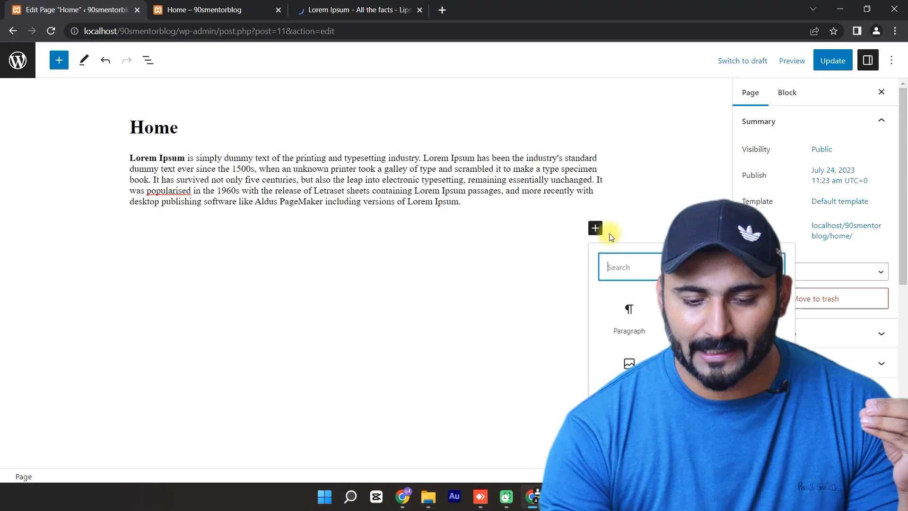
{"action": "left_click", "coordinate": [629, 367]}
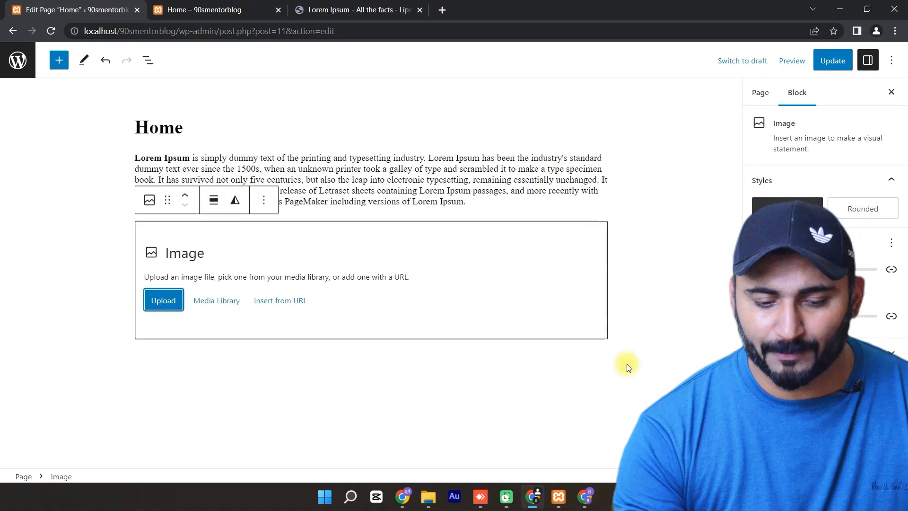
{"action": "left_click", "coordinate": [157, 298]}
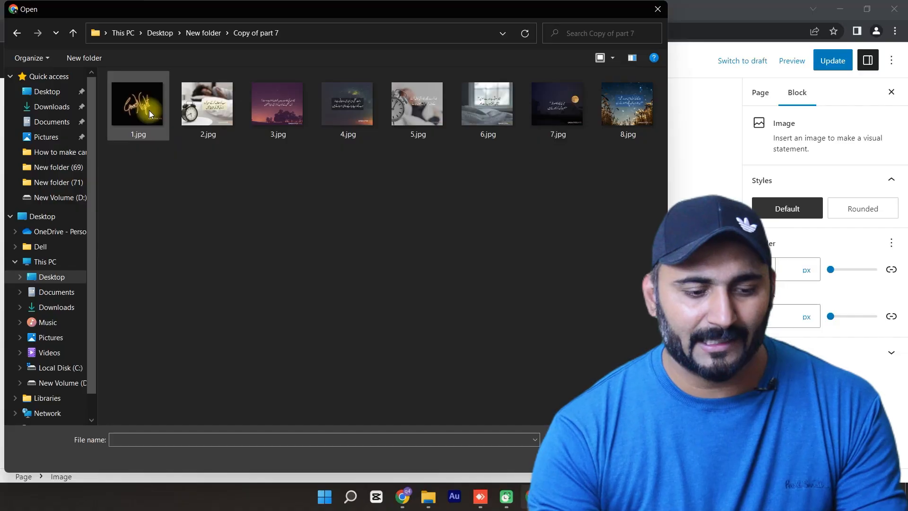
{"action": "left_click", "coordinate": [210, 111]}
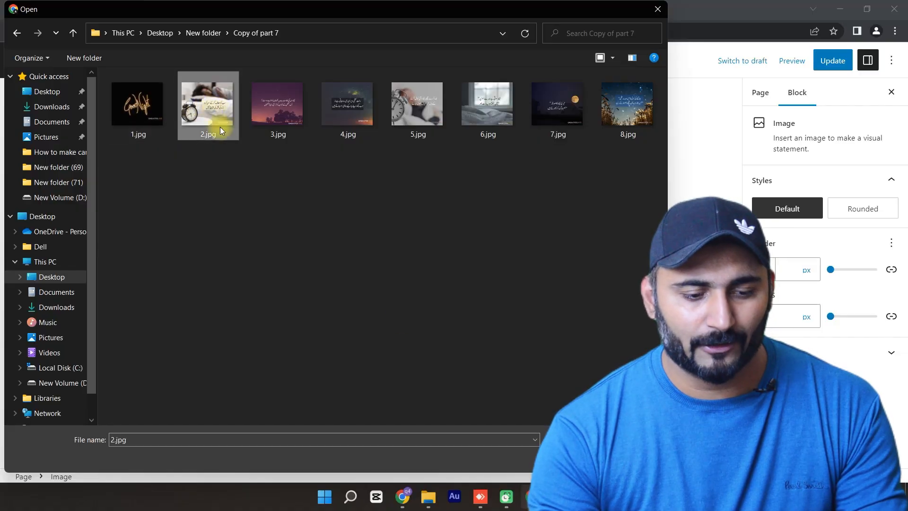
{"action": "left_click", "coordinate": [279, 94]}
{"action": "left_click", "coordinate": [207, 107]}
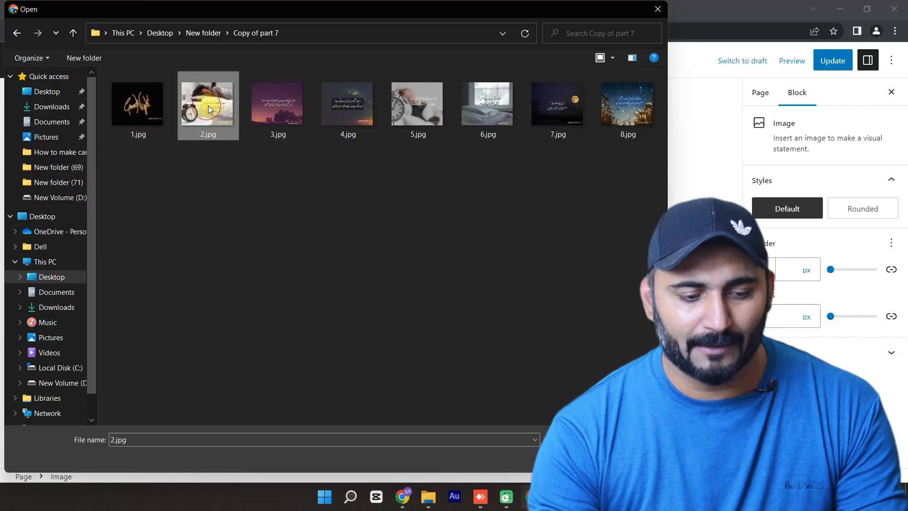
{"action": "key", "text": "Return"}
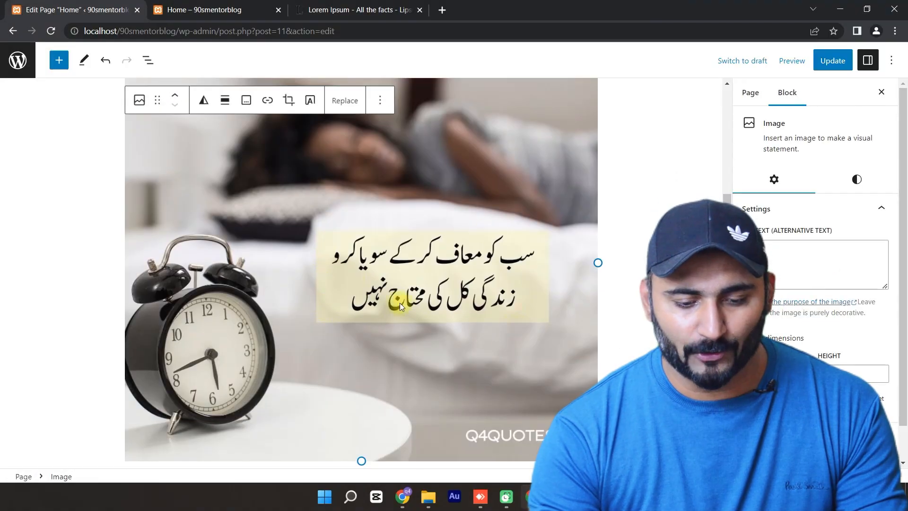
Shrink the uploaded image proportionally to a little over a third of the text column's width, and deselect it.
{"action": "left_click", "coordinate": [632, 266]}
{"action": "left_click", "coordinate": [574, 230]}
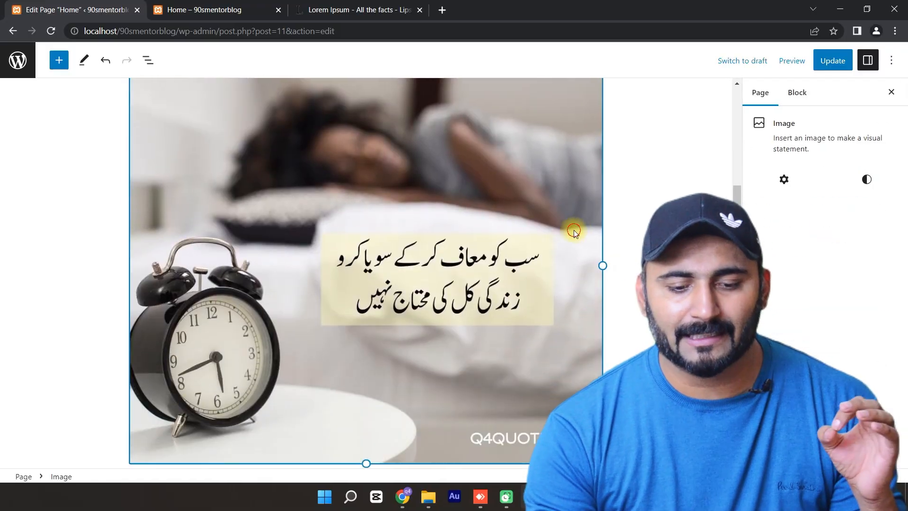
{"action": "left_click_drag", "start_coordinate": [598, 264], "coordinate": [331, 246]}
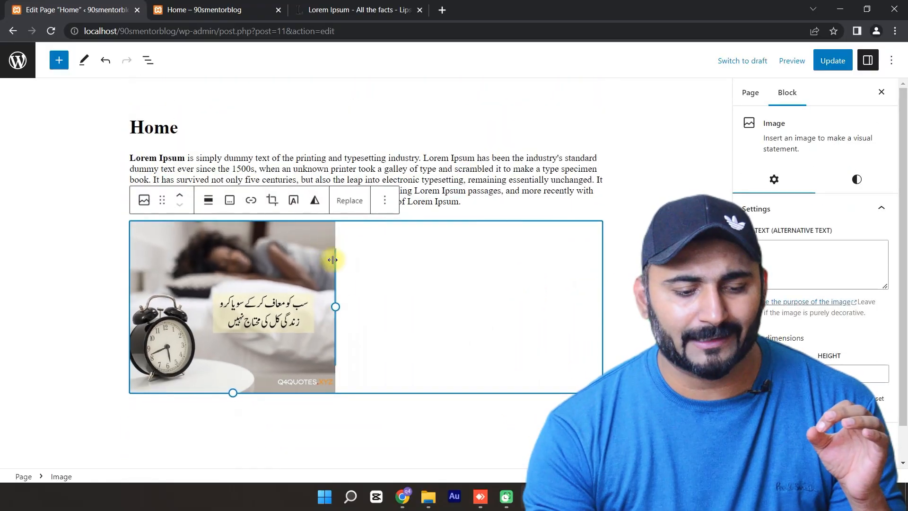
{"action": "left_click_drag", "start_coordinate": [337, 306], "coordinate": [317, 298]}
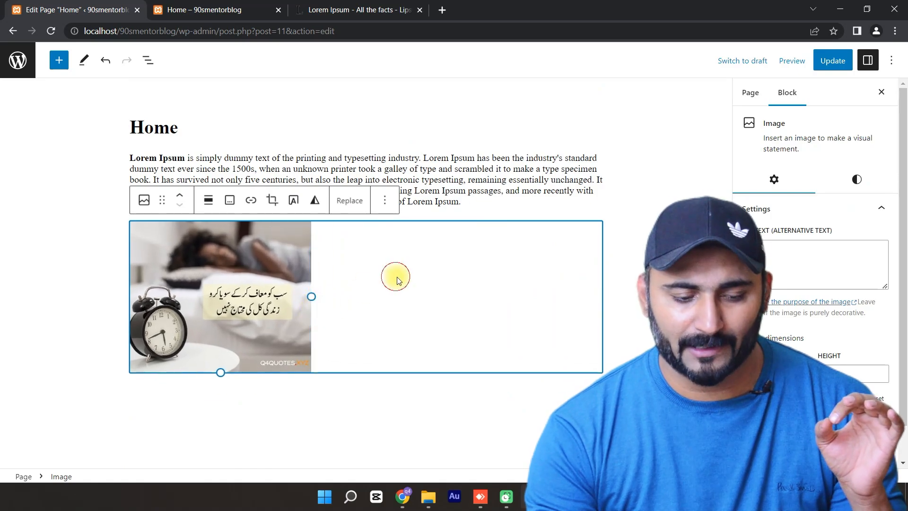
{"action": "left_click", "coordinate": [89, 293]}
Update the Home page, then reload the live Home page and check its new paragraph and image.
{"action": "left_click", "coordinate": [834, 60]}
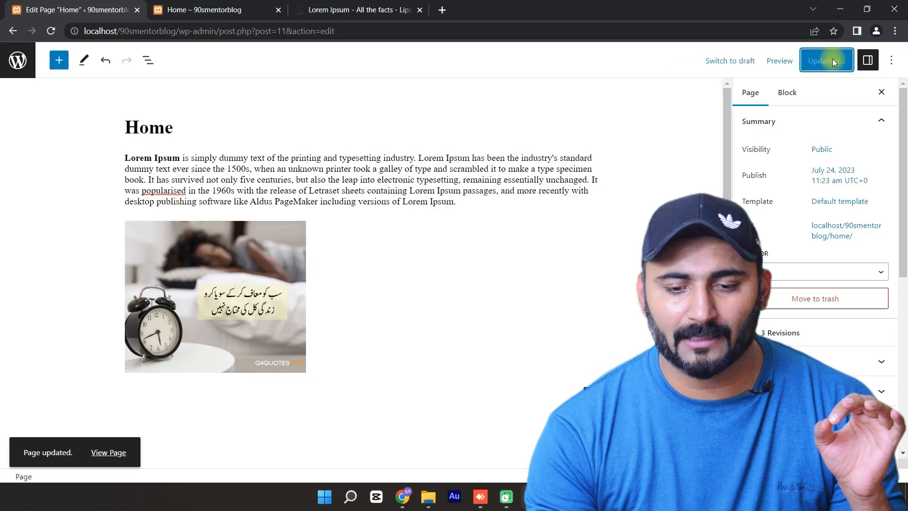
{"action": "left_click", "coordinate": [186, 6]}
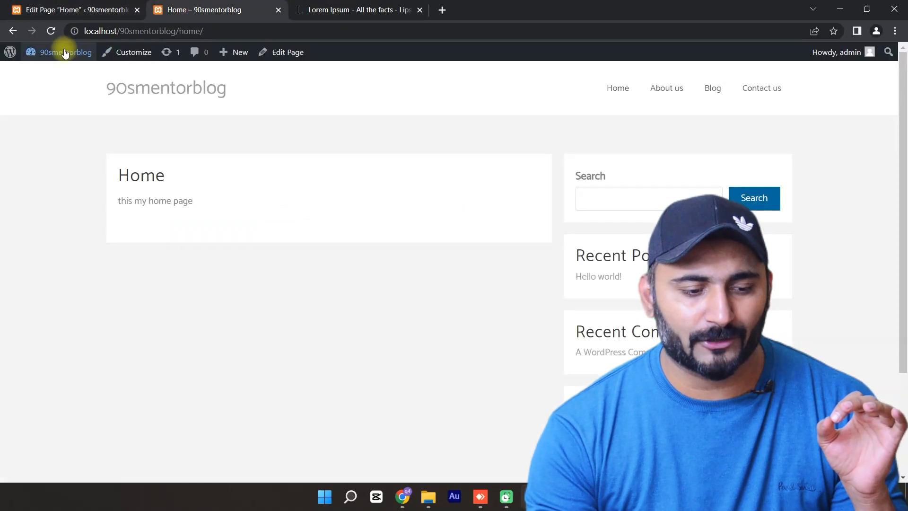
{"action": "left_click", "coordinate": [52, 30]}
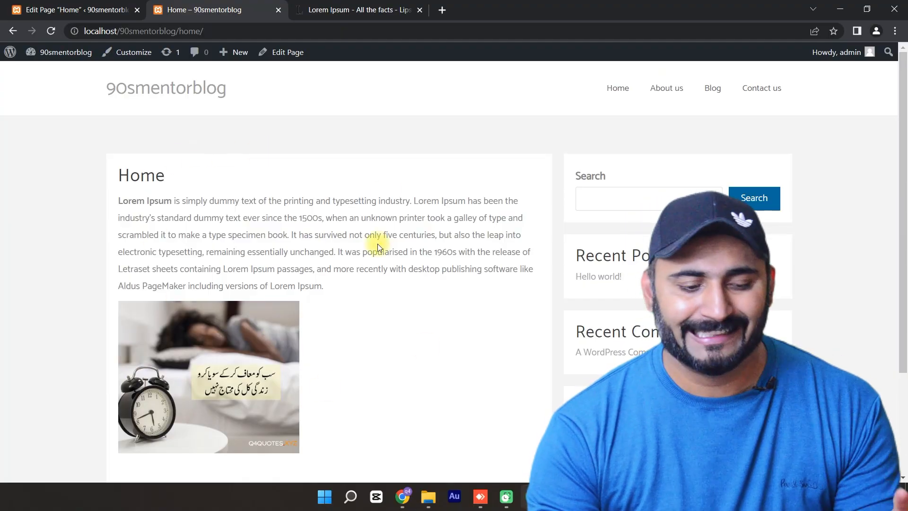
{"action": "left_click_drag", "start_coordinate": [313, 269], "coordinate": [169, 218]}
{"action": "scroll", "coordinate": [258, 333], "scroll_direction": "down", "scroll_amount": 3}
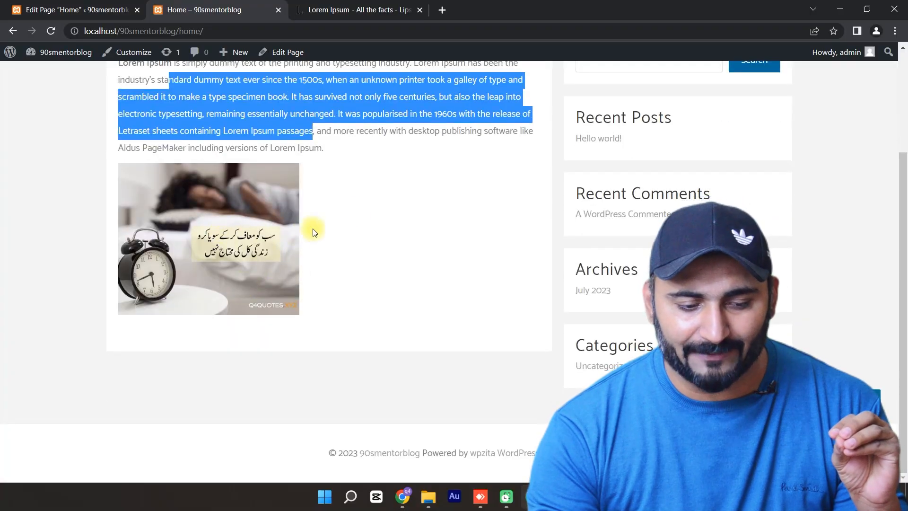
Return to the Home page editor and align the alarm-clock image to the center.
{"action": "left_click", "coordinate": [80, 10]}
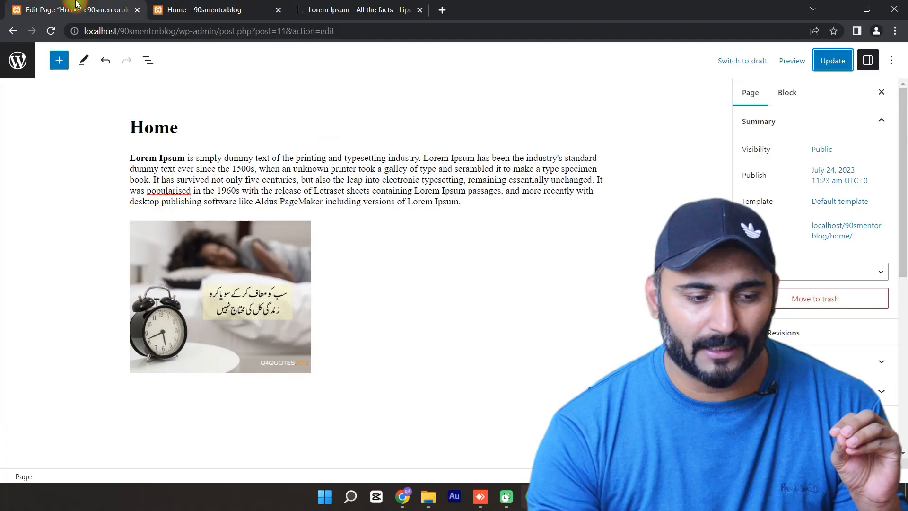
{"action": "left_click", "coordinate": [220, 275]}
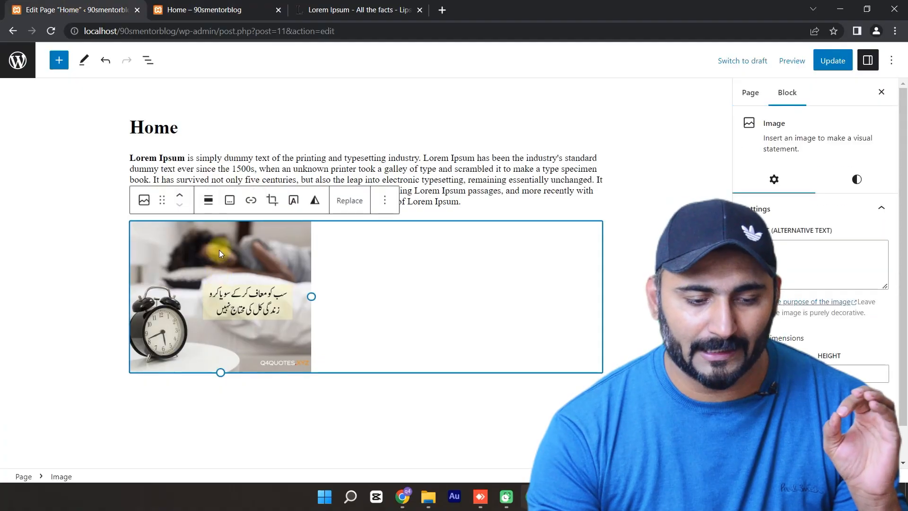
{"action": "left_click", "coordinate": [209, 201]}
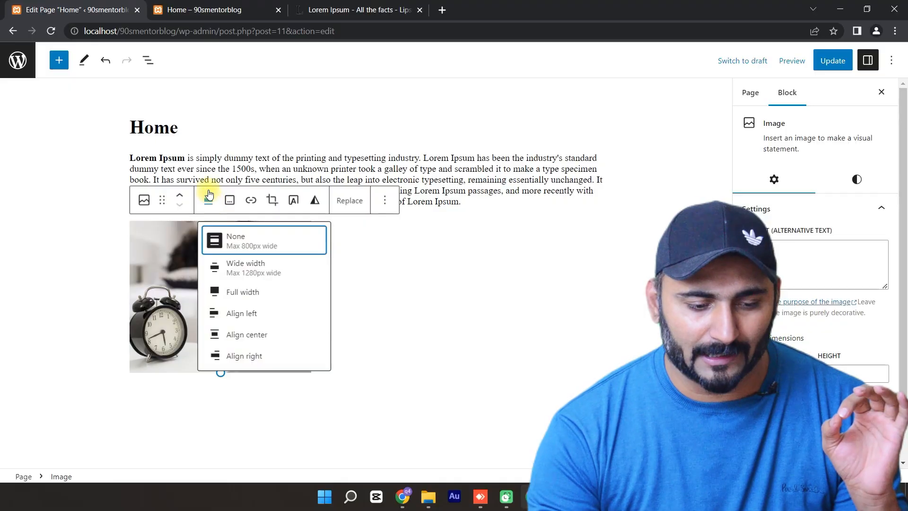
{"action": "left_click", "coordinate": [246, 335]}
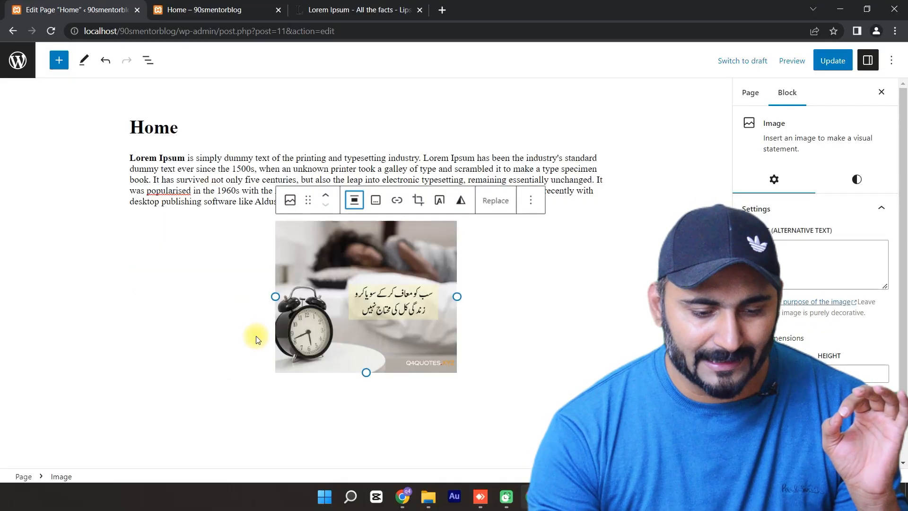
Update the Home page, then reload the live Home page and check the image's alignment.
{"action": "left_click", "coordinate": [822, 65]}
{"action": "left_click", "coordinate": [203, 9]}
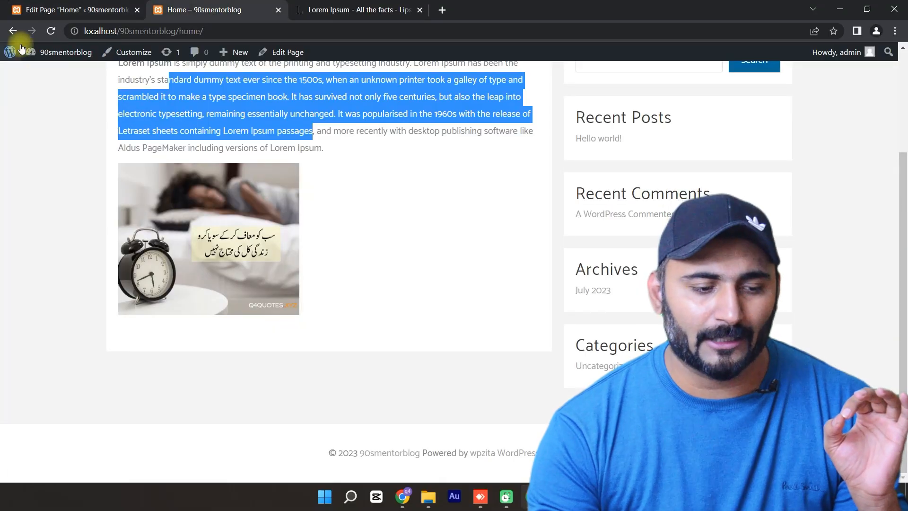
{"action": "left_click", "coordinate": [51, 31]}
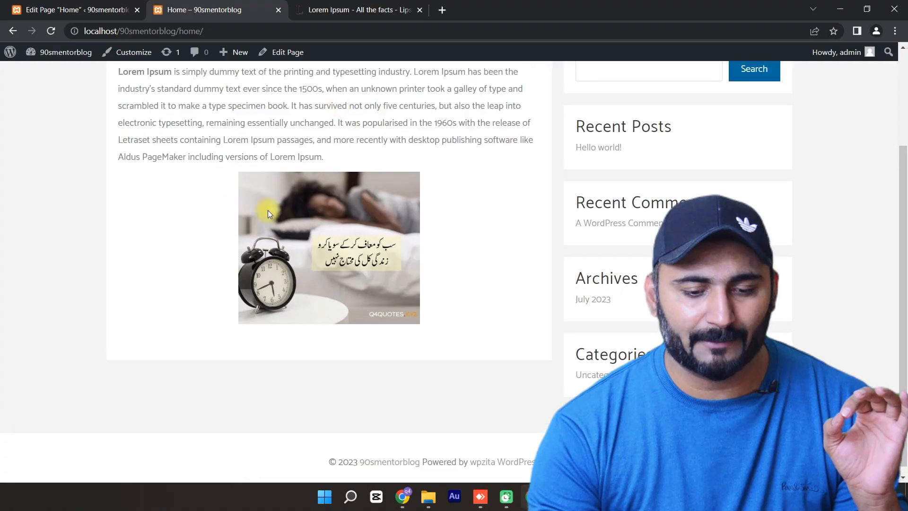
{"action": "scroll", "coordinate": [269, 214], "scroll_direction": "up", "scroll_amount": 2}
Add a Gallery block below the centered image and upload 3.jpg through 8.jpg from the Copy of part 7 folder into it.
{"action": "left_click", "coordinate": [61, 7]}
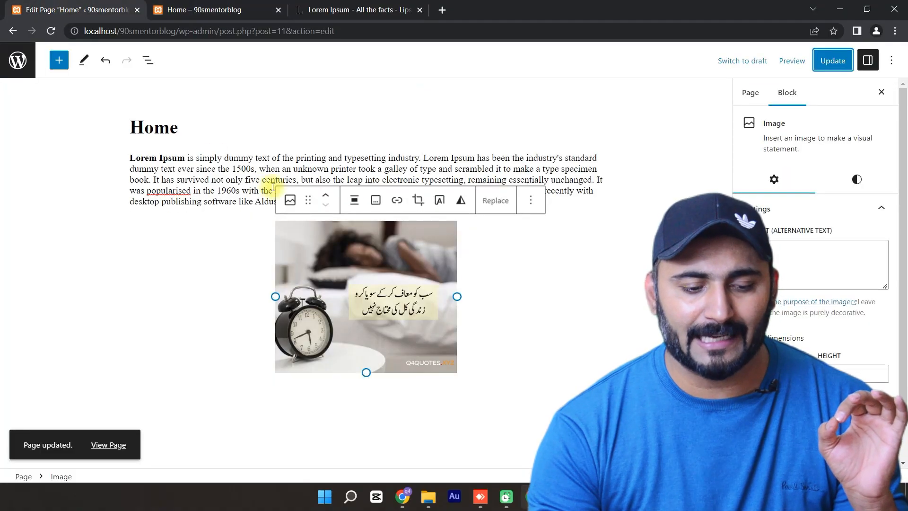
{"action": "left_click", "coordinate": [548, 259]}
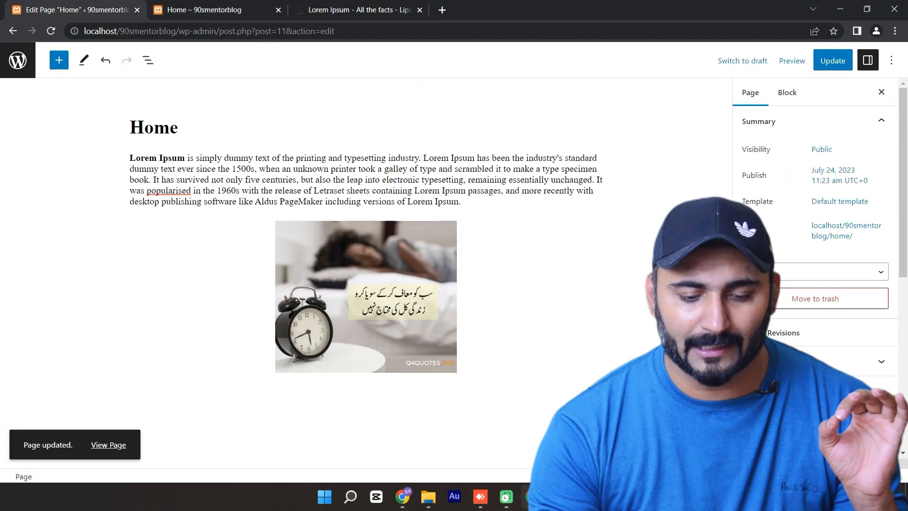
{"action": "left_click", "coordinate": [577, 390]}
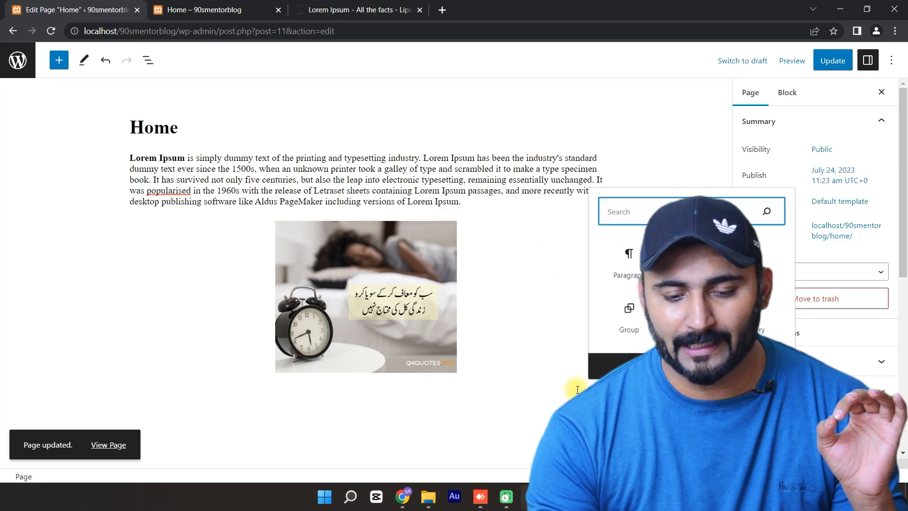
{"action": "left_click", "coordinate": [759, 325]}
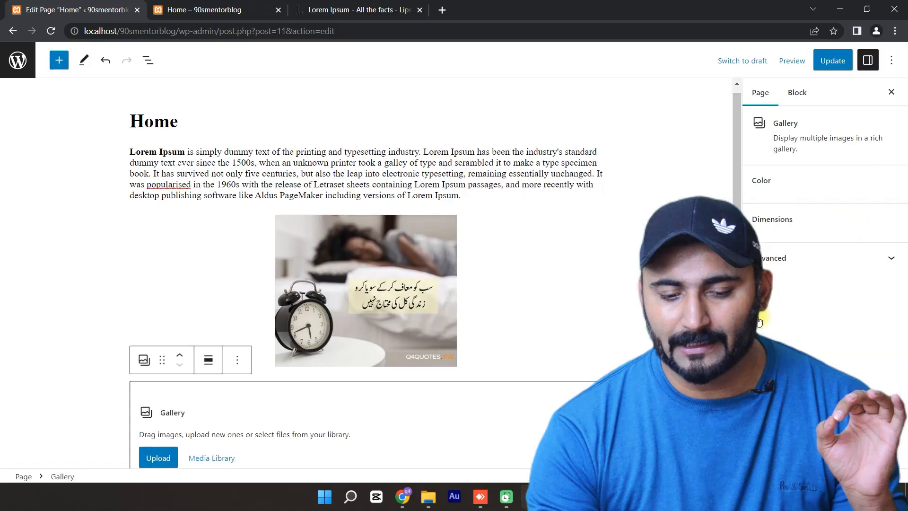
{"action": "left_click", "coordinate": [157, 428]}
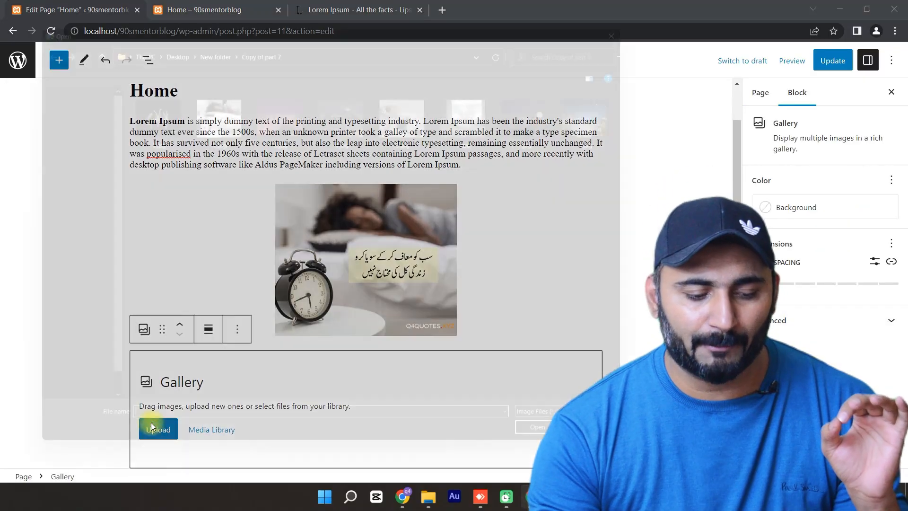
{"action": "left_click_drag", "start_coordinate": [235, 200], "coordinate": [613, 112]}
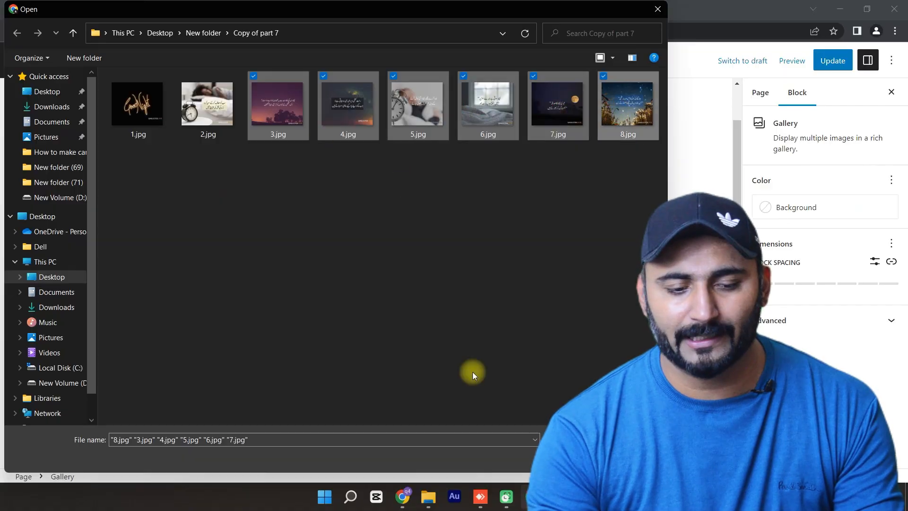
{"action": "left_click", "coordinate": [578, 458]}
{"action": "scroll", "coordinate": [505, 379], "scroll_direction": "down", "scroll_amount": 3}
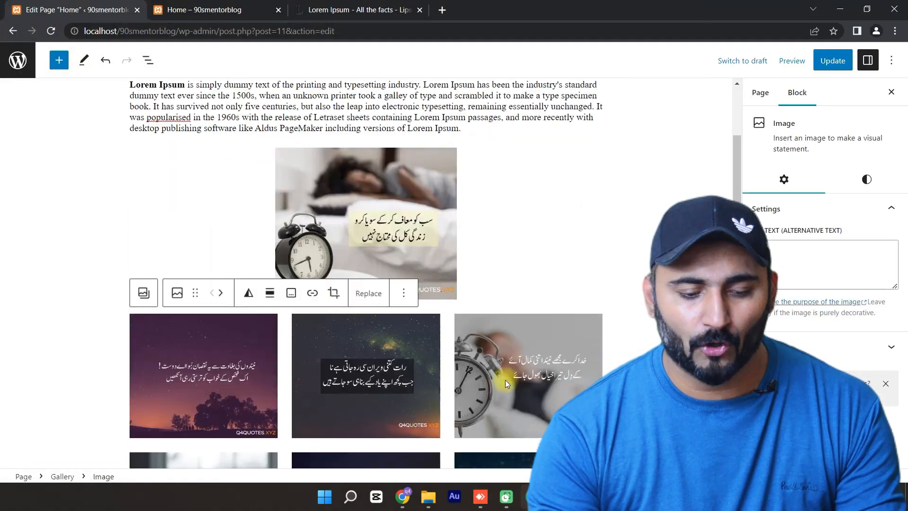
{"action": "left_click", "coordinate": [631, 258]}
{"action": "scroll", "coordinate": [265, 232], "scroll_direction": "down", "scroll_amount": 1}
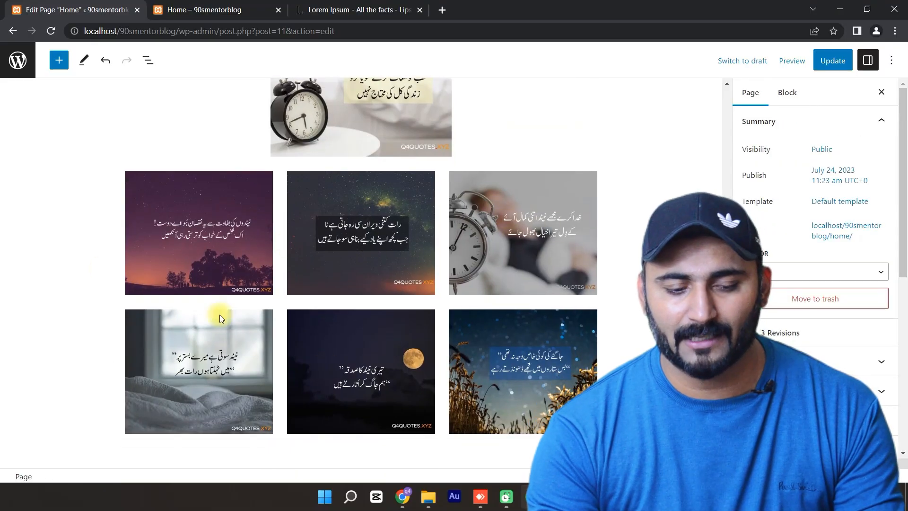
Update the Home page, then reload the live Home page and check the new gallery.
{"action": "left_click", "coordinate": [833, 61]}
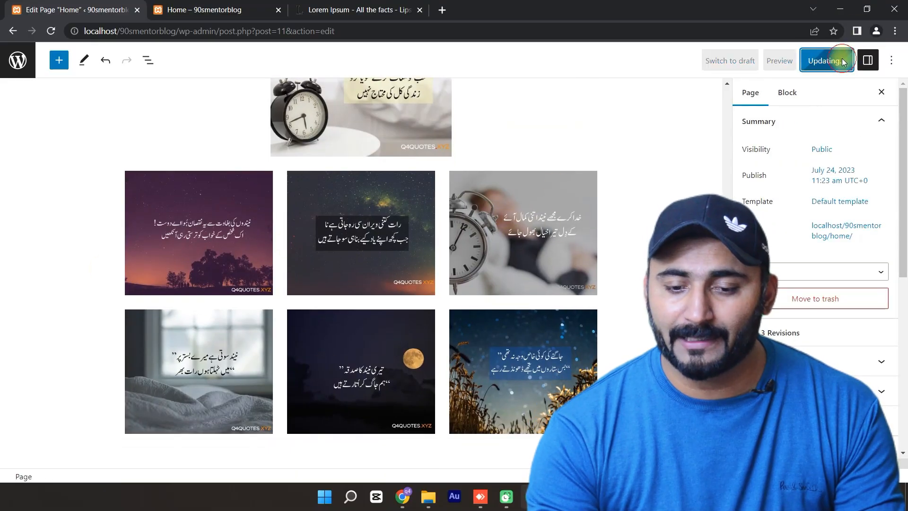
{"action": "left_click", "coordinate": [196, 5]}
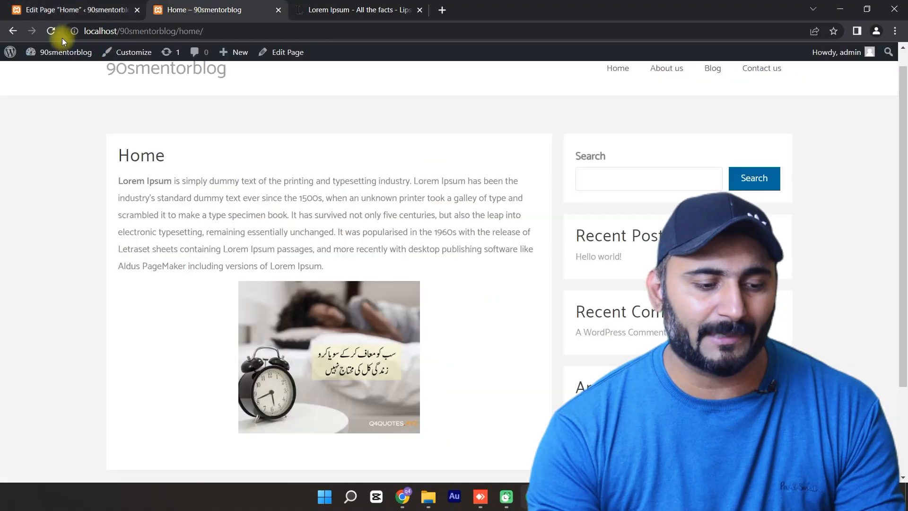
{"action": "left_click", "coordinate": [52, 31]}
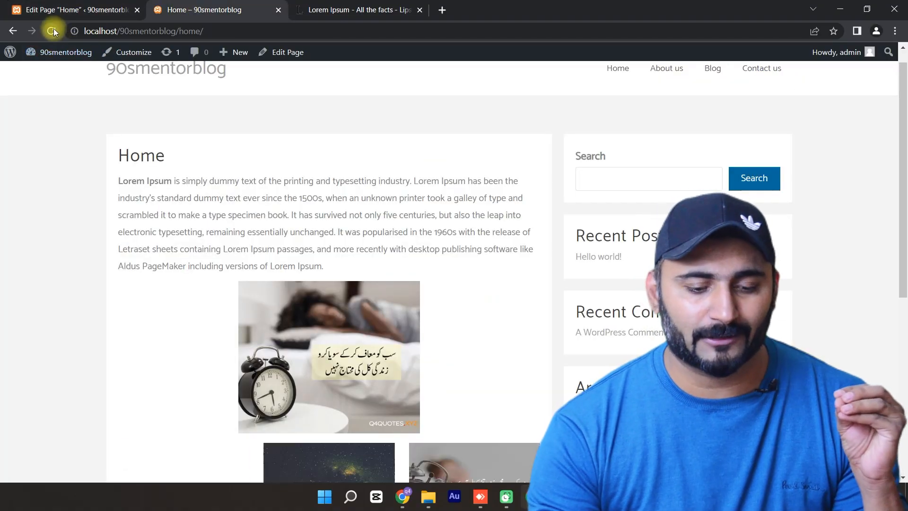
{"action": "scroll", "coordinate": [292, 234], "scroll_direction": "down", "scroll_amount": 3}
{"action": "scroll", "coordinate": [292, 234], "scroll_direction": "down", "scroll_amount": 3}
{"action": "scroll", "coordinate": [261, 195], "scroll_direction": "up", "scroll_amount": 6}
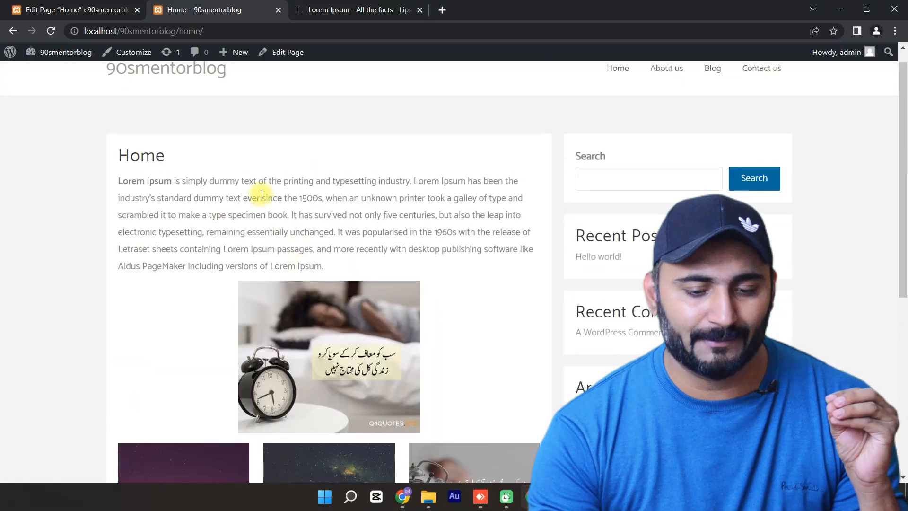
Review the live Home page from its title and paragraph down through the single image and the gallery.
{"action": "left_click_drag", "start_coordinate": [157, 155], "coordinate": [118, 154]}
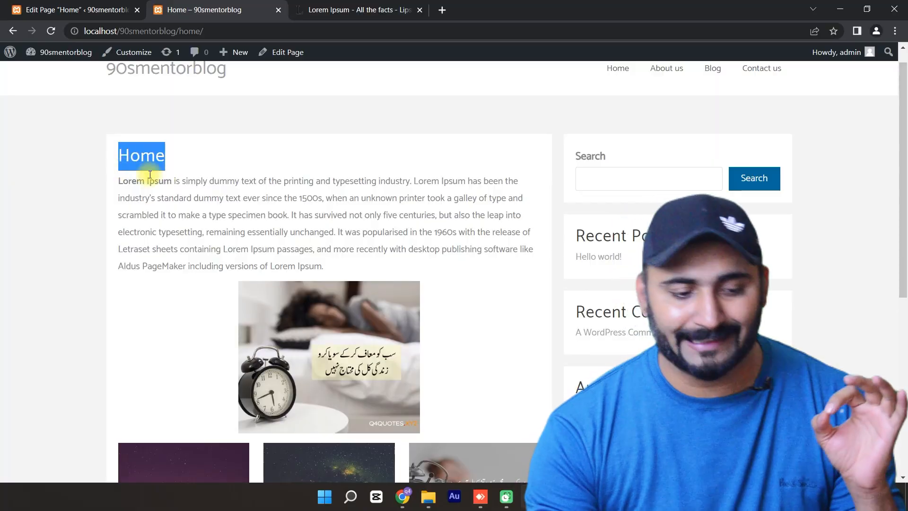
{"action": "left_click", "coordinate": [126, 155]}
{"action": "left_click_drag", "start_coordinate": [126, 155], "coordinate": [174, 173]}
{"action": "scroll", "coordinate": [142, 152], "scroll_direction": "down", "scroll_amount": 1}
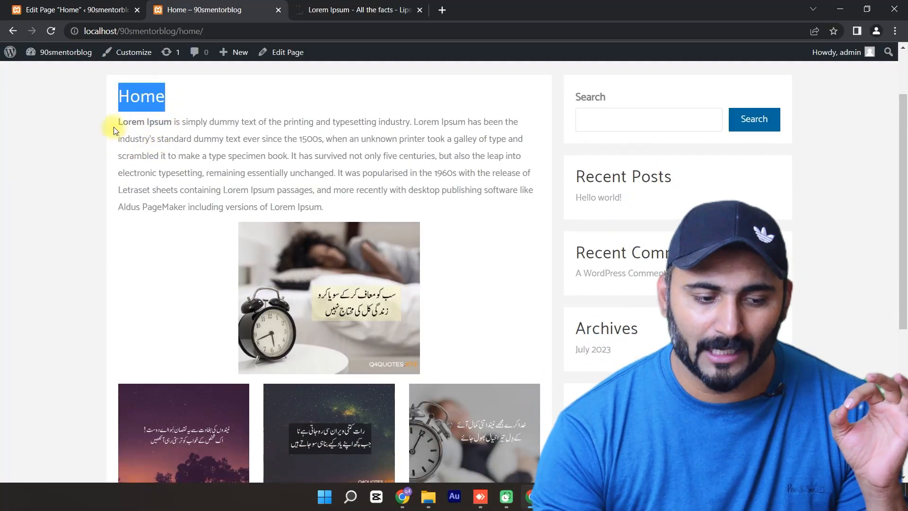
{"action": "left_click_drag", "start_coordinate": [114, 126], "coordinate": [195, 254]}
{"action": "left_click", "coordinate": [195, 254]}
{"action": "scroll", "coordinate": [373, 257], "scroll_direction": "down", "scroll_amount": 1}
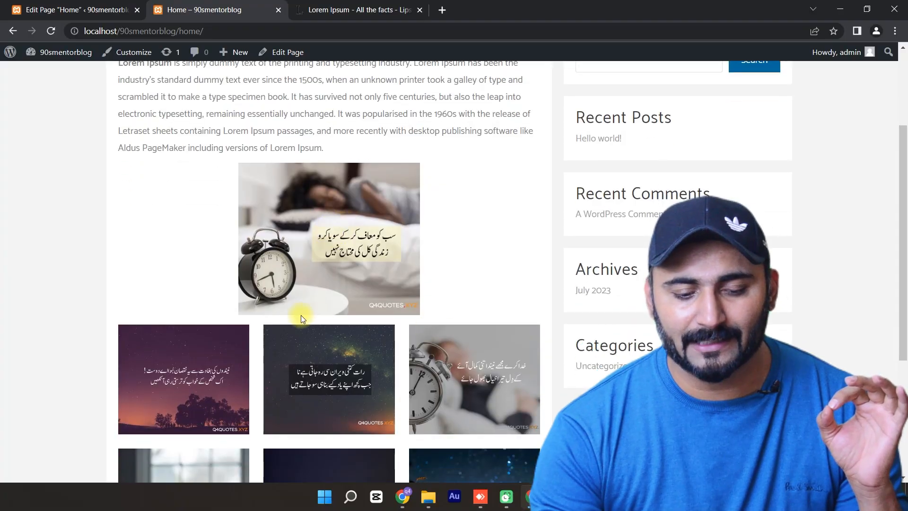
{"action": "scroll", "coordinate": [301, 315], "scroll_direction": "down", "scroll_amount": 3}
{"action": "scroll", "coordinate": [381, 188], "scroll_direction": "up", "scroll_amount": 5}
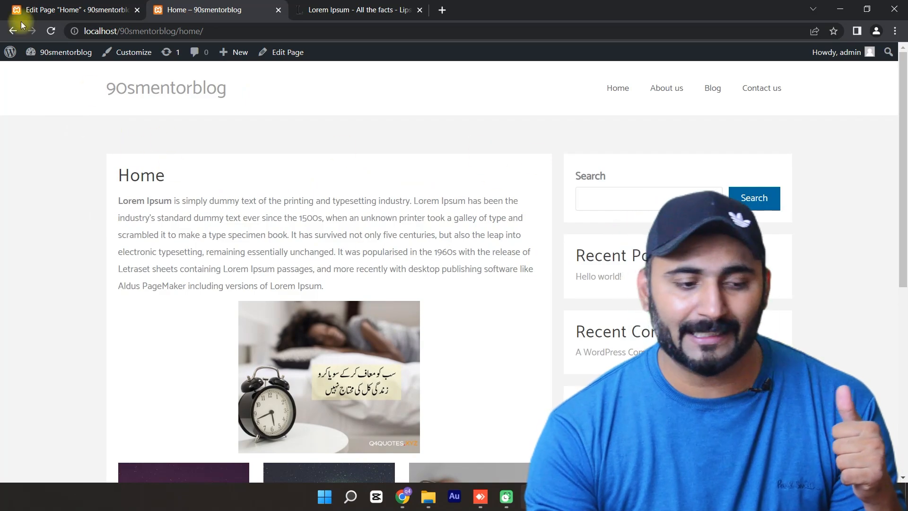
Upload the yellow My Blog picture, Cartoon-animation-by-mobile-4.jpg, from New folder and set it as the Home page's featured image.
{"action": "left_click", "coordinate": [84, 5]}
{"action": "scroll", "coordinate": [267, 113], "scroll_direction": "up", "scroll_amount": 5}
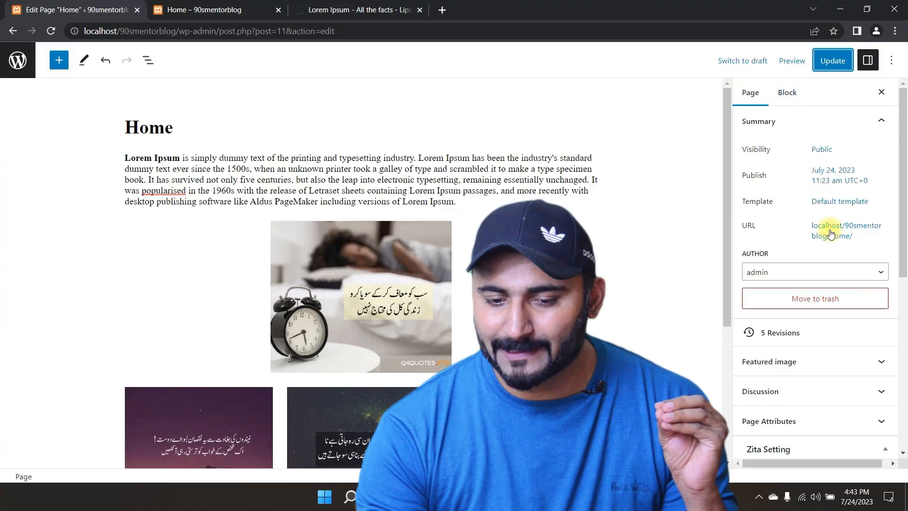
{"action": "scroll", "coordinate": [828, 204], "scroll_direction": "down", "scroll_amount": 5}
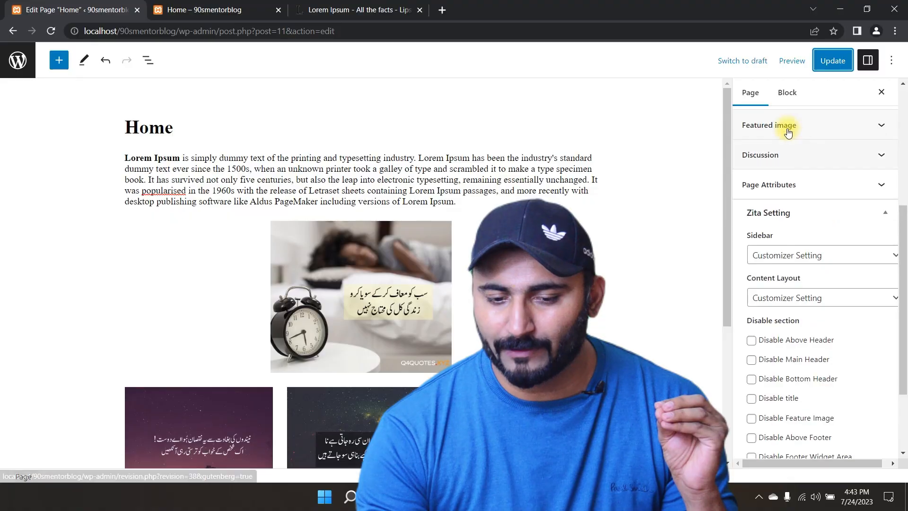
{"action": "scroll", "coordinate": [879, 185], "scroll_direction": "up", "scroll_amount": 1}
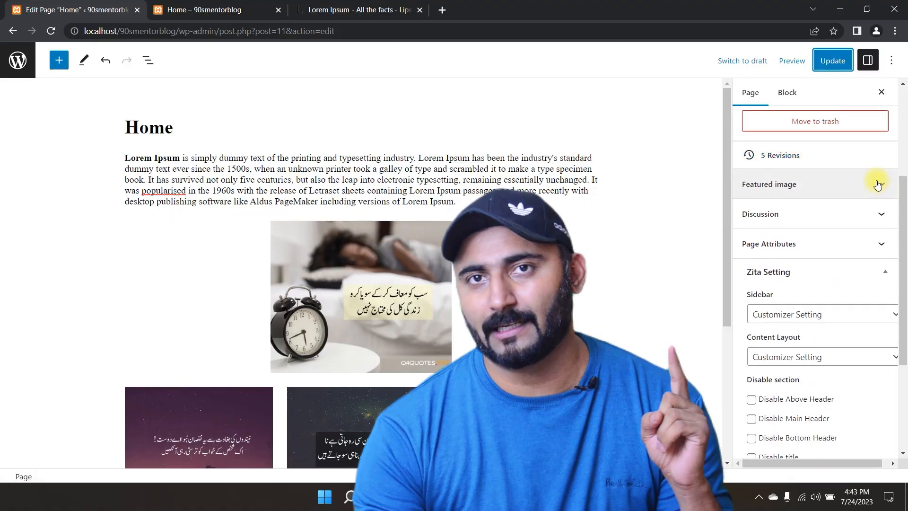
{"action": "left_click", "coordinate": [878, 184]}
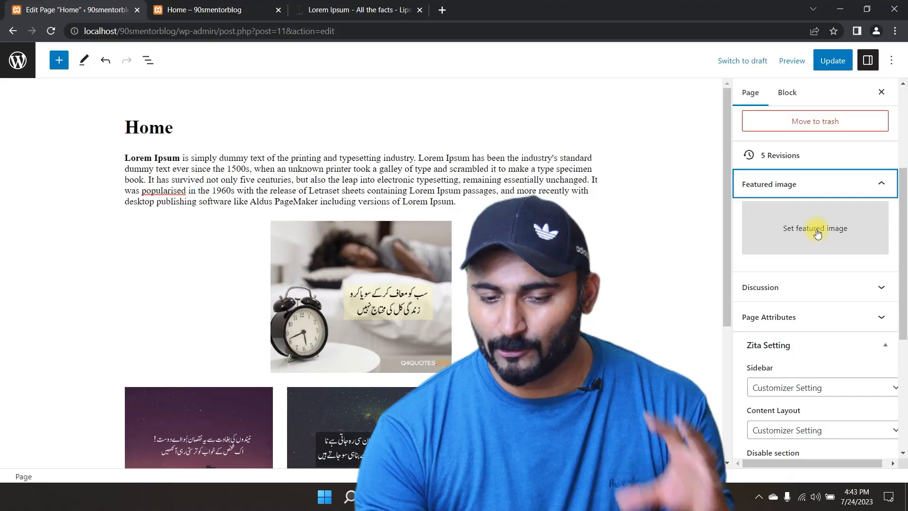
{"action": "left_click", "coordinate": [818, 233]}
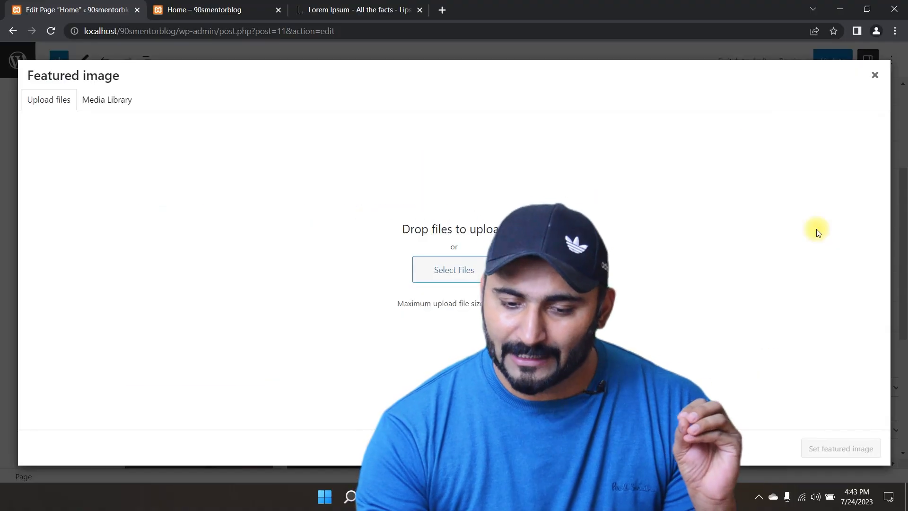
{"action": "left_click", "coordinate": [470, 263]}
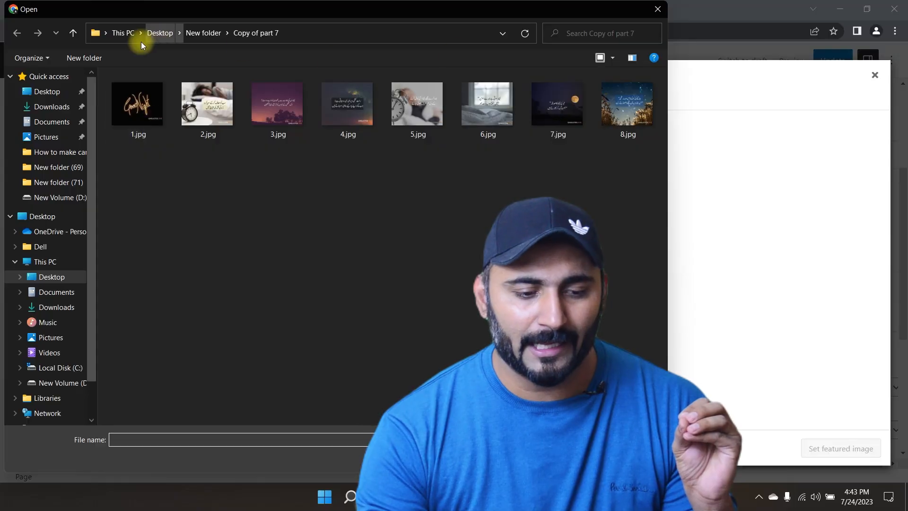
{"action": "left_click", "coordinate": [203, 33]}
{"action": "double_click", "coordinate": [205, 118]}
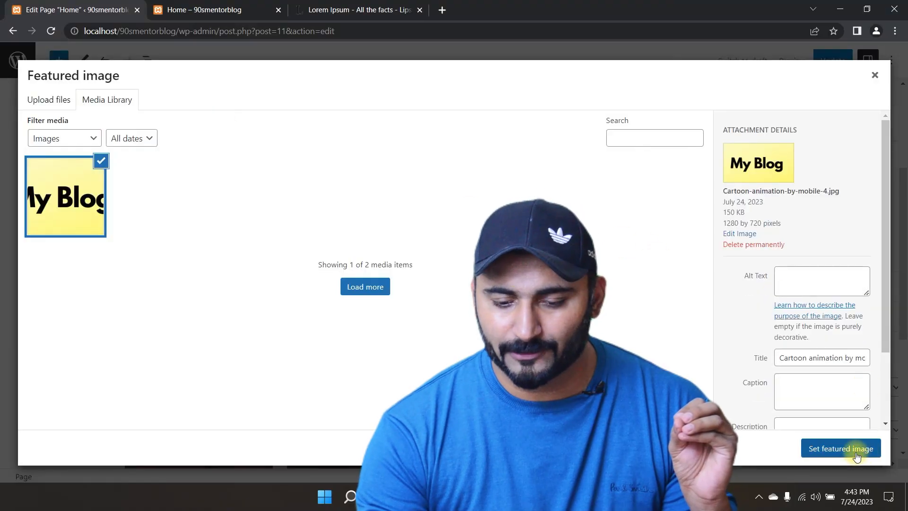
{"action": "left_click", "coordinate": [864, 454]}
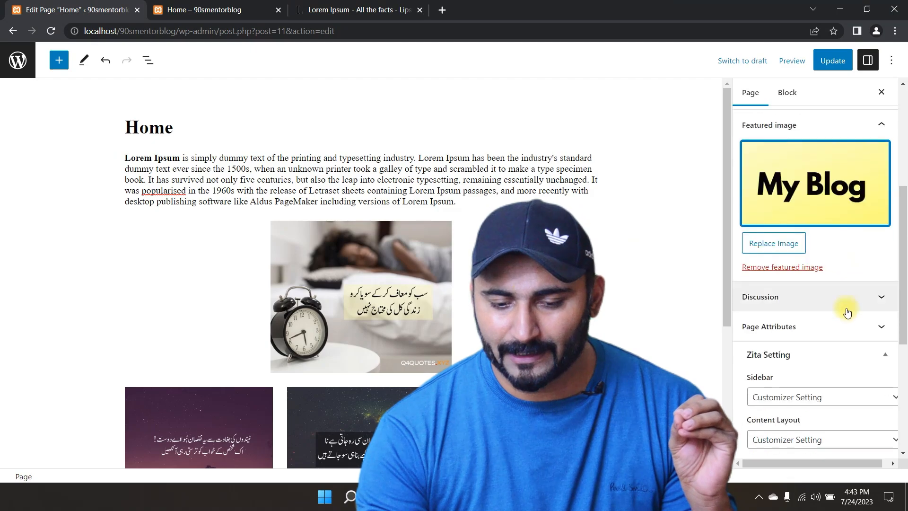
Update the Home page, then reload the live Home page and check its featured image above the title.
{"action": "scroll", "coordinate": [845, 212], "scroll_direction": "up", "scroll_amount": 2}
{"action": "left_click", "coordinate": [833, 61]}
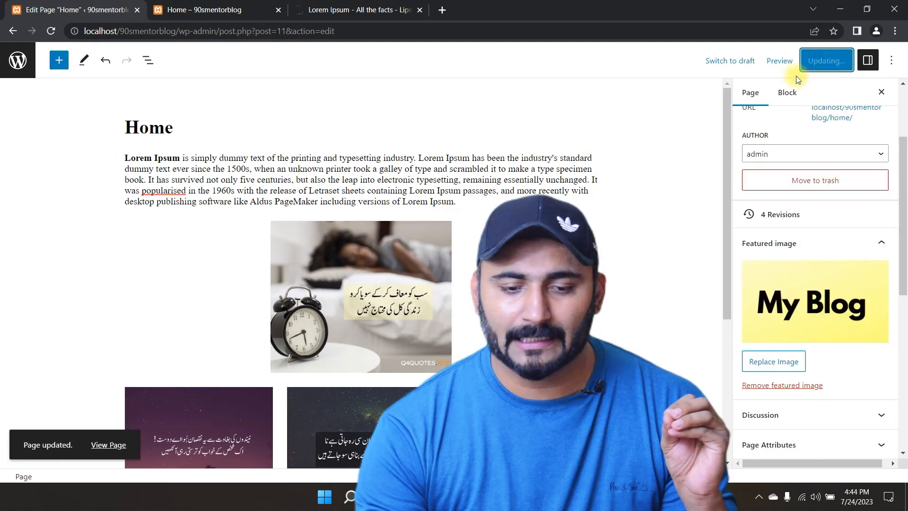
{"action": "left_click", "coordinate": [211, 9]}
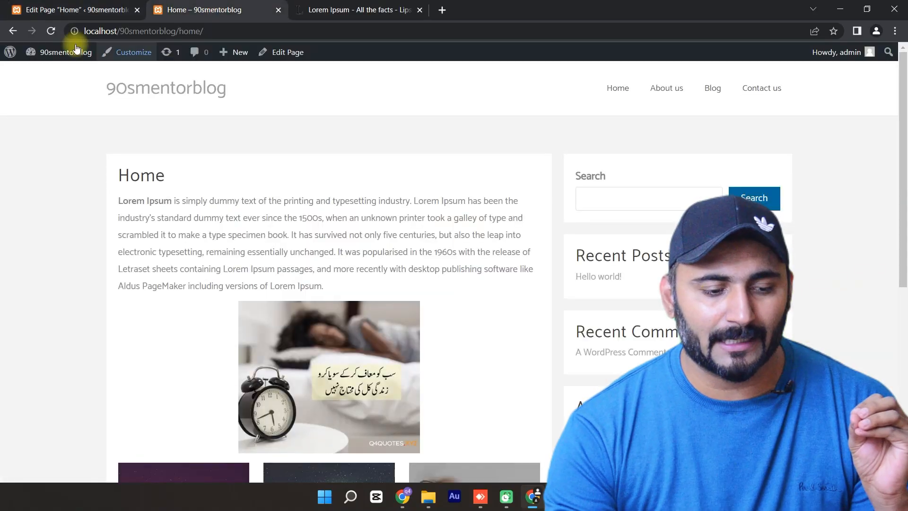
{"action": "left_click", "coordinate": [50, 31]}
{"action": "scroll", "coordinate": [354, 240], "scroll_direction": "down", "scroll_amount": 2}
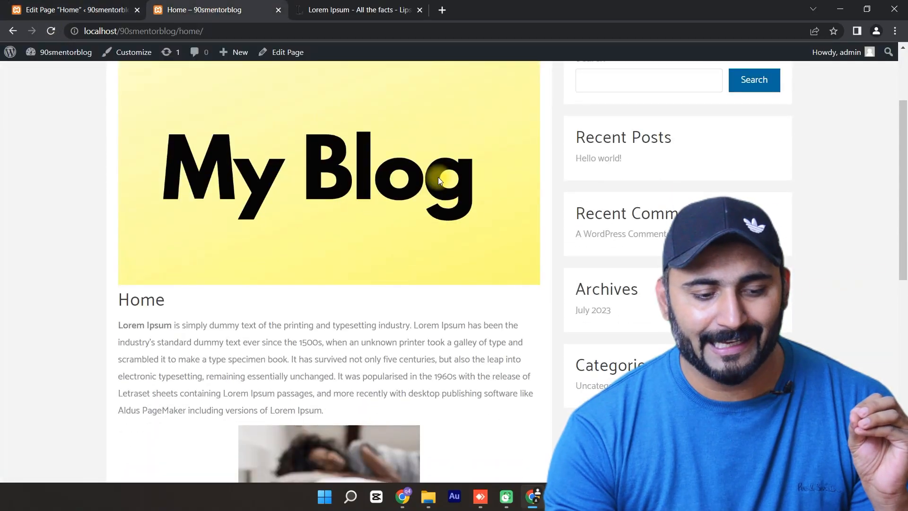
{"action": "scroll", "coordinate": [438, 177], "scroll_direction": "up", "scroll_amount": 3}
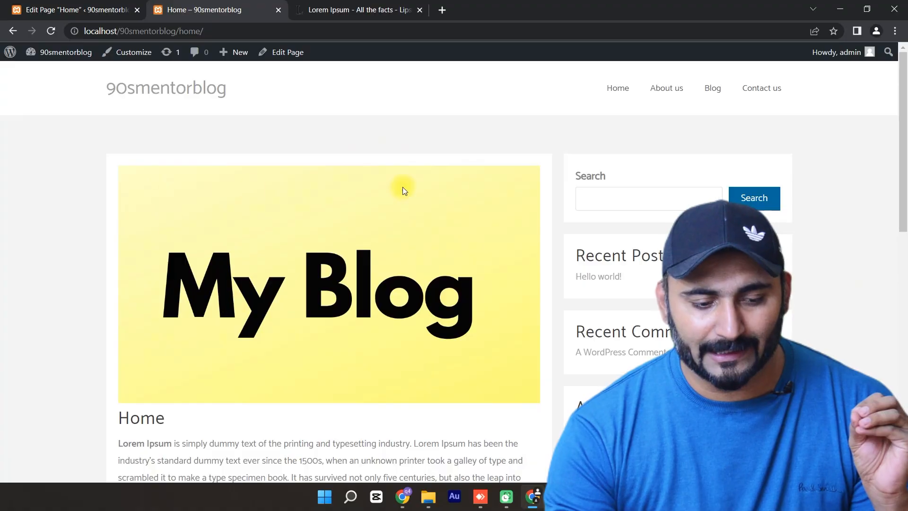
{"action": "scroll", "coordinate": [203, 243], "scroll_direction": "down", "scroll_amount": 3}
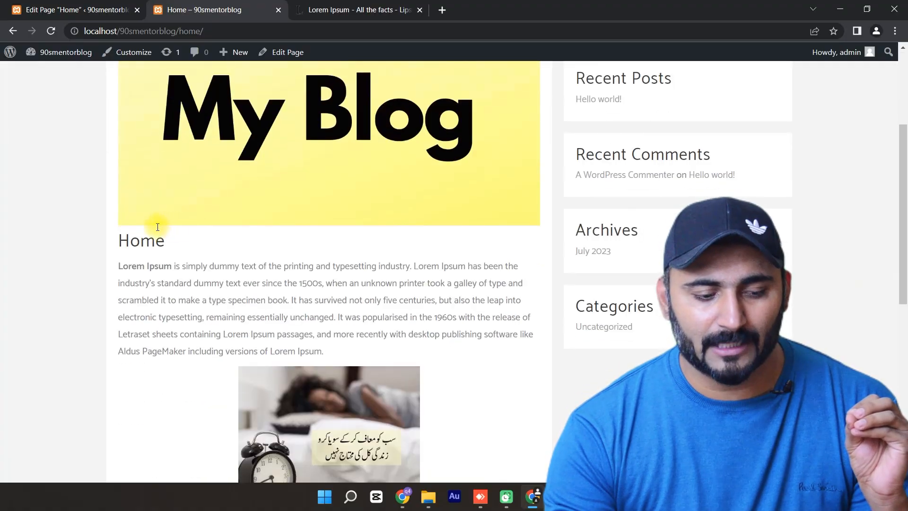
Examine the live Home page's title below the featured image and the /home/ part of its web address.
{"action": "double_click", "coordinate": [178, 232]}
{"action": "scroll", "coordinate": [379, 165], "scroll_direction": "down", "scroll_amount": 3}
{"action": "scroll", "coordinate": [379, 165], "scroll_direction": "down", "scroll_amount": 1}
{"action": "scroll", "coordinate": [405, 209], "scroll_direction": "up", "scroll_amount": 7}
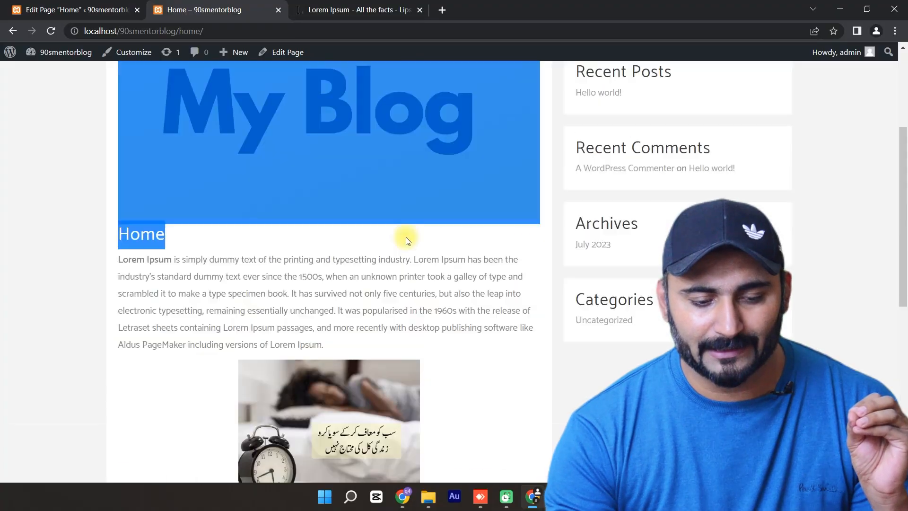
{"action": "left_click", "coordinate": [169, 194]}
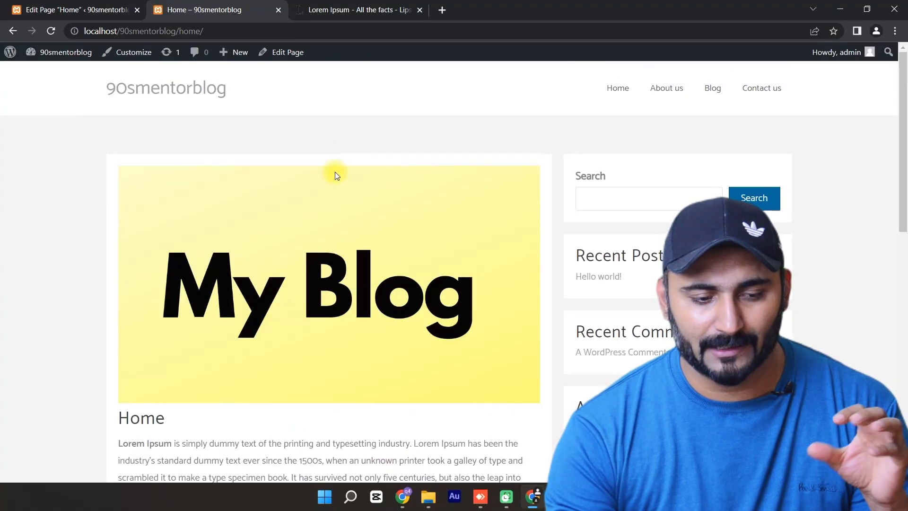
{"action": "left_click_drag", "start_coordinate": [178, 31], "coordinate": [216, 31]}
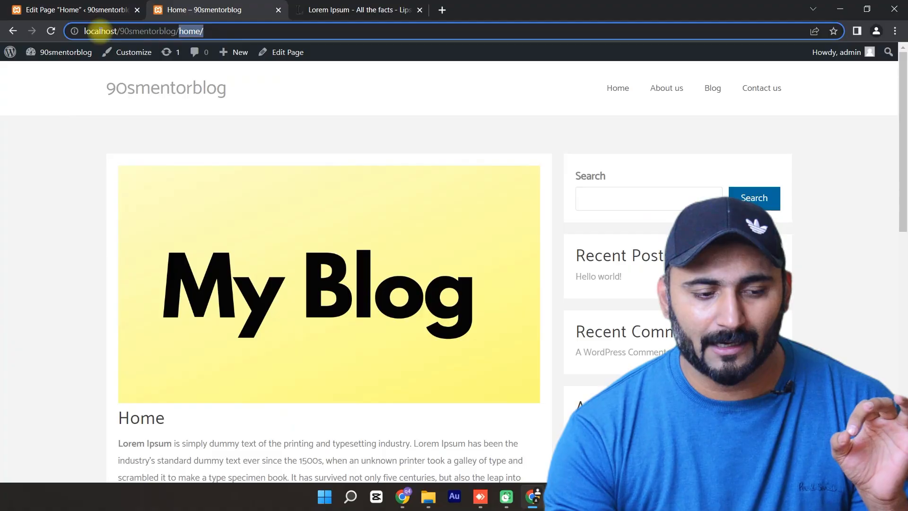
{"action": "left_click_drag", "start_coordinate": [115, 31], "coordinate": [157, 30]}
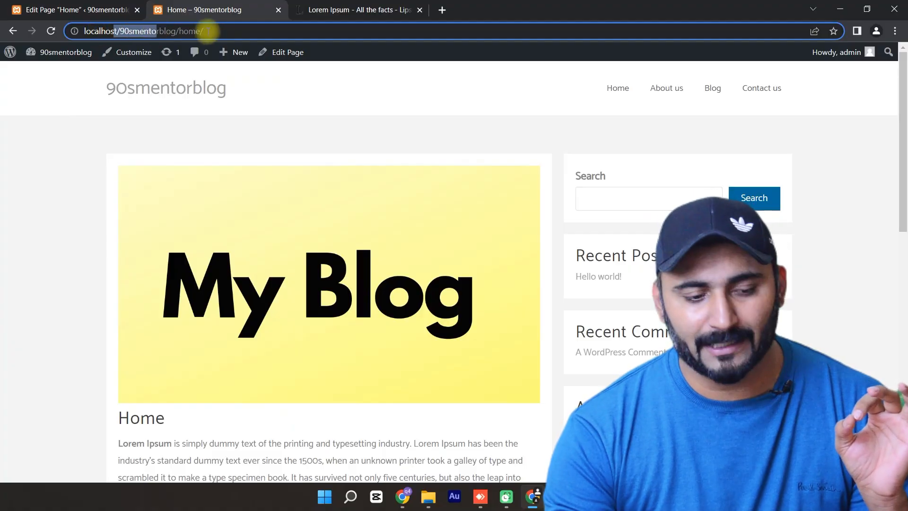
{"action": "left_click_drag", "start_coordinate": [216, 31], "coordinate": [173, 31]}
Look through the live Home page's featured image, Lorem Ipsum paragraph, single image and gallery.
{"action": "scroll", "coordinate": [350, 220], "scroll_direction": "down", "scroll_amount": 3}
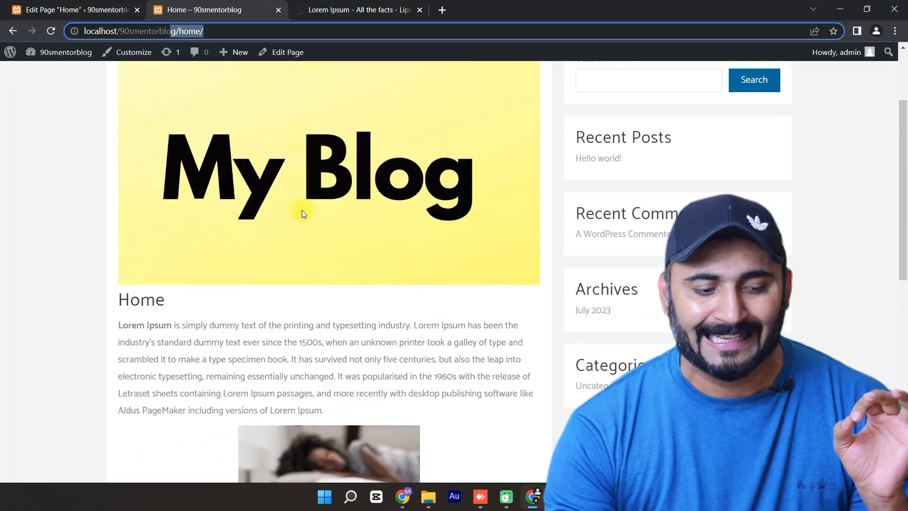
{"action": "scroll", "coordinate": [284, 185], "scroll_direction": "up", "scroll_amount": 3}
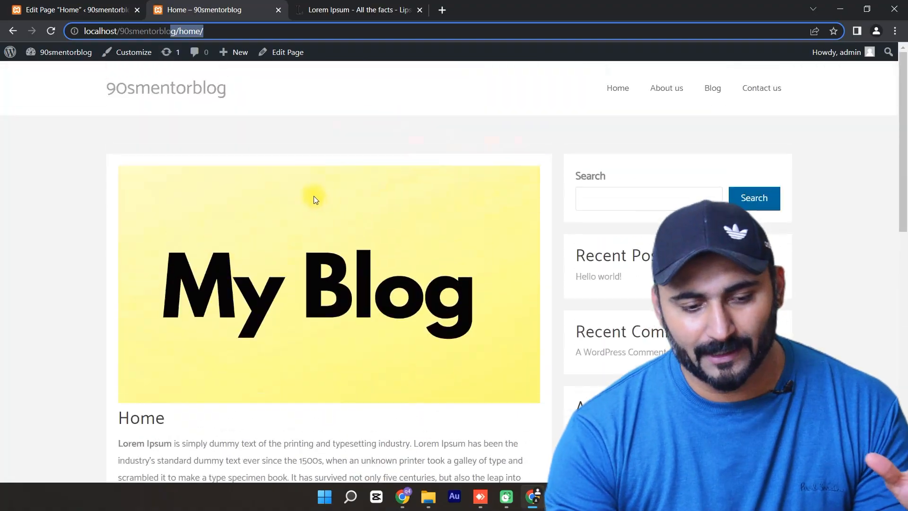
{"action": "scroll", "coordinate": [276, 188], "scroll_direction": "down", "scroll_amount": 6}
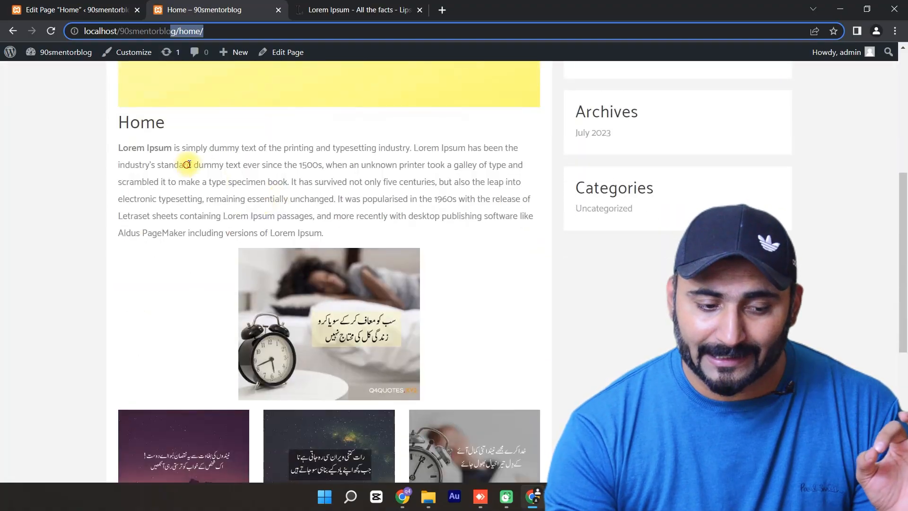
{"action": "left_click_drag", "start_coordinate": [187, 166], "coordinate": [367, 199]}
{"action": "scroll", "coordinate": [478, 266], "scroll_direction": "down", "scroll_amount": 2}
{"action": "scroll", "coordinate": [359, 302], "scroll_direction": "down", "scroll_amount": 2}
{"action": "scroll", "coordinate": [265, 284], "scroll_direction": "up", "scroll_amount": 10}
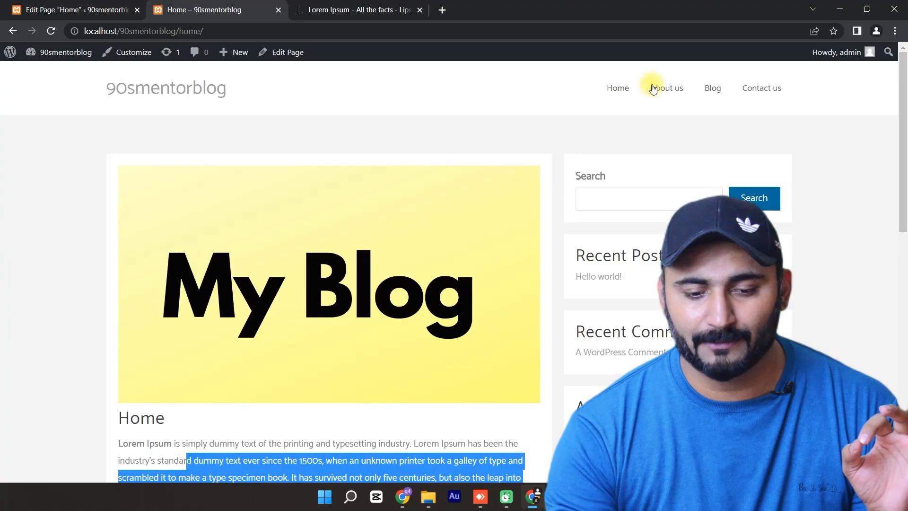
Compare the site's default front page with the Home page by visiting each from the header, and review the Home page down to its gallery.
{"action": "left_click", "coordinate": [616, 87]}
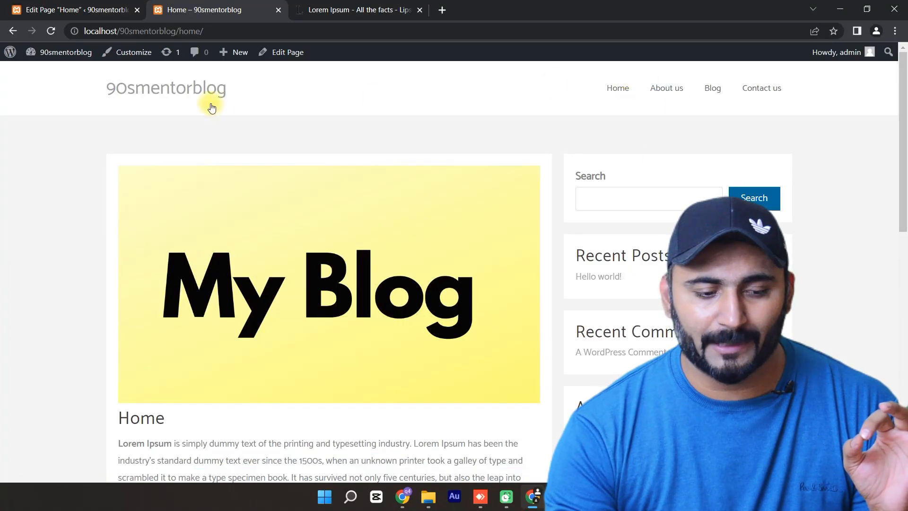
{"action": "left_click", "coordinate": [218, 91]}
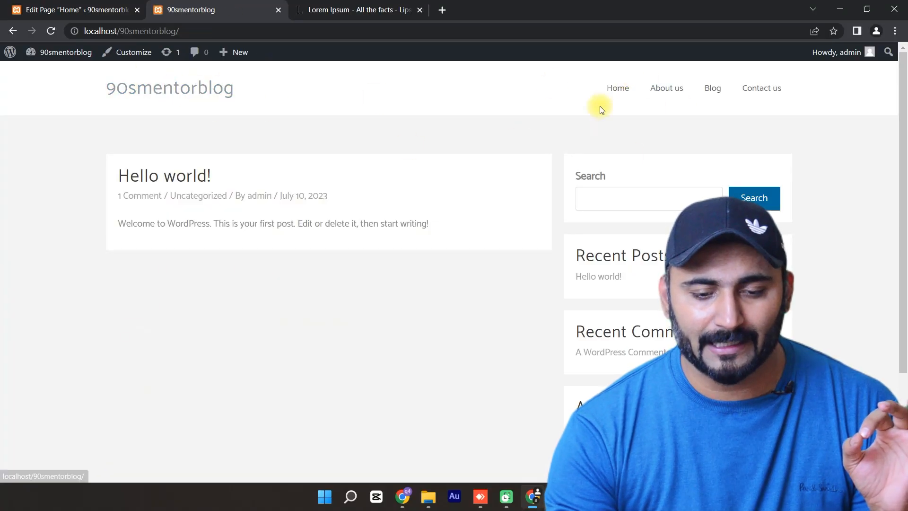
{"action": "left_click", "coordinate": [625, 89]}
{"action": "scroll", "coordinate": [395, 215], "scroll_direction": "down", "scroll_amount": 7}
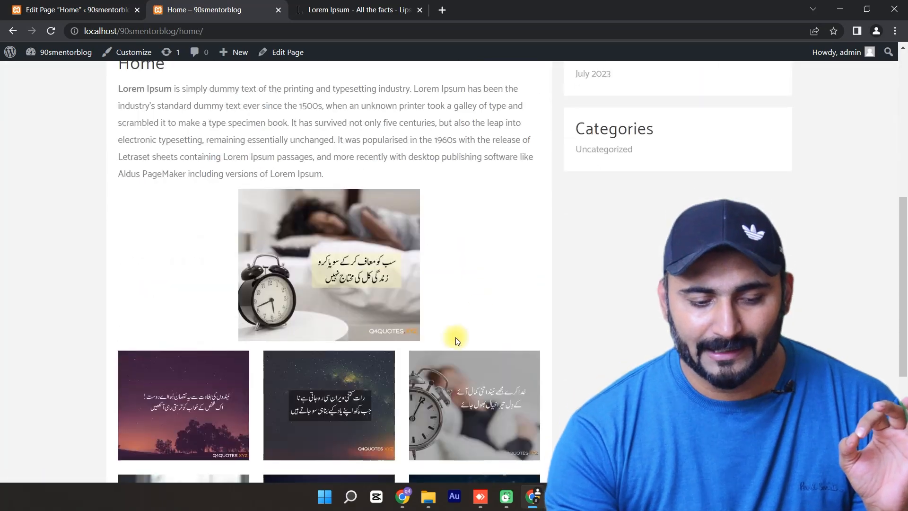
{"action": "scroll", "coordinate": [462, 229], "scroll_direction": "down", "scroll_amount": 5}
{"action": "scroll", "coordinate": [371, 265], "scroll_direction": "up", "scroll_amount": 12}
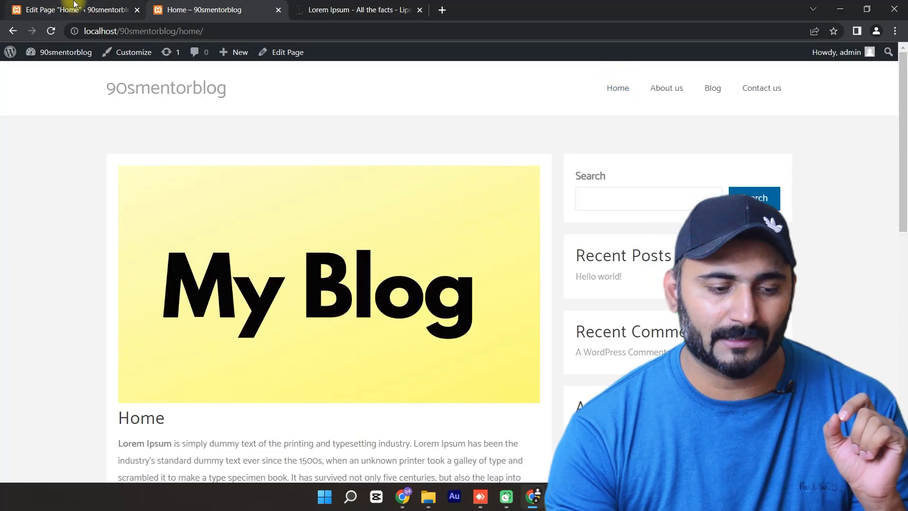
In the WordPress dashboard's menu editor, change the Home item's navigation label in Header Menu to "Home main" and save the menu.
{"action": "left_click", "coordinate": [75, 5]}
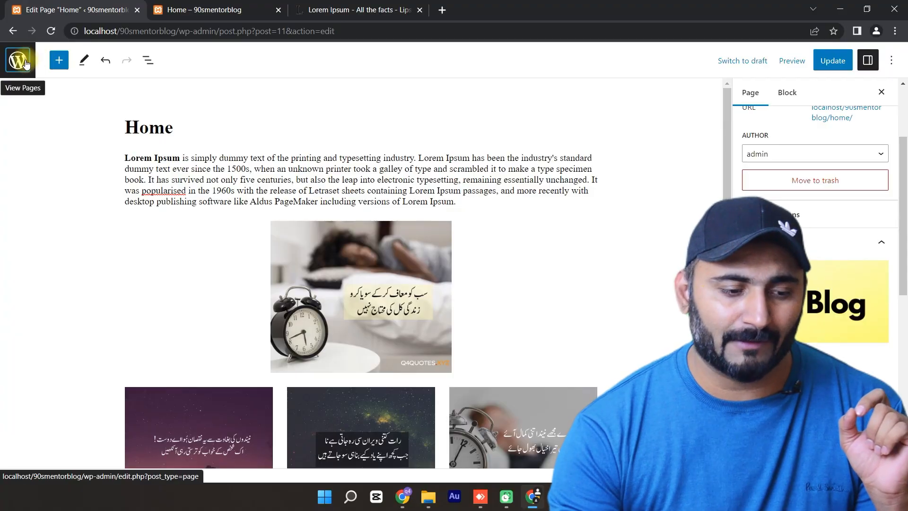
{"action": "left_click", "coordinate": [25, 63]}
{"action": "mouse_move", "coordinate": [39, 240]}
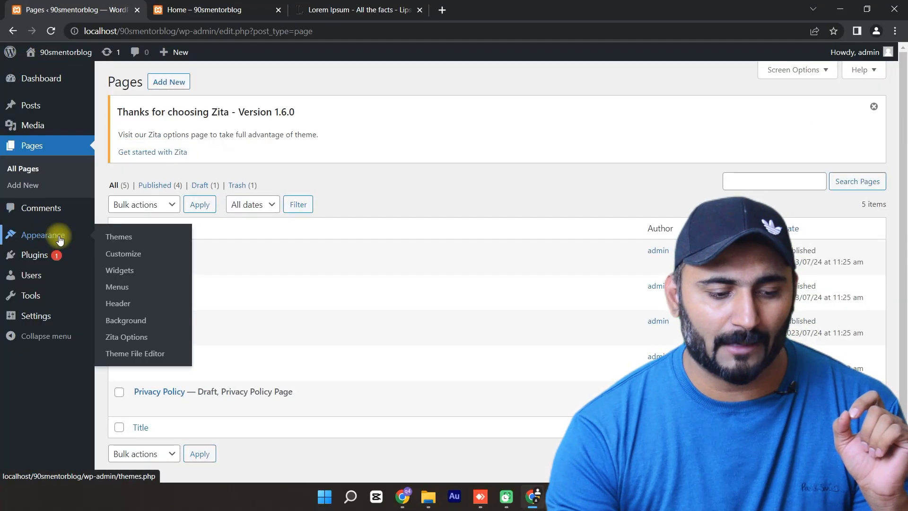
{"action": "left_click", "coordinate": [115, 287]}
{"action": "scroll", "coordinate": [391, 254], "scroll_direction": "down", "scroll_amount": 3}
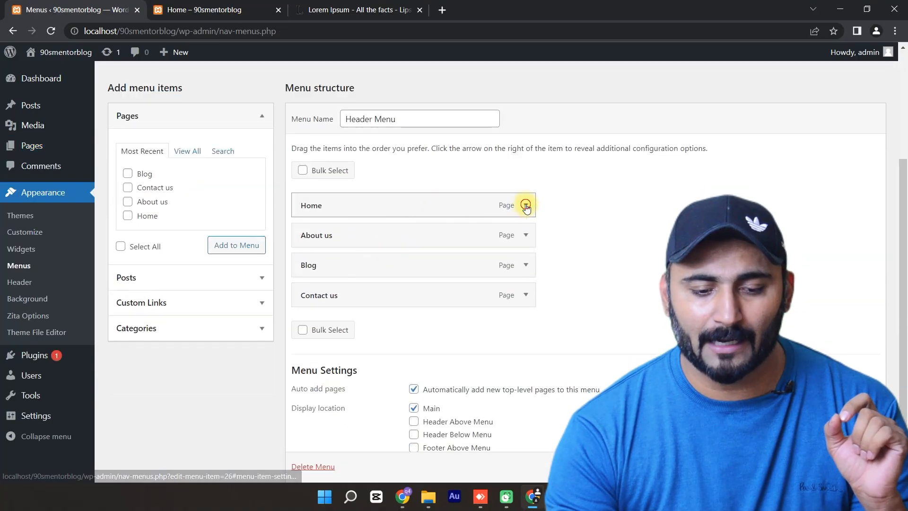
{"action": "left_click", "coordinate": [525, 205]}
{"action": "left_click", "coordinate": [364, 248]}
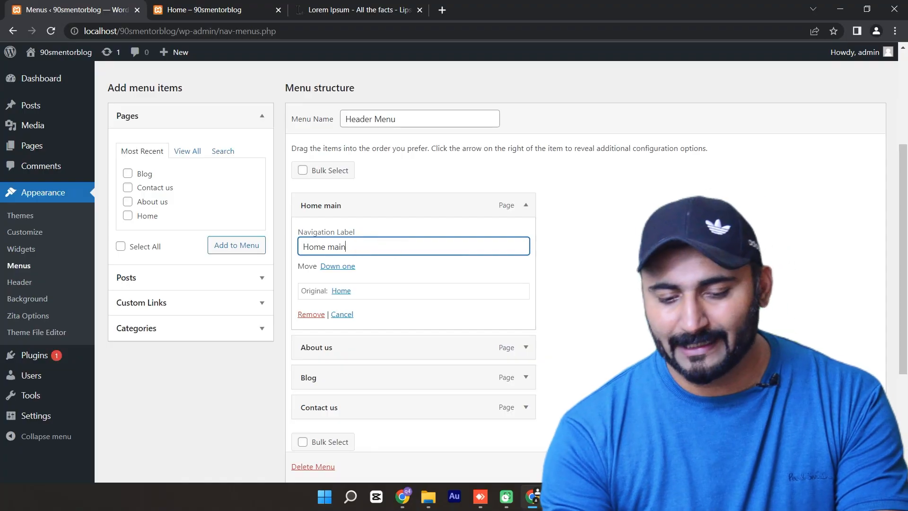
{"action": "key", "text": "Return"}
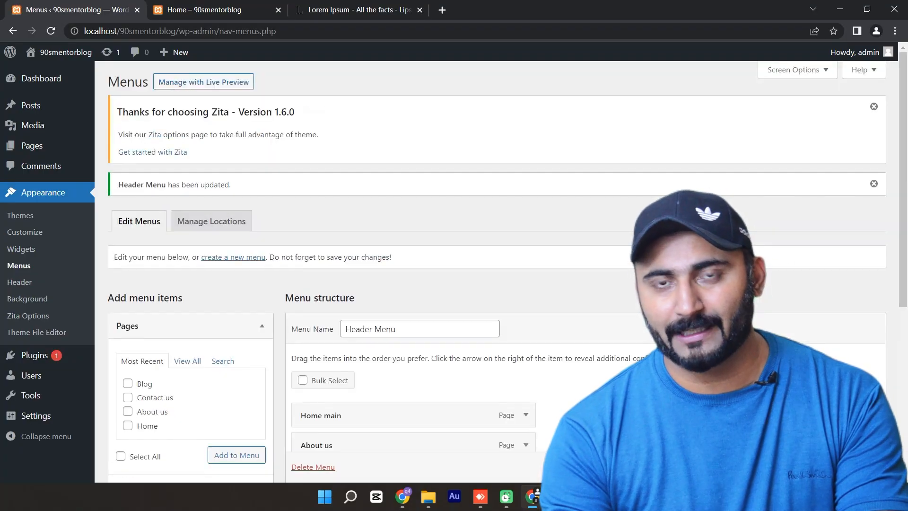
{"action": "scroll", "coordinate": [497, 271], "scroll_direction": "down", "scroll_amount": 1}
{"action": "scroll", "coordinate": [497, 271], "scroll_direction": "up", "scroll_amount": 1}
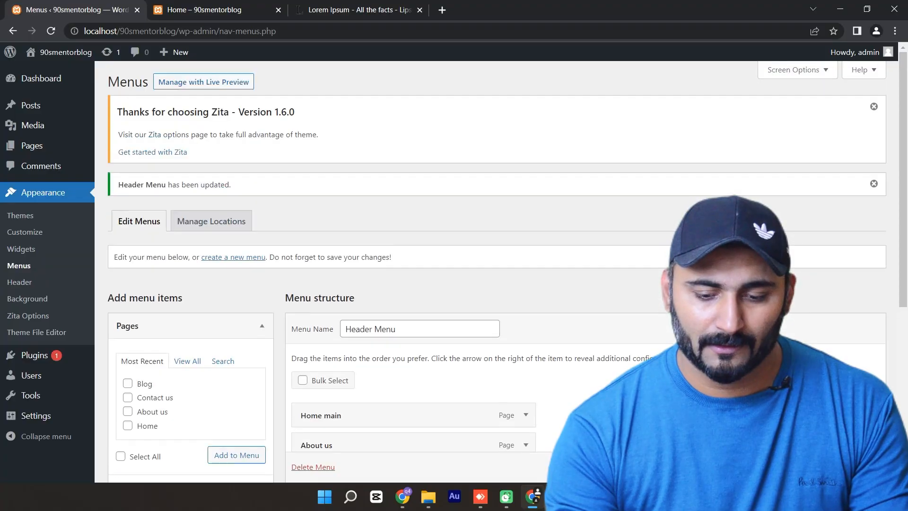
Reload the live Home page and compare its renamed header menu item with the page title.
{"action": "left_click", "coordinate": [240, 5]}
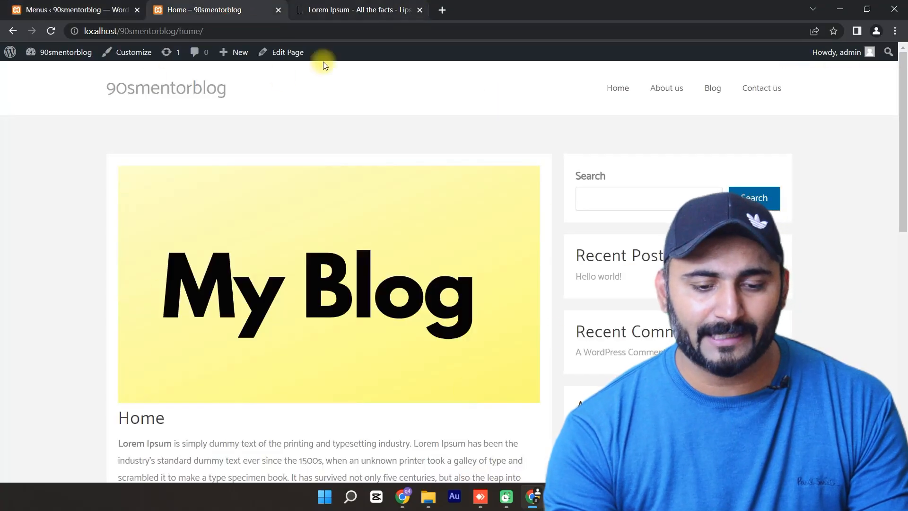
{"action": "left_click", "coordinate": [49, 31]}
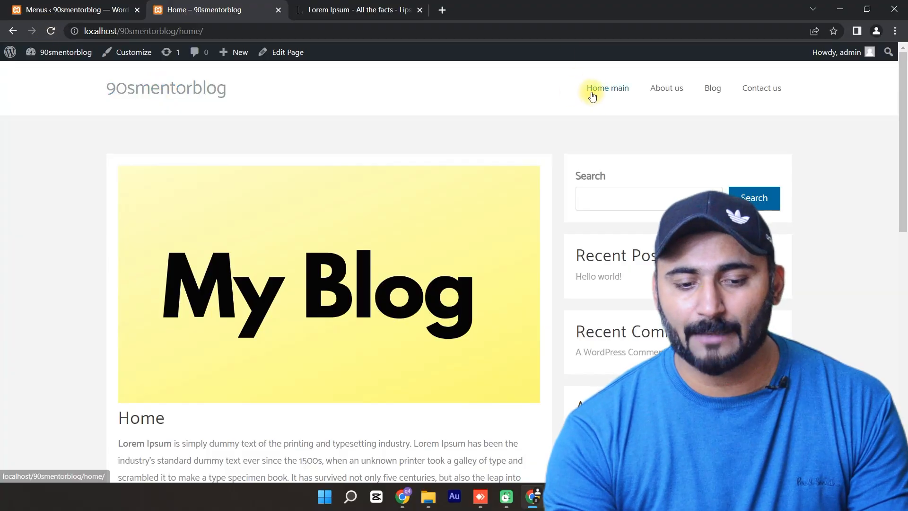
{"action": "scroll", "coordinate": [362, 196], "scroll_direction": "down", "scroll_amount": 3}
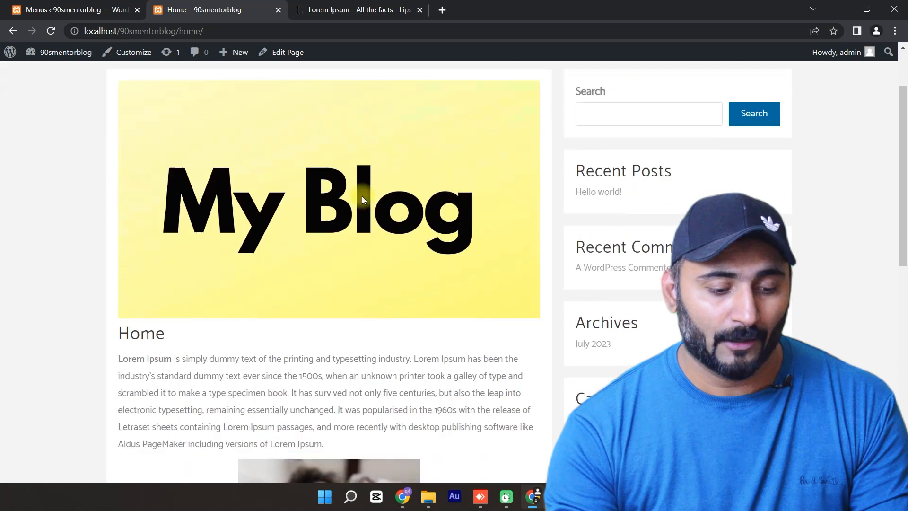
{"action": "left_click_drag", "start_coordinate": [152, 301], "coordinate": [121, 301]}
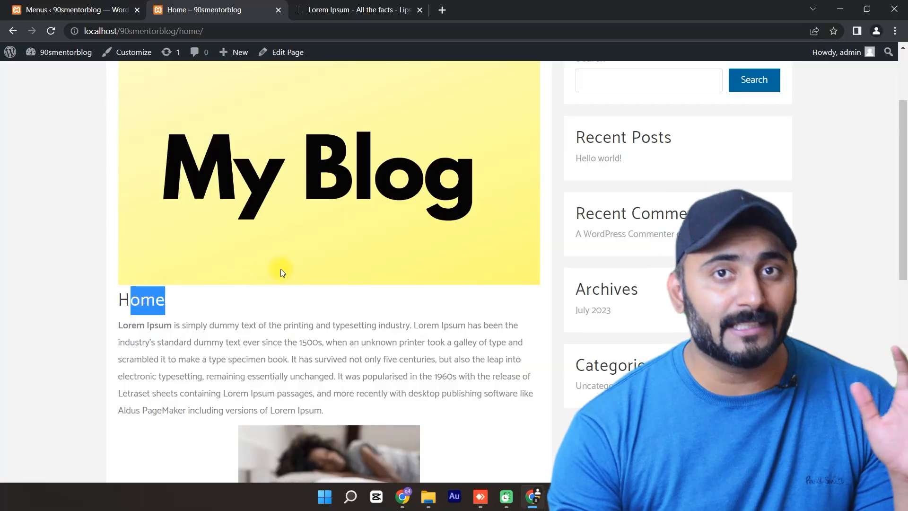
{"action": "scroll", "coordinate": [281, 272], "scroll_direction": "up", "scroll_amount": 3}
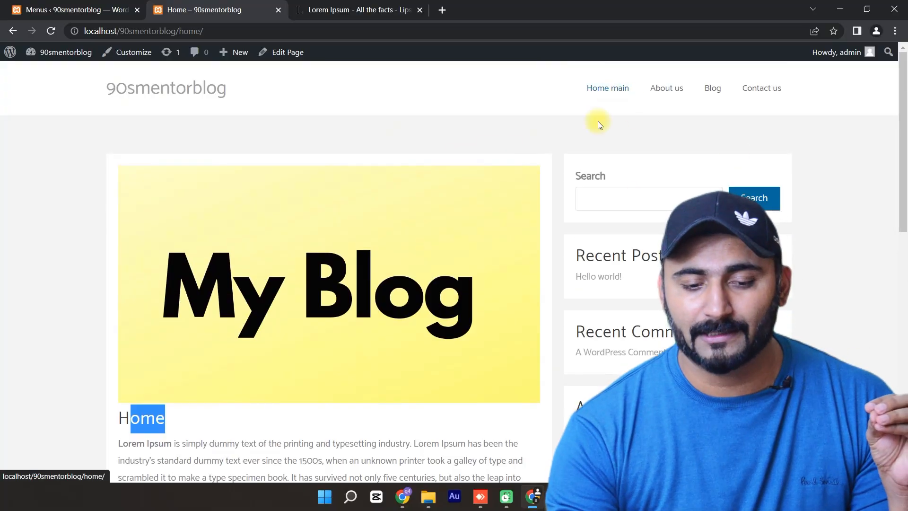